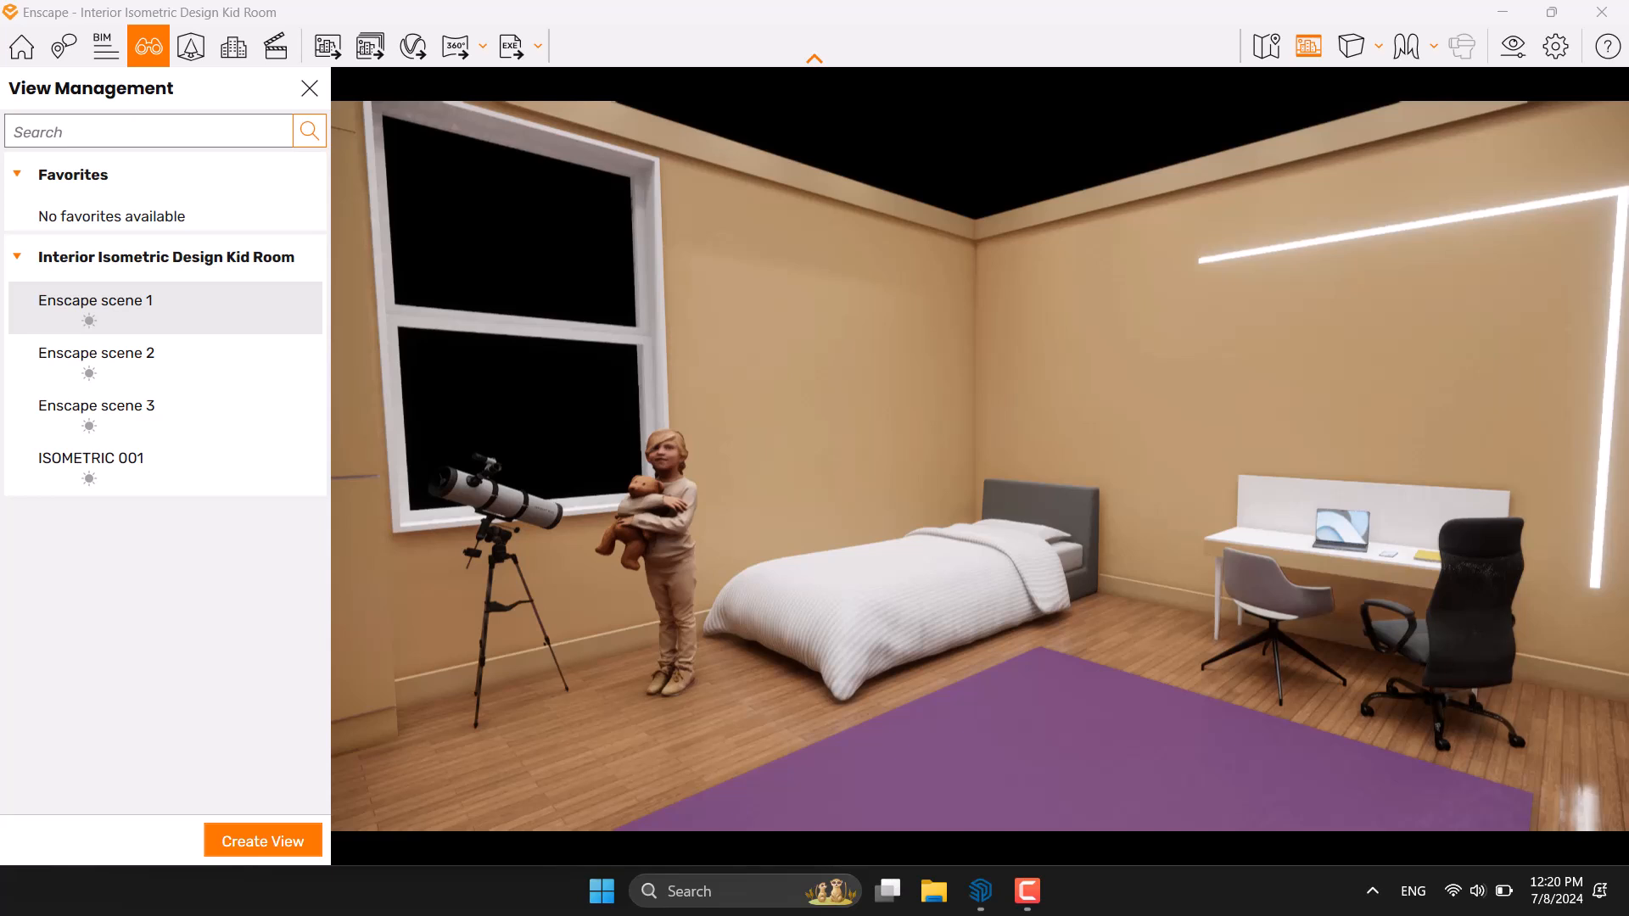
Step: Preview Enscape scenes 2 and 3, return to Enscape scene 1 and close the view list
{"action": "right_click_drag", "start_coordinate": [980, 467], "coordinate": [1018, 441]}
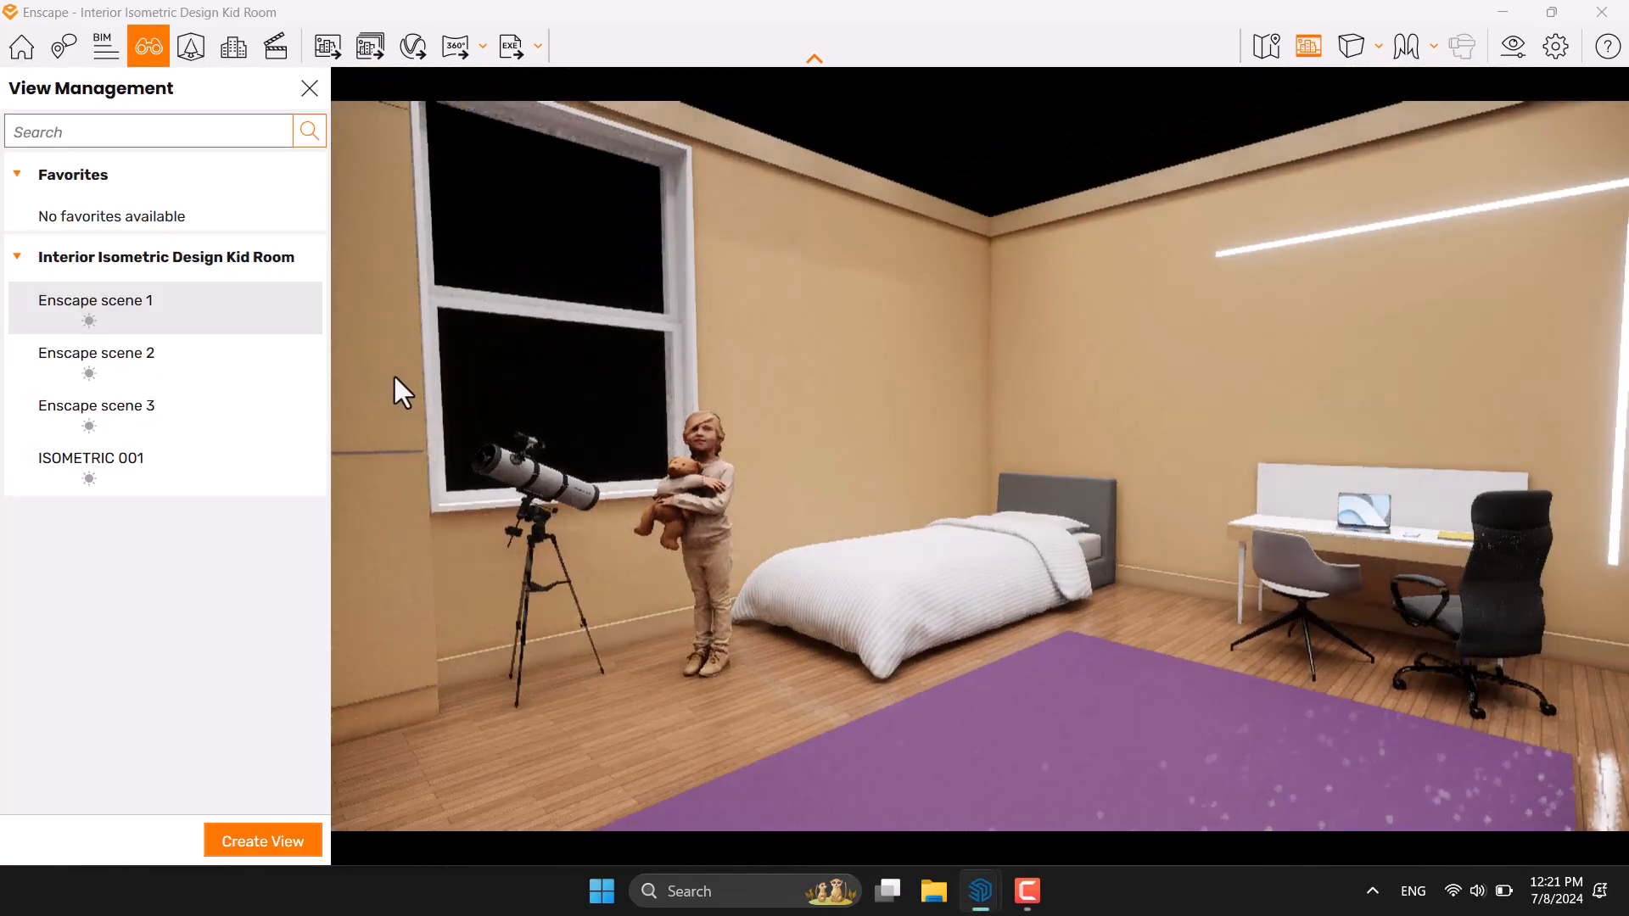
{"action": "mouse_move", "coordinate": [175, 327]}
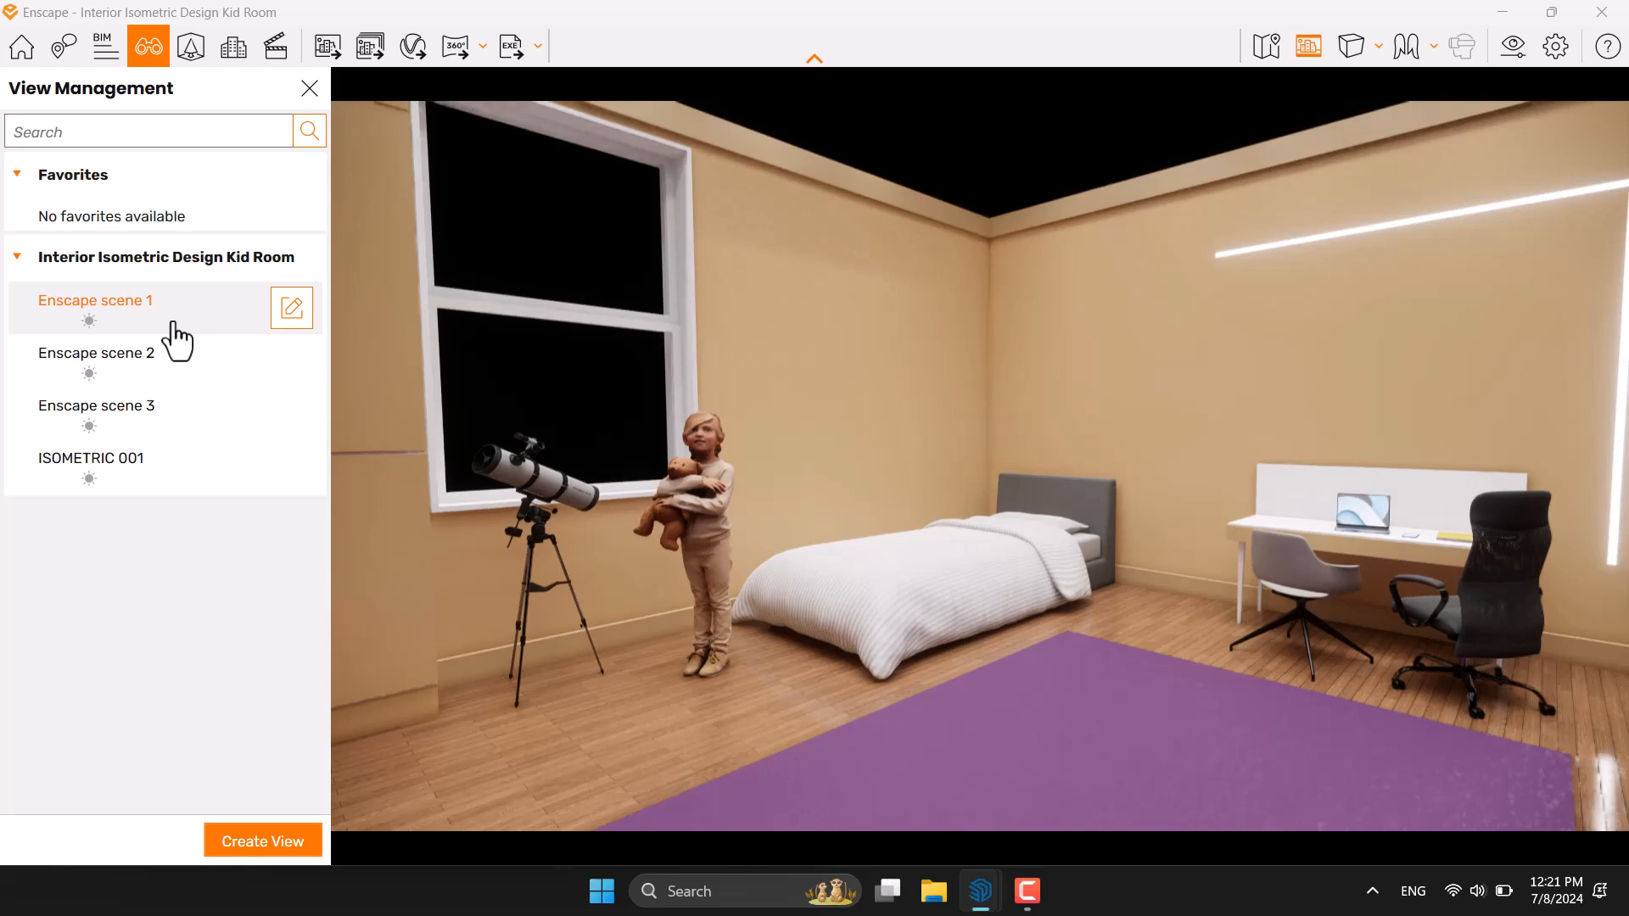
{"action": "left_click", "coordinate": [151, 364]}
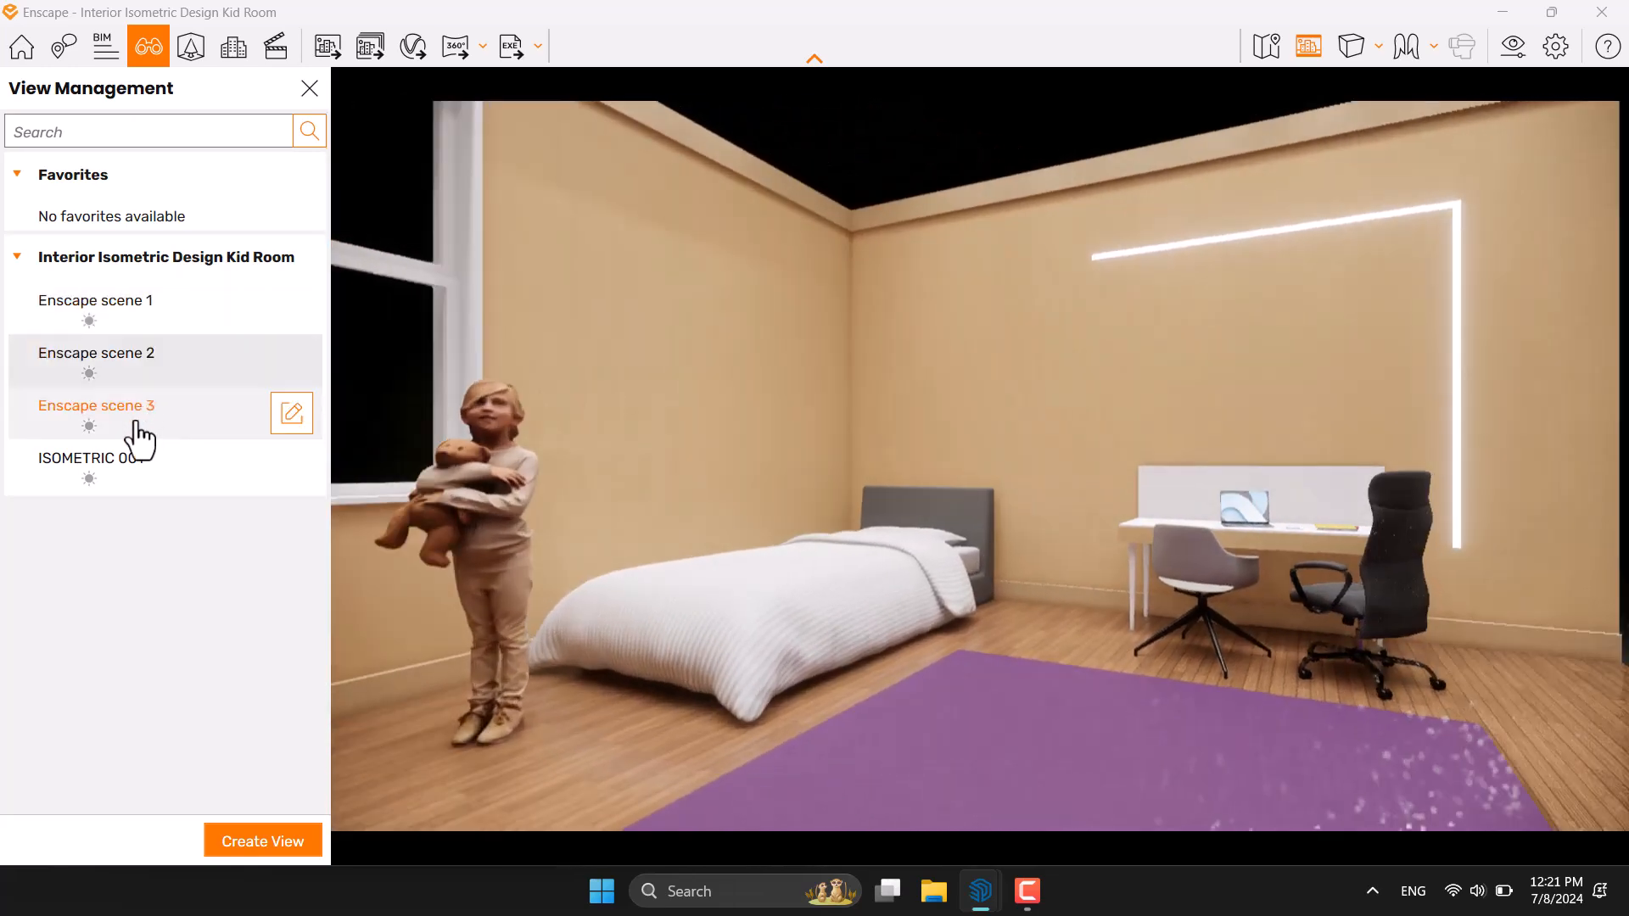
{"action": "left_click", "coordinate": [140, 435]}
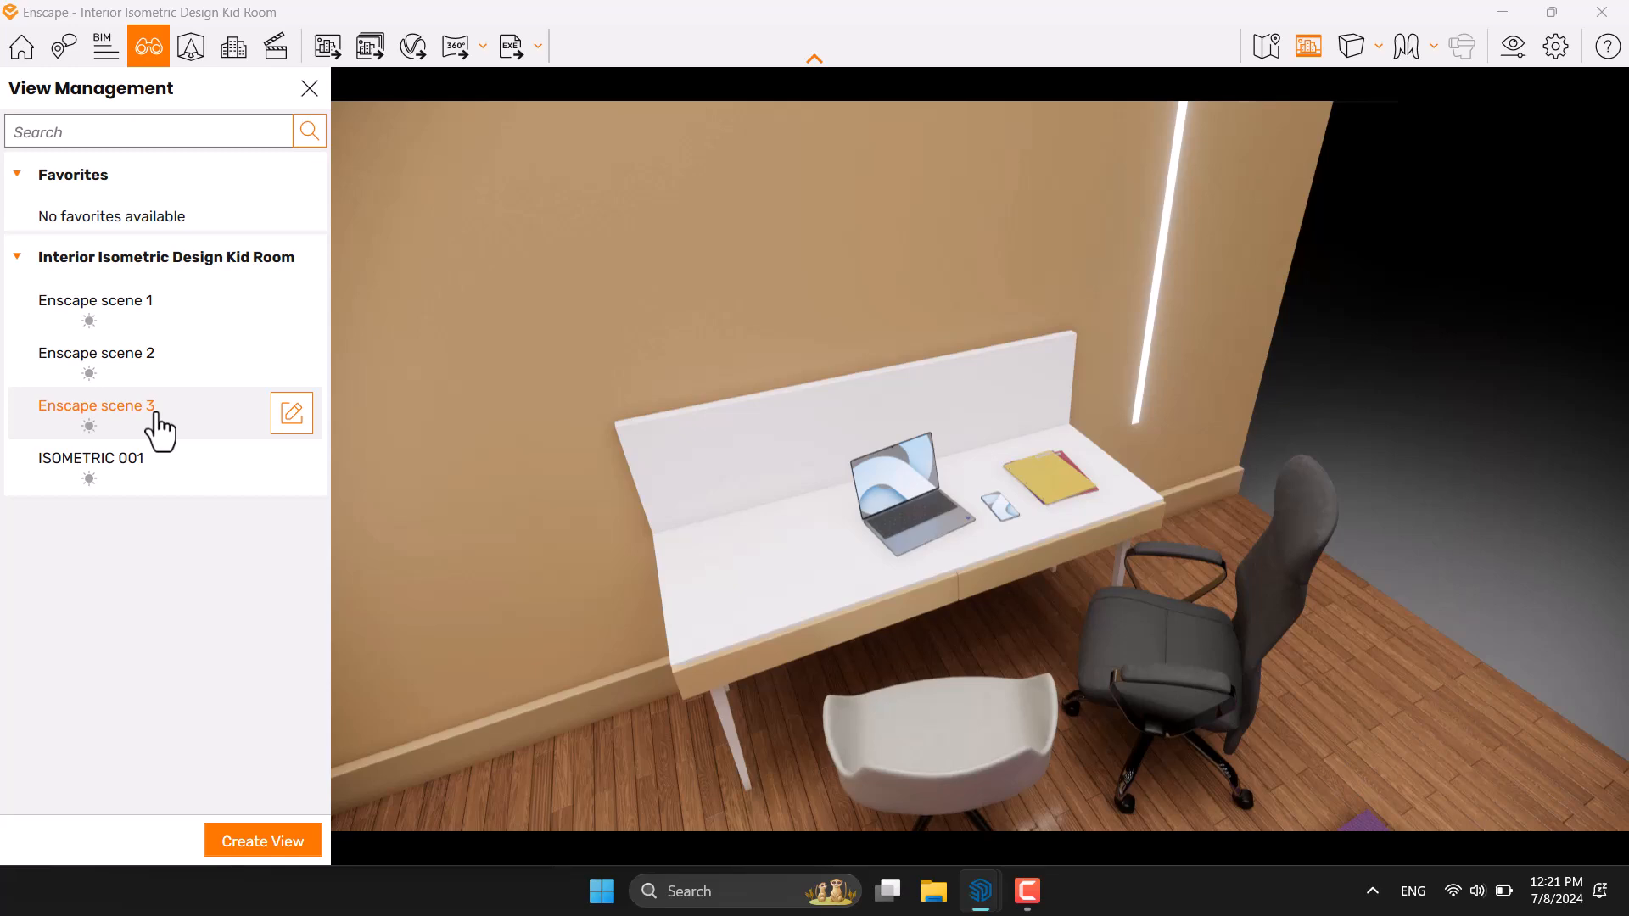
{"action": "left_click", "coordinate": [176, 308]}
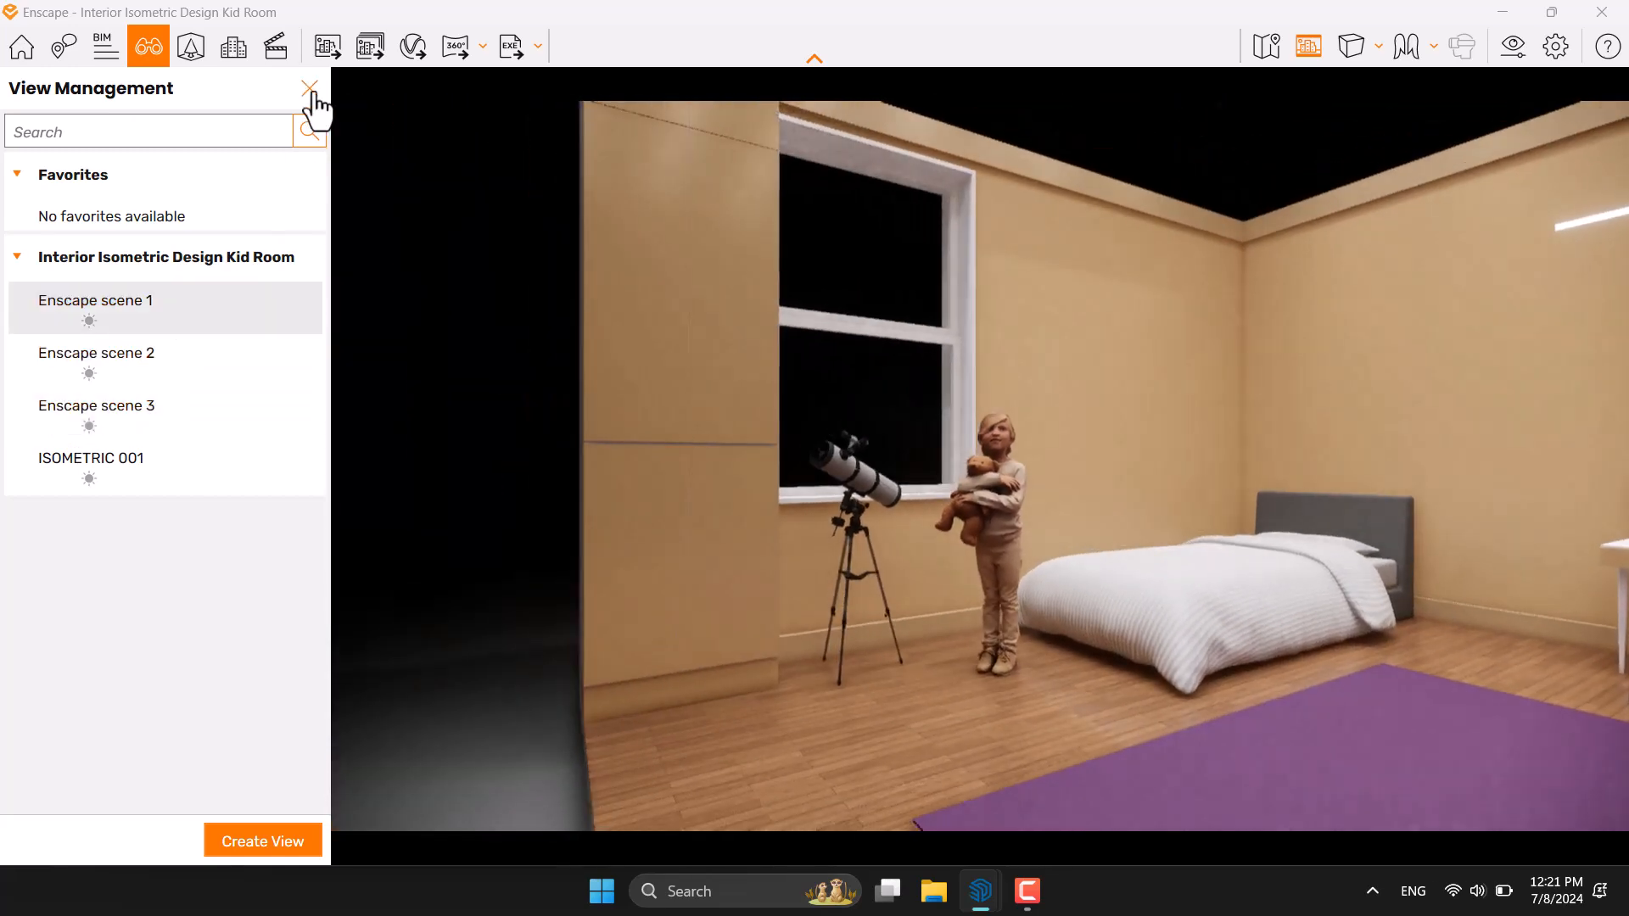
{"action": "left_click", "coordinate": [310, 89]}
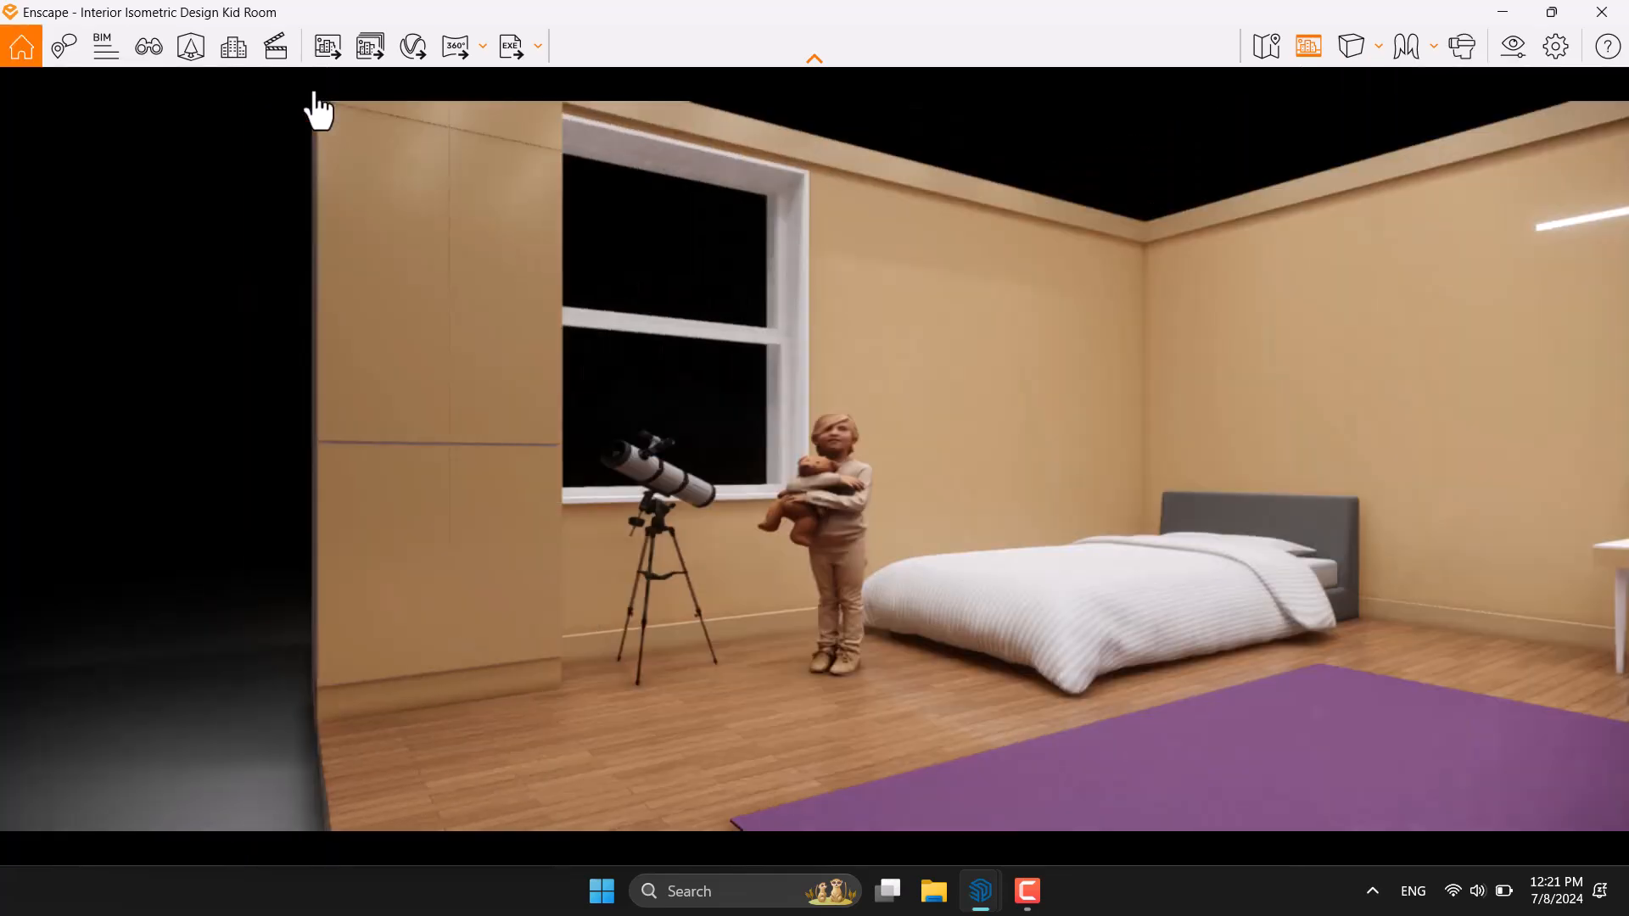
Step: Set the output resolution to Custom at 640 × 1080 in the visual settings
{"action": "left_click", "coordinate": [1510, 46]}
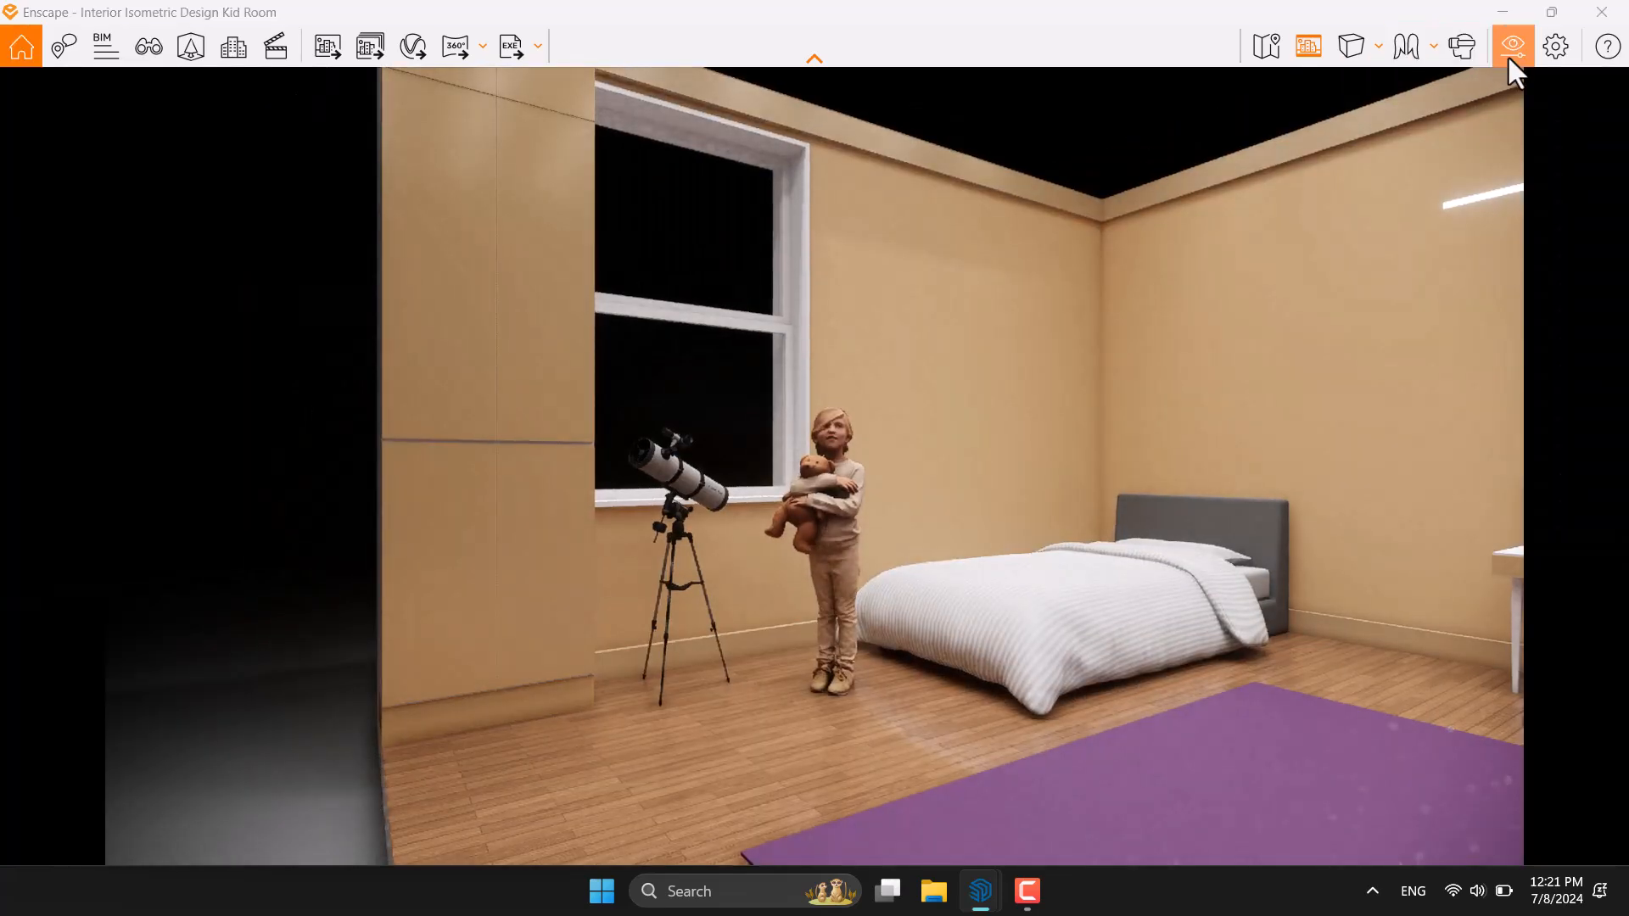
{"action": "left_click", "coordinate": [1215, 109]}
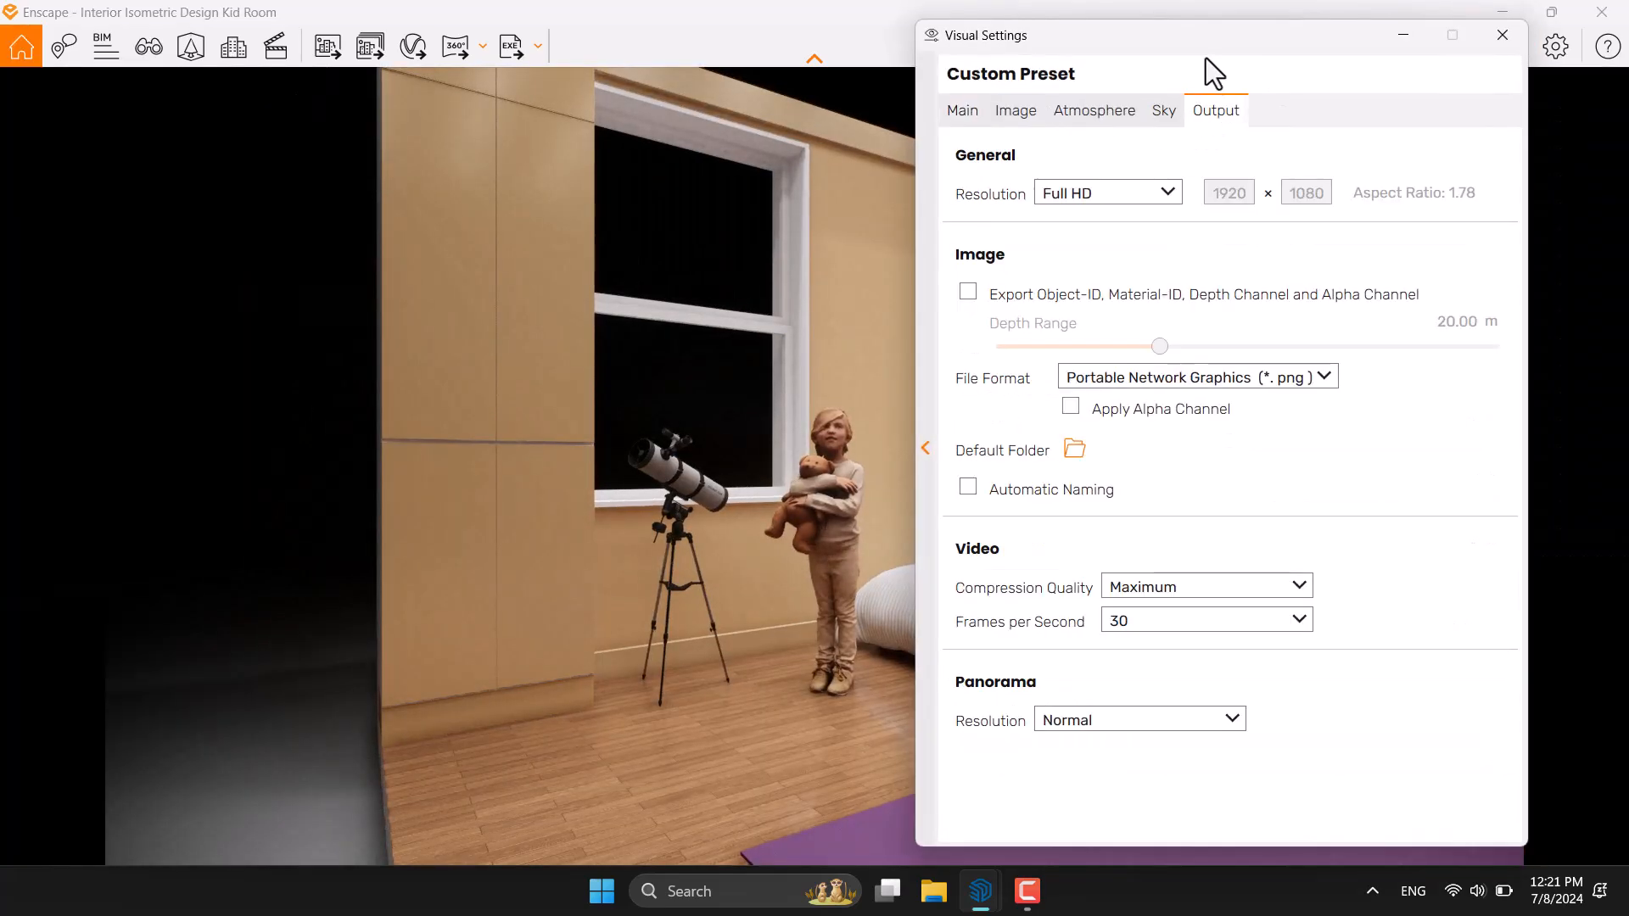
{"action": "left_click_drag", "start_coordinate": [1205, 39], "coordinate": [513, 31]}
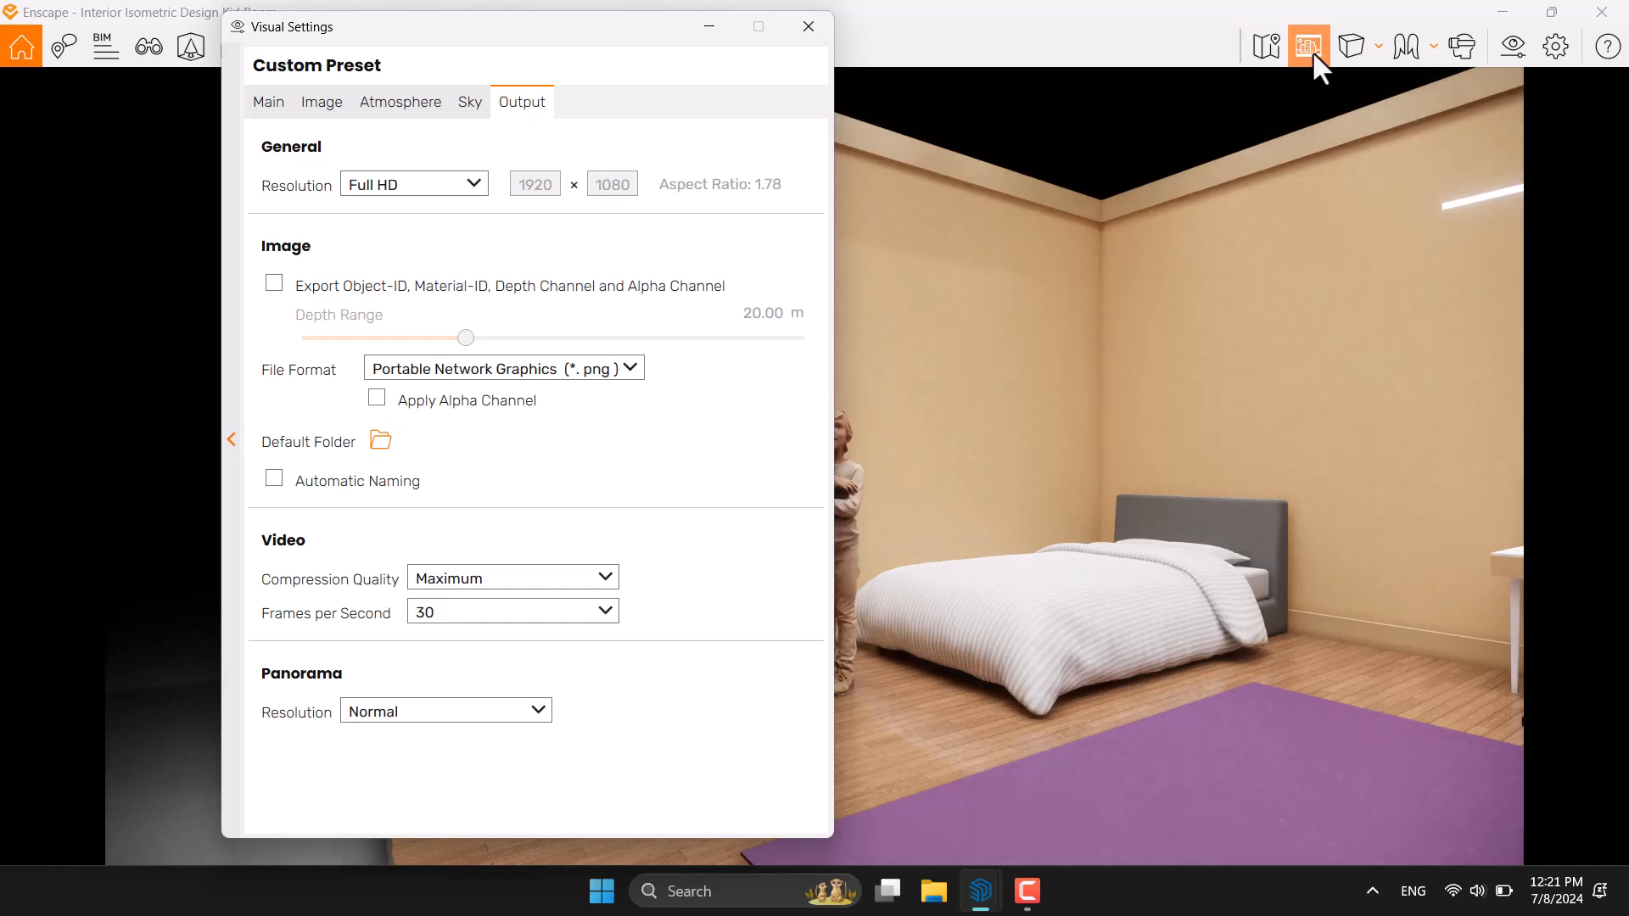
{"action": "left_click", "coordinate": [469, 185]}
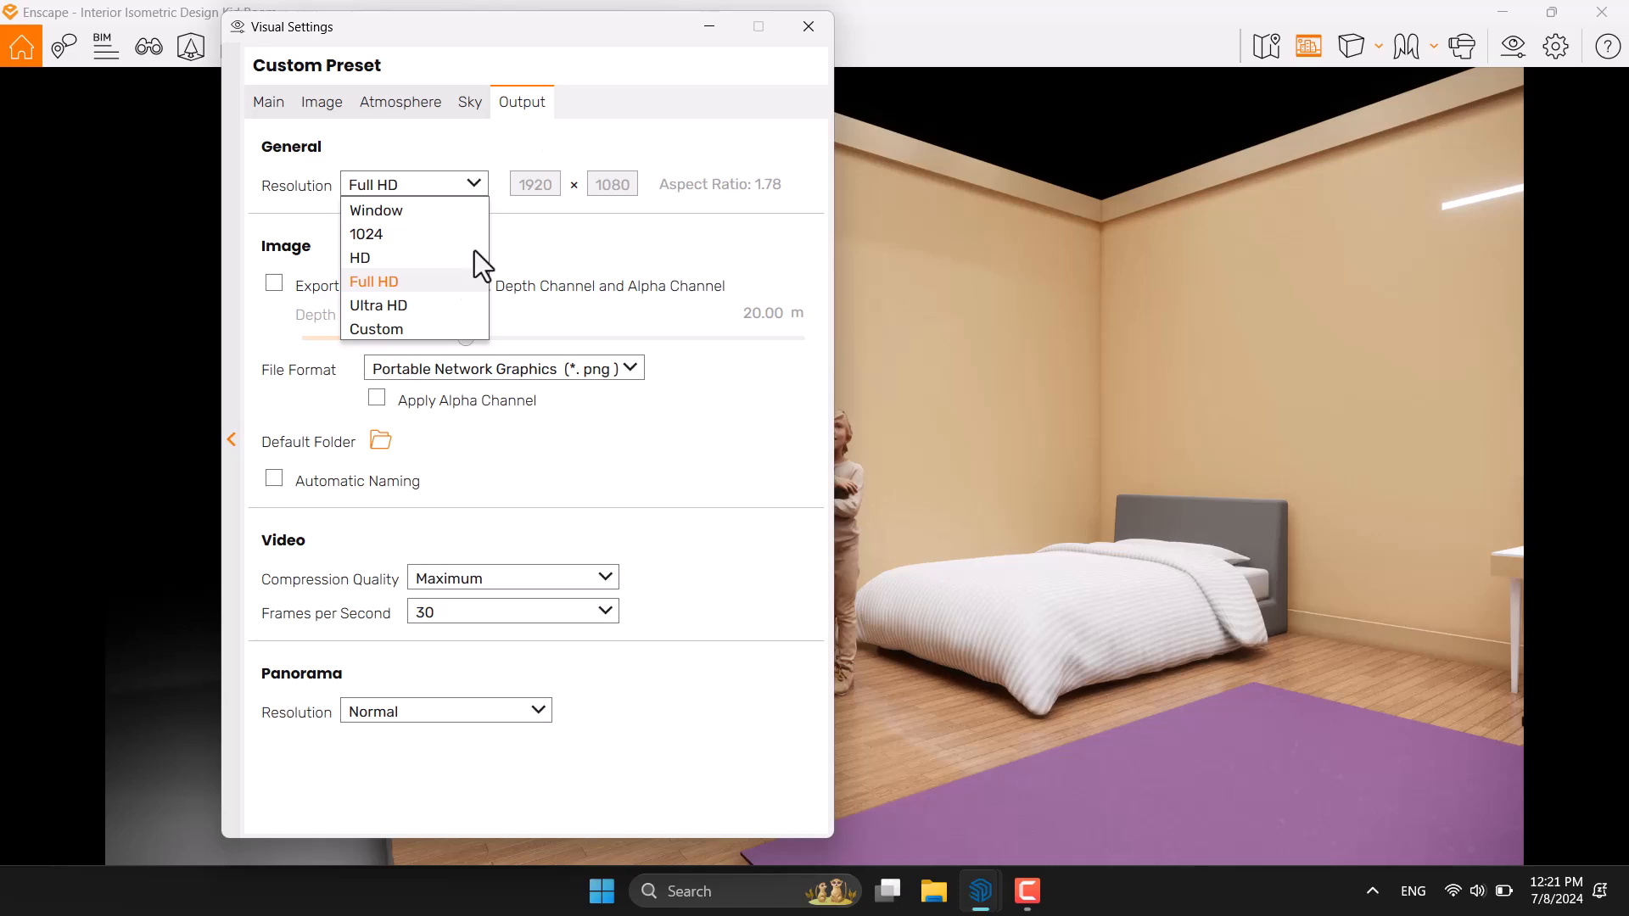
{"action": "left_click", "coordinate": [399, 329]}
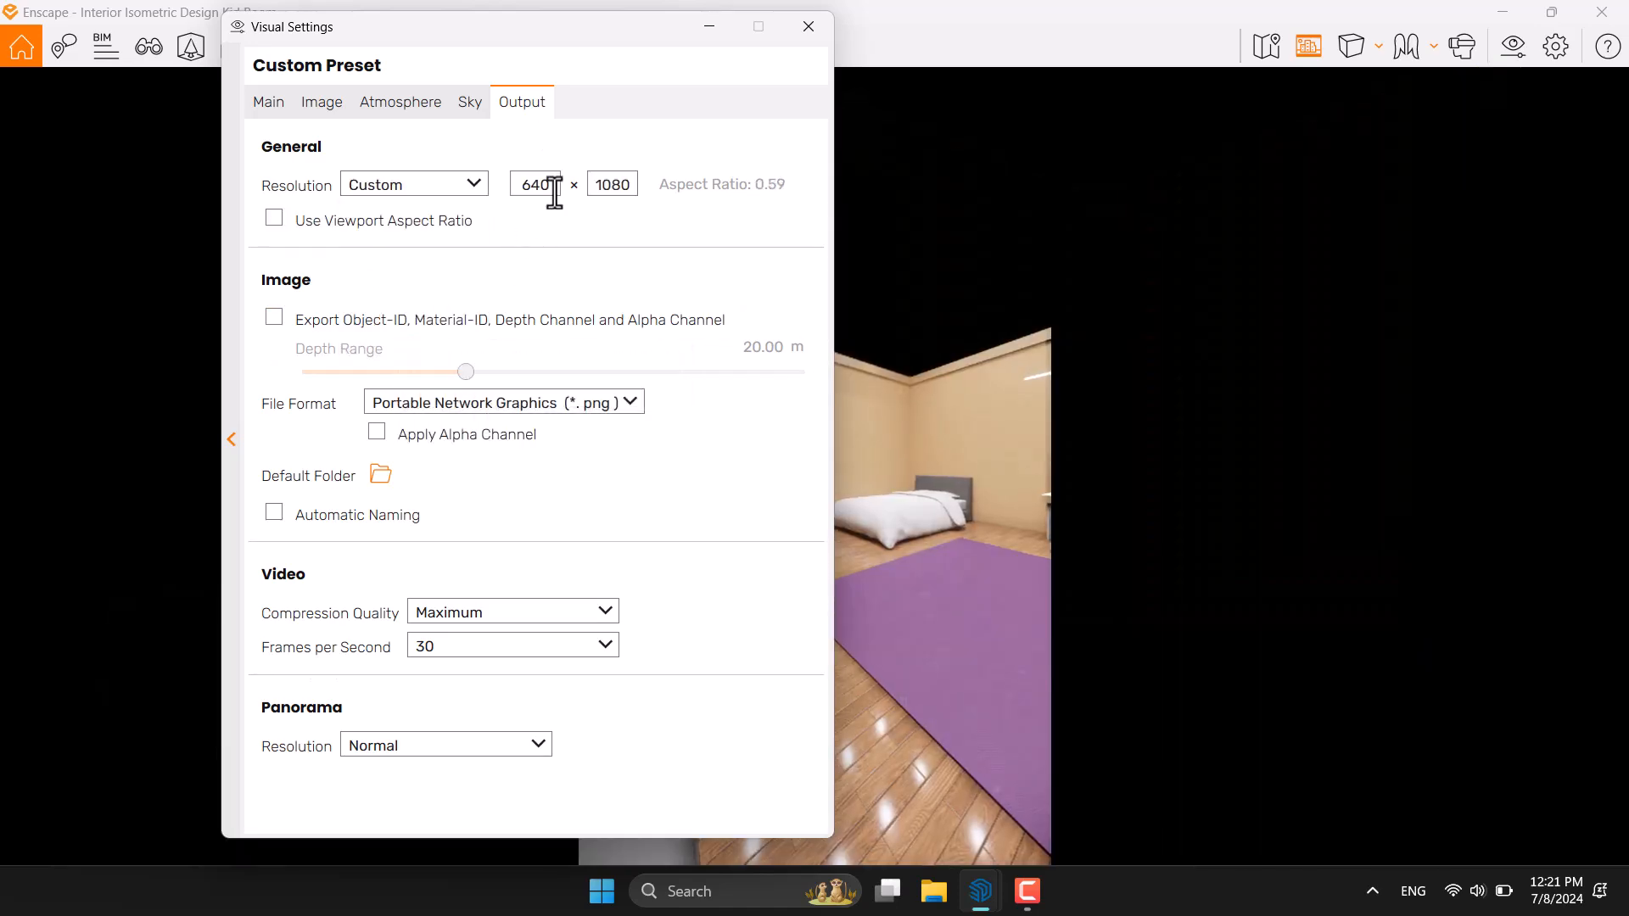
{"action": "left_click", "coordinate": [808, 27]}
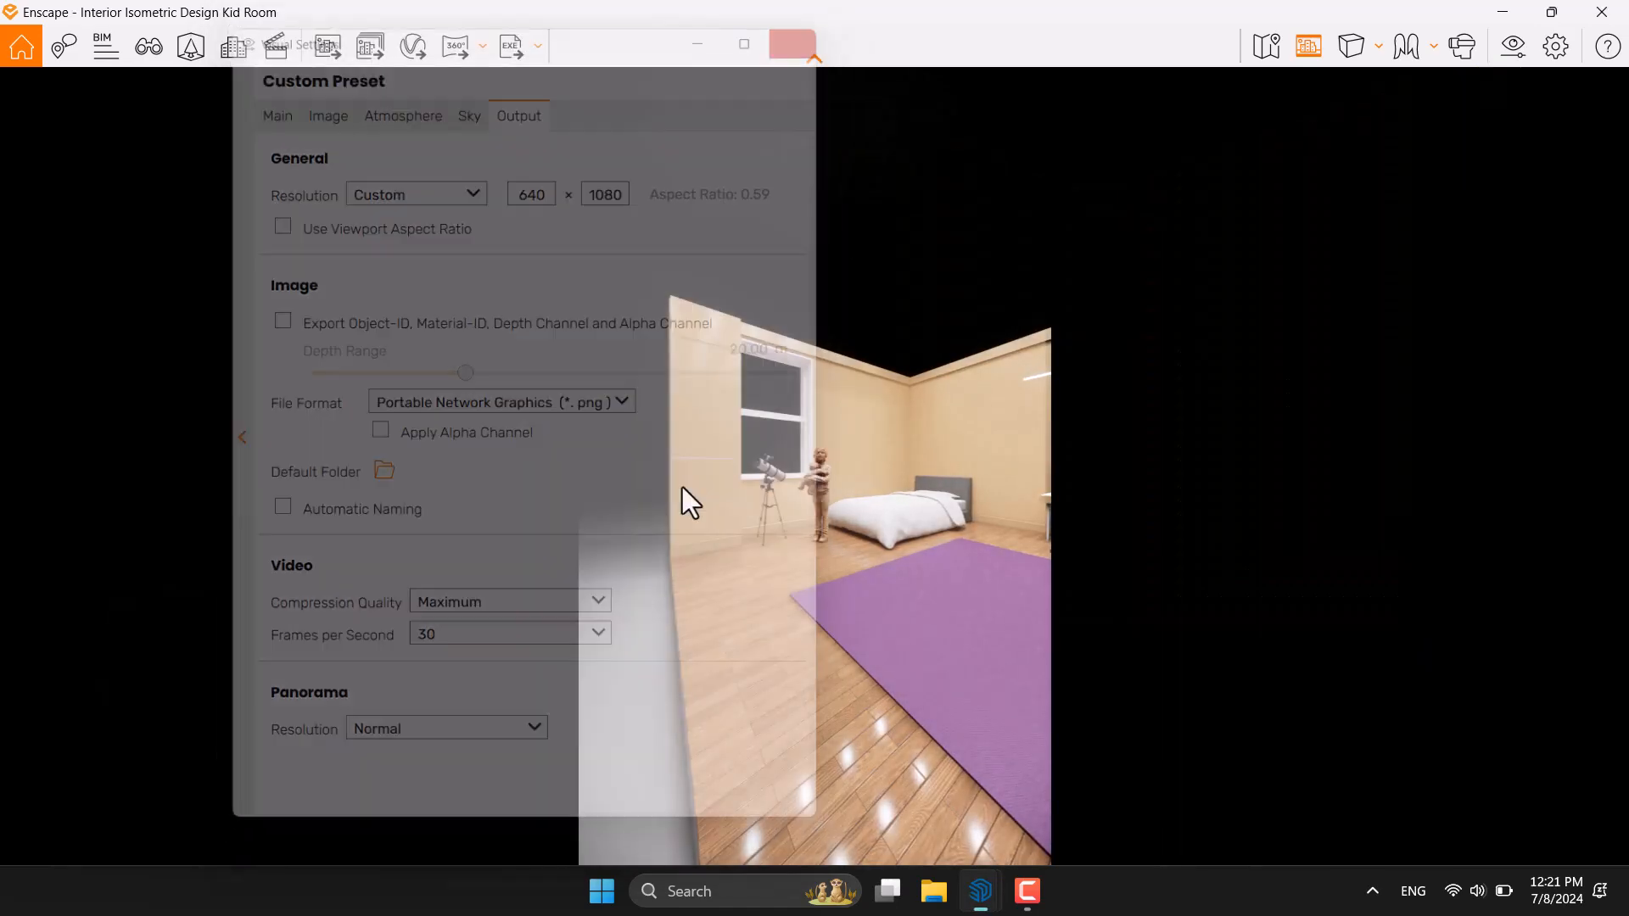
Step: Reopen the visual settings and place their window clear of the child in the rendered room
{"action": "left_click", "coordinate": [1513, 46]}
{"action": "left_click", "coordinate": [146, 48]}
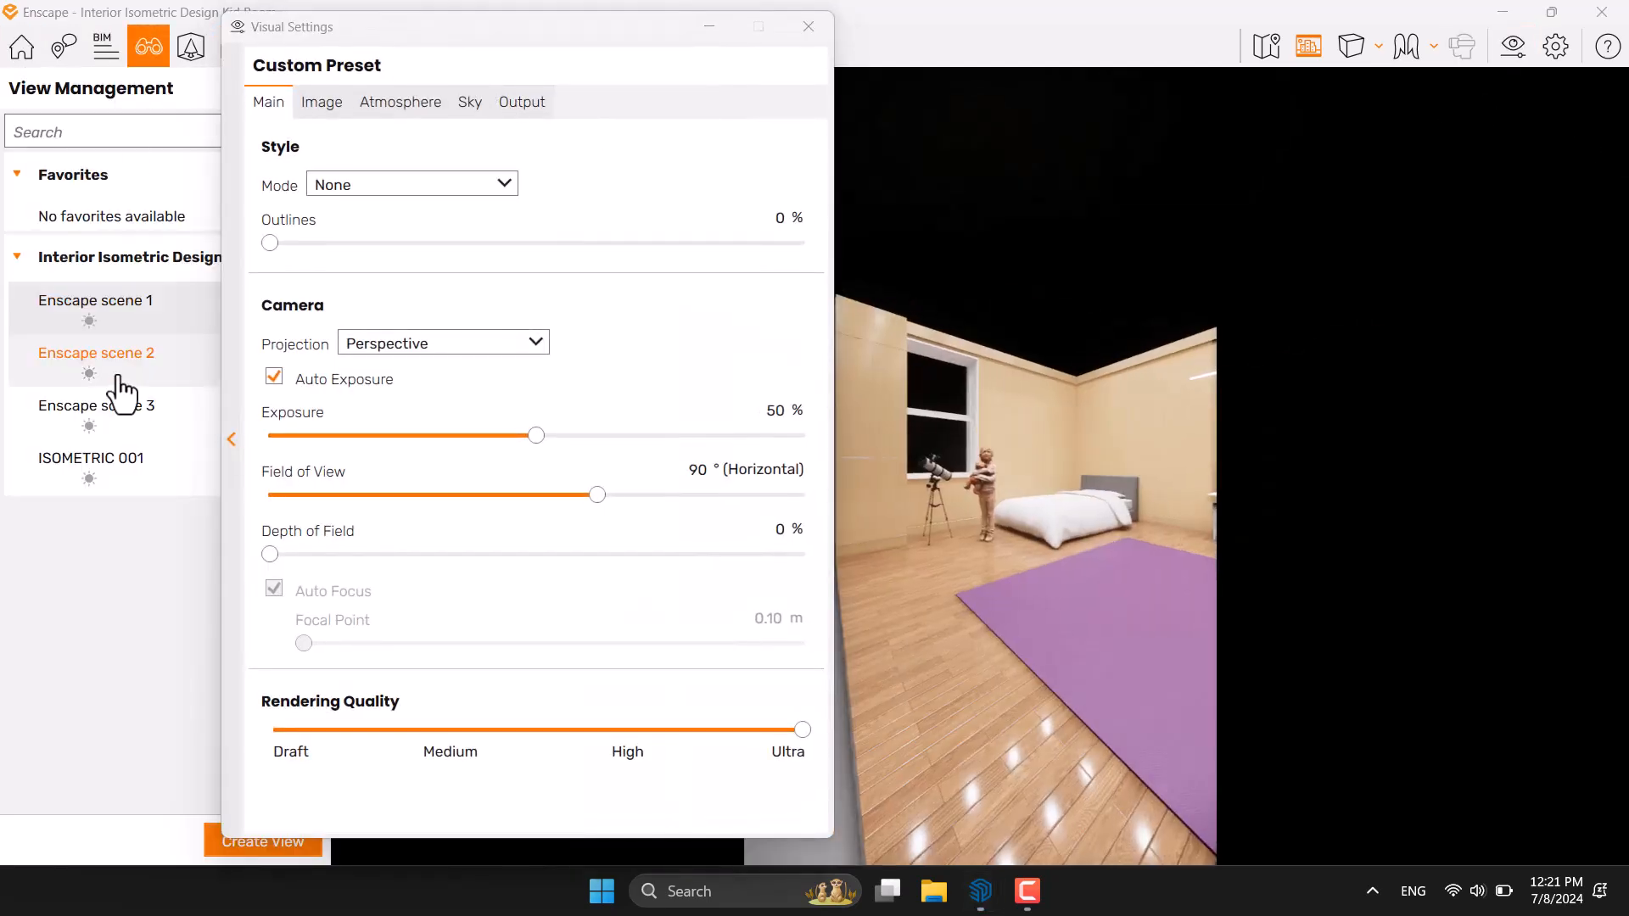
{"action": "left_click_drag", "start_coordinate": [766, 39], "coordinate": [1416, 48]}
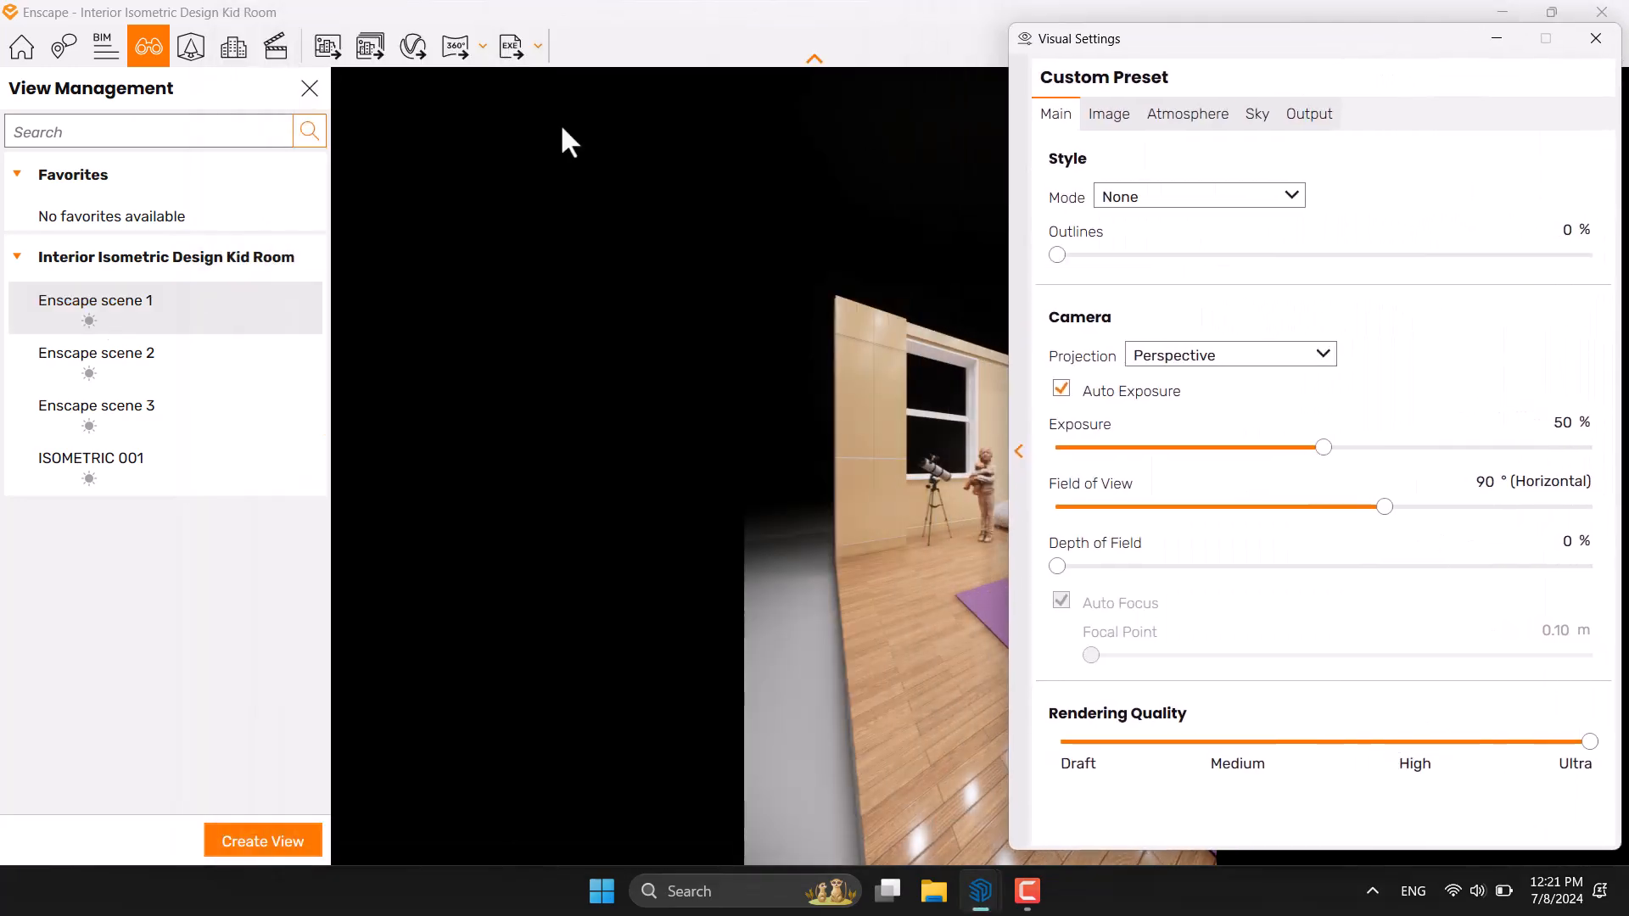
{"action": "left_click", "coordinate": [323, 91]}
{"action": "left_click_drag", "start_coordinate": [1229, 47], "coordinate": [222, 50]}
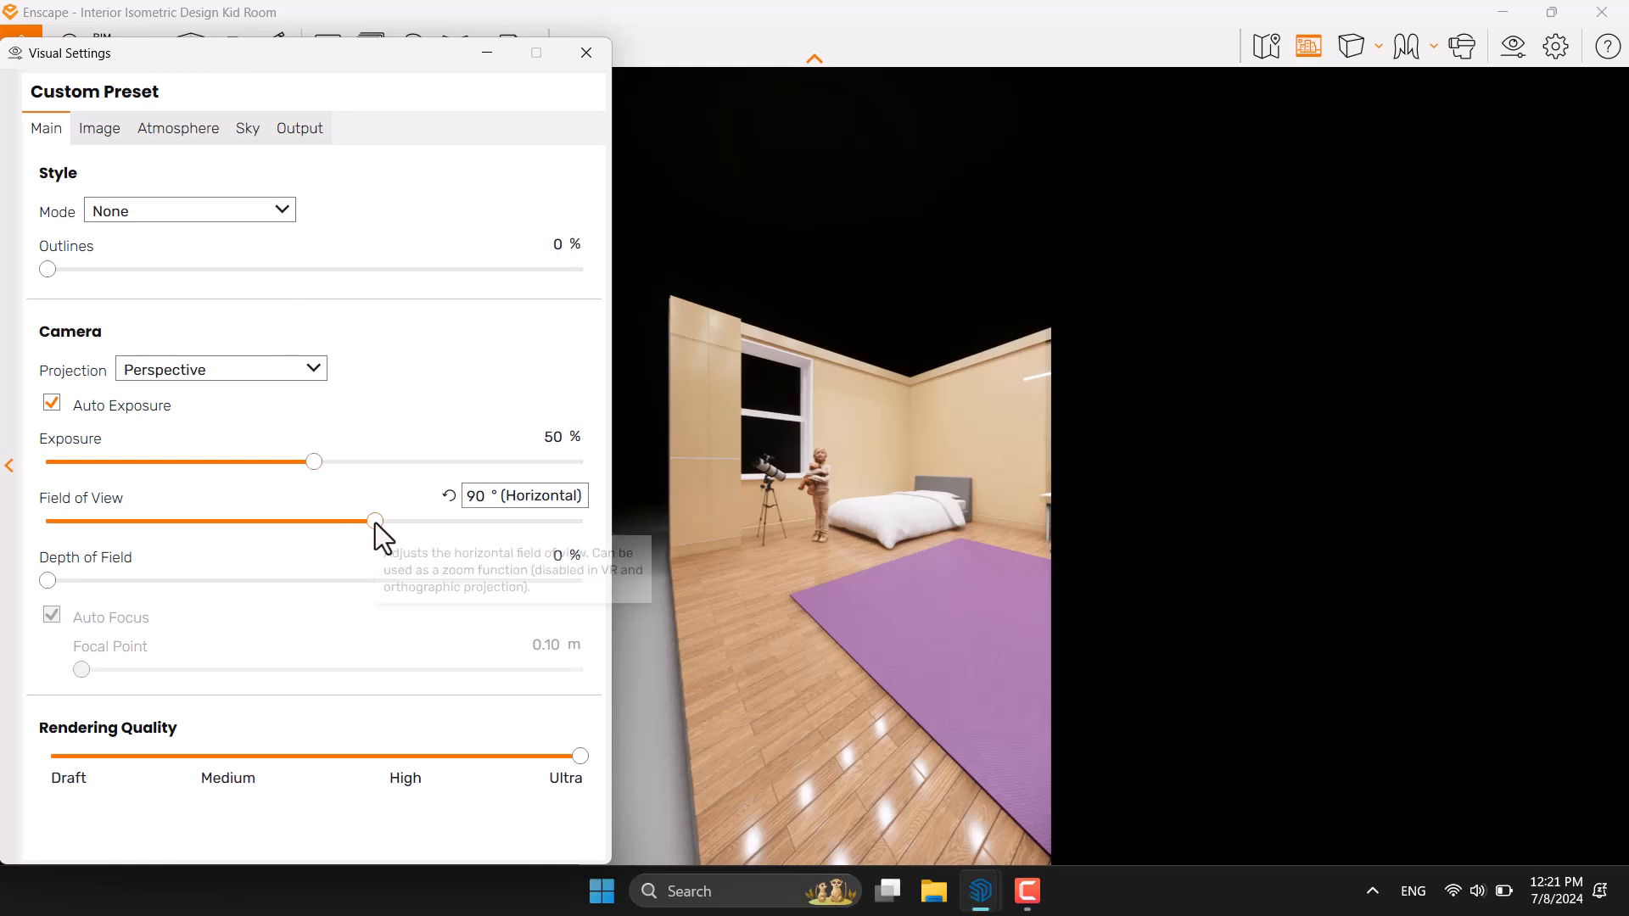
Step: Narrow the camera's horizontal field of view around the child, trying 28° and 29° before settling on 30°
{"action": "left_click_drag", "start_coordinate": [375, 521], "coordinate": [124, 534]}
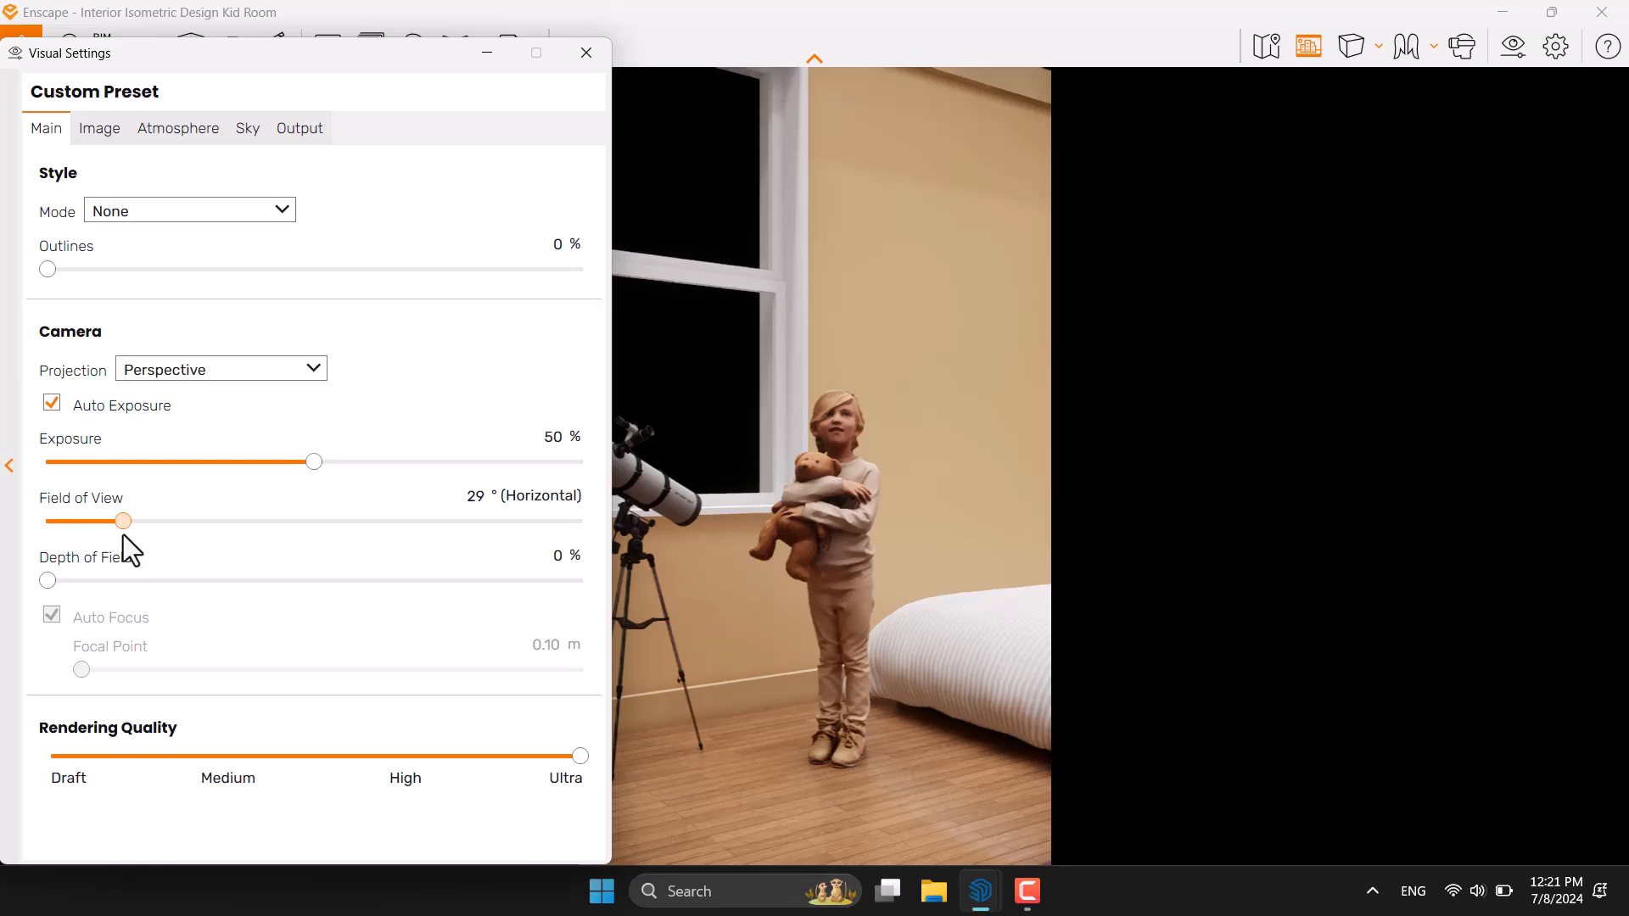
{"action": "type", "text": "28"}
{"action": "key", "text": "Return"}
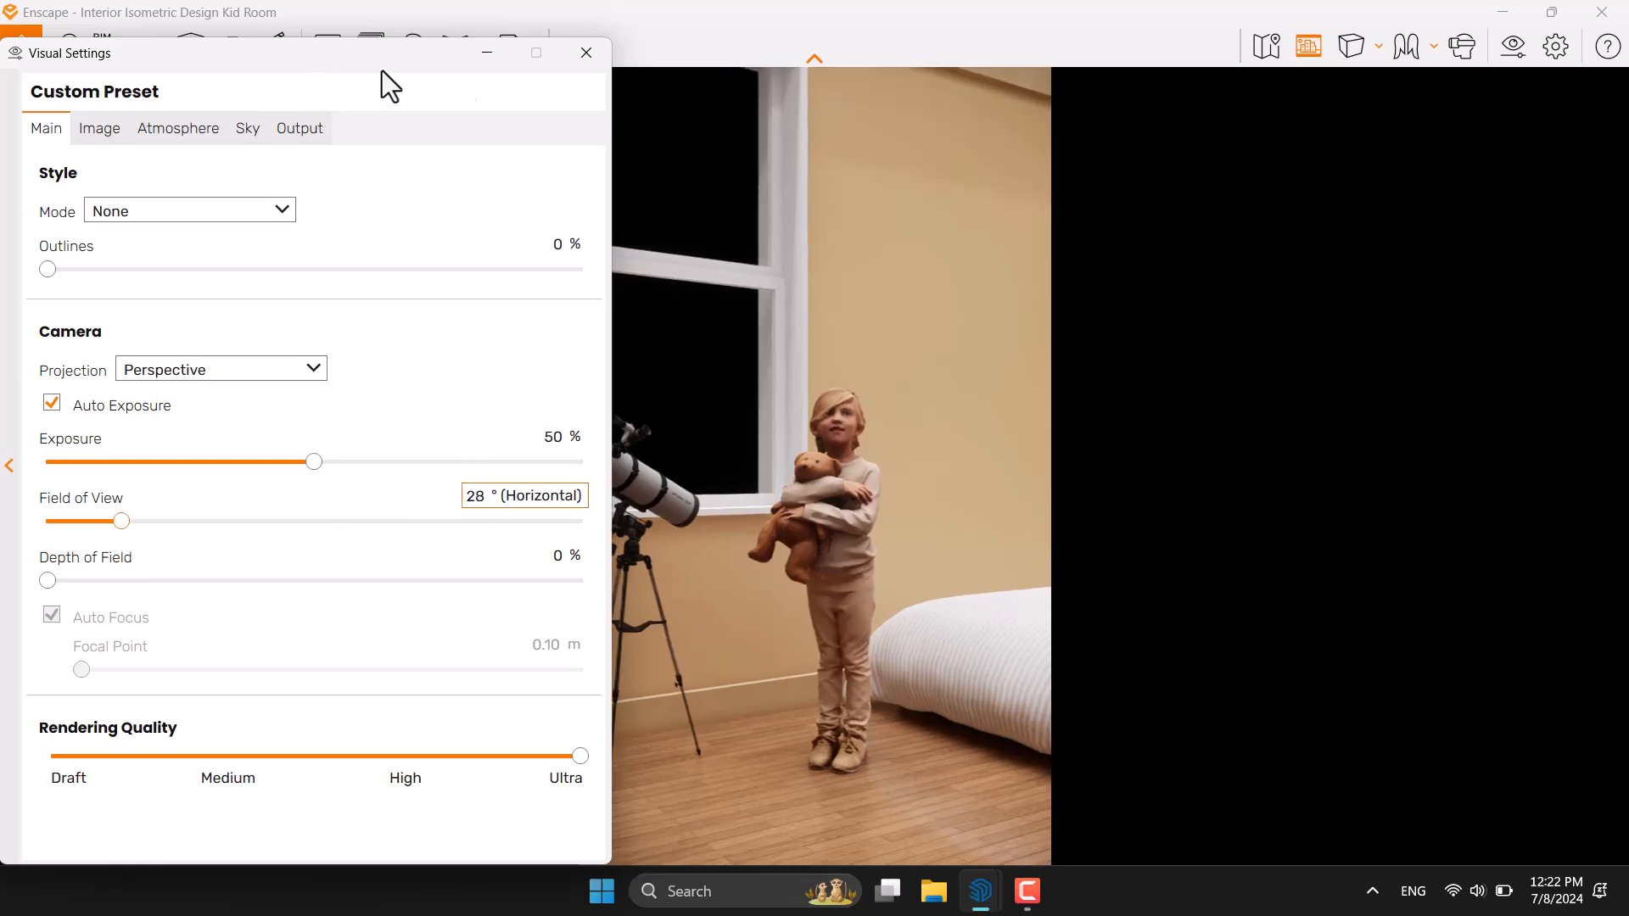
{"action": "mouse_move", "coordinate": [379, 63]}
{"action": "left_mouse_down"}
{"action": "mouse_move", "coordinate": [1255, 63]}
{"action": "mouse_move", "coordinate": [370, 46]}
{"action": "left_mouse_up"}
{"action": "double_click", "coordinate": [469, 480]}
{"action": "type", "text": "29"}
{"action": "left_click_drag", "start_coordinate": [382, 37], "coordinate": [1266, 56]}
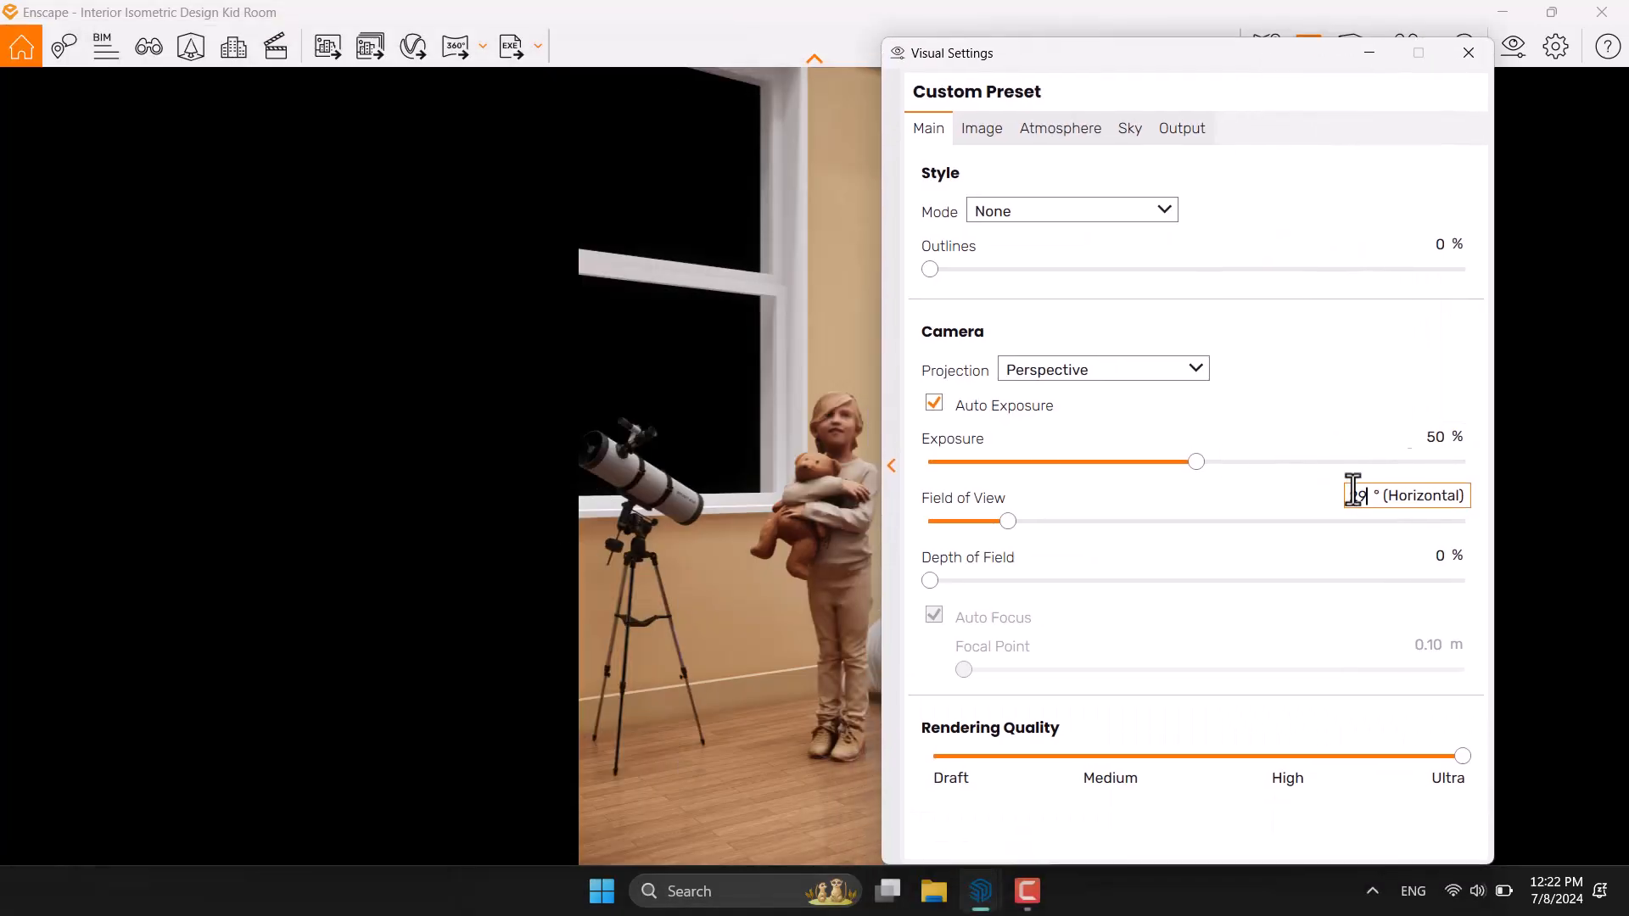
{"action": "double_click", "coordinate": [1355, 495]}
{"action": "type", "text": "30"}
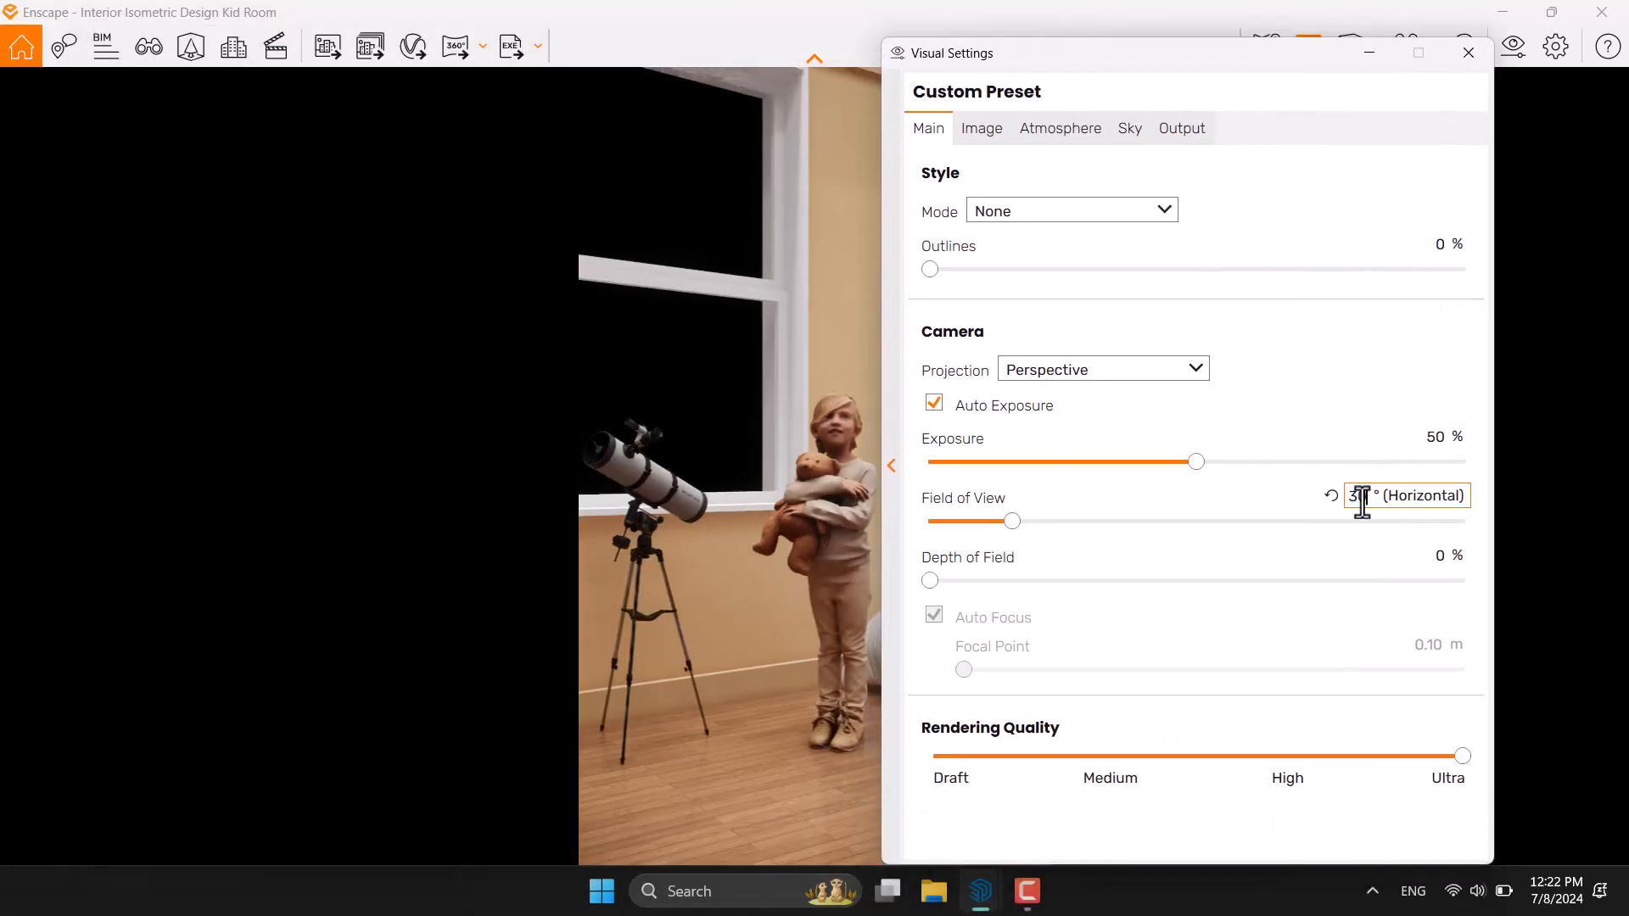
Step: Set the camera exposure to 57% while keeping the child in the preview uncovered
{"action": "left_click_drag", "start_coordinate": [1294, 64], "coordinate": [471, 61]}
{"action": "left_click_drag", "start_coordinate": [375, 456], "coordinate": [418, 458]}
{"action": "double_click", "coordinate": [617, 434]}
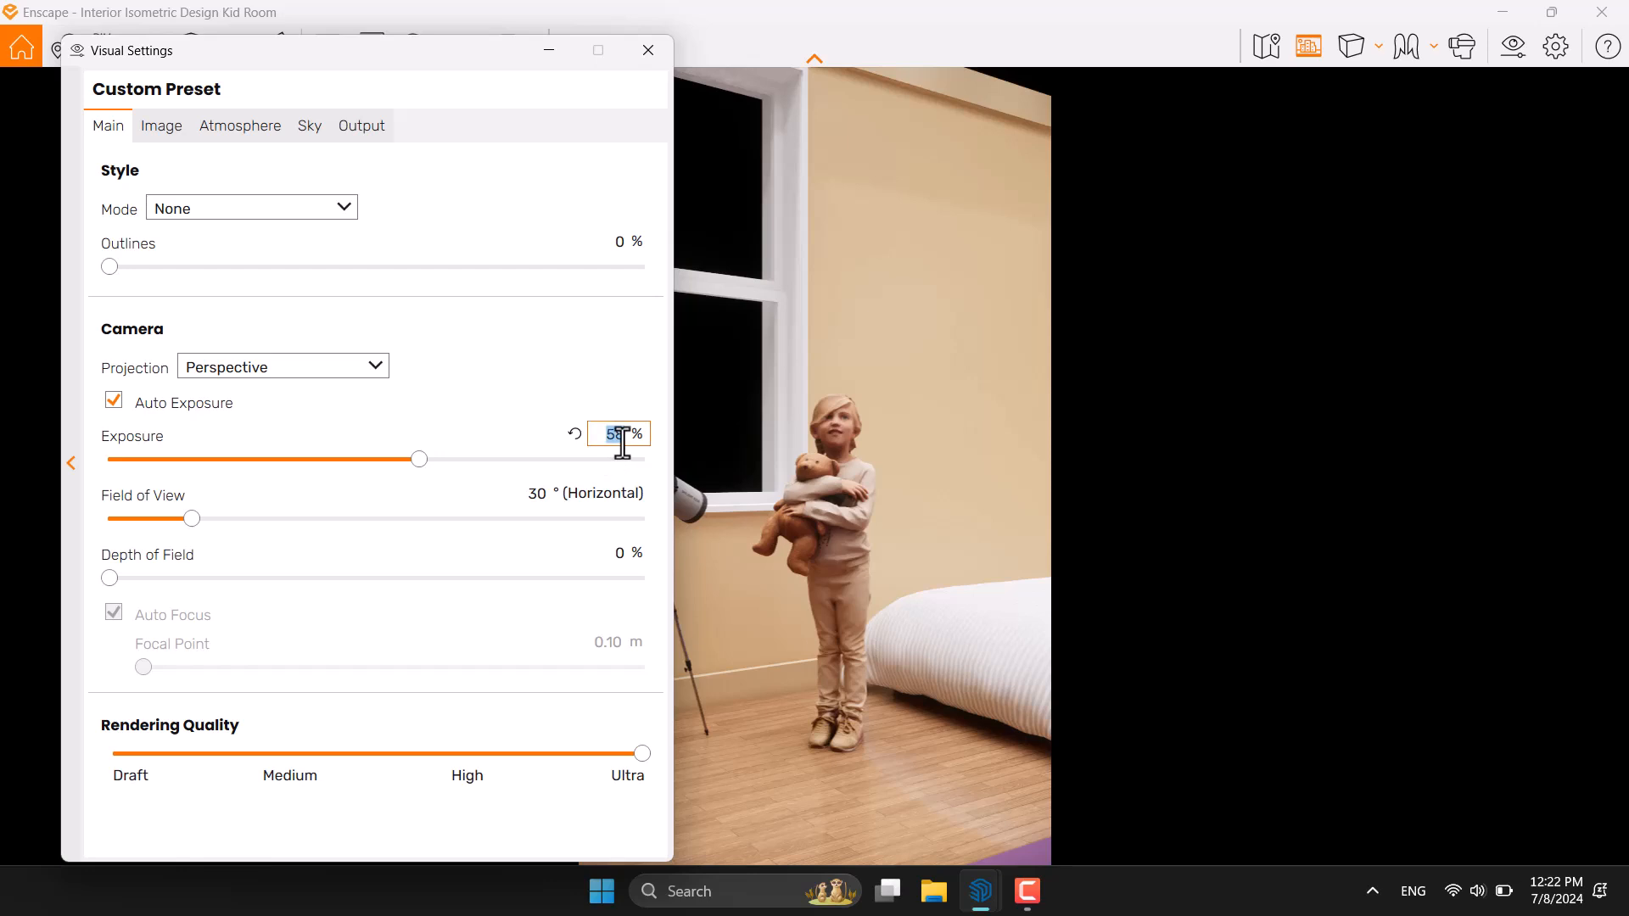
{"action": "type", "text": "57"}
Step: Set the depth of field to 17% with Auto Focus off and the focal point at 3.78 m
{"action": "left_click_drag", "start_coordinate": [110, 580], "coordinate": [202, 582]}
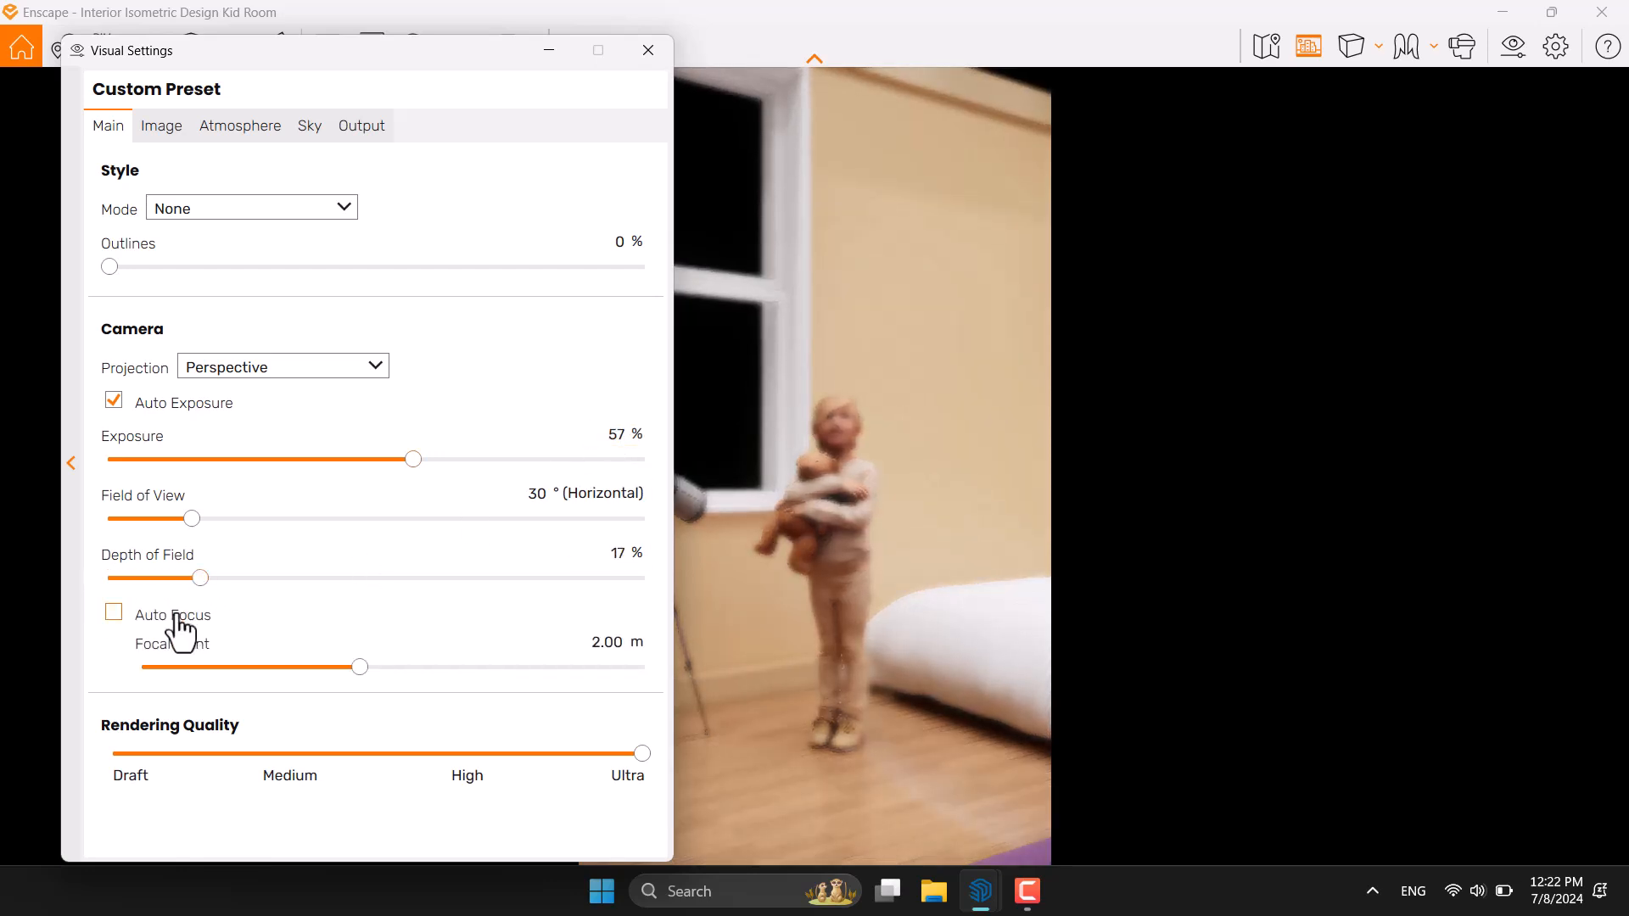
{"action": "left_click_drag", "start_coordinate": [362, 668], "coordinate": [410, 674]}
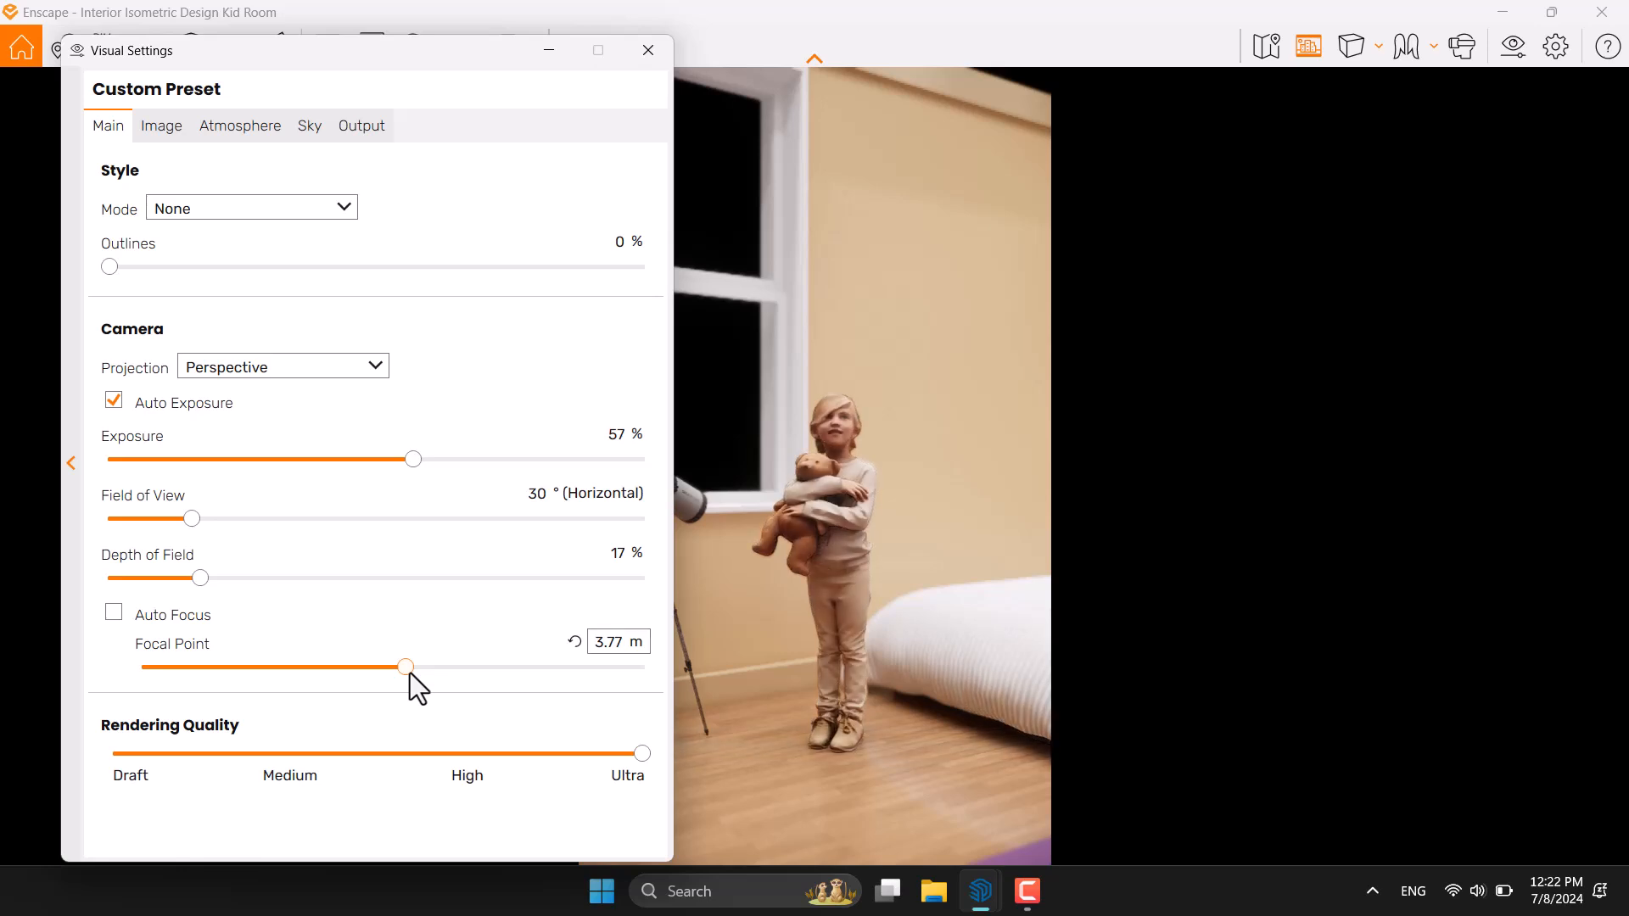
{"action": "left_click", "coordinate": [617, 645]}
{"action": "type", "text": "3.78"}
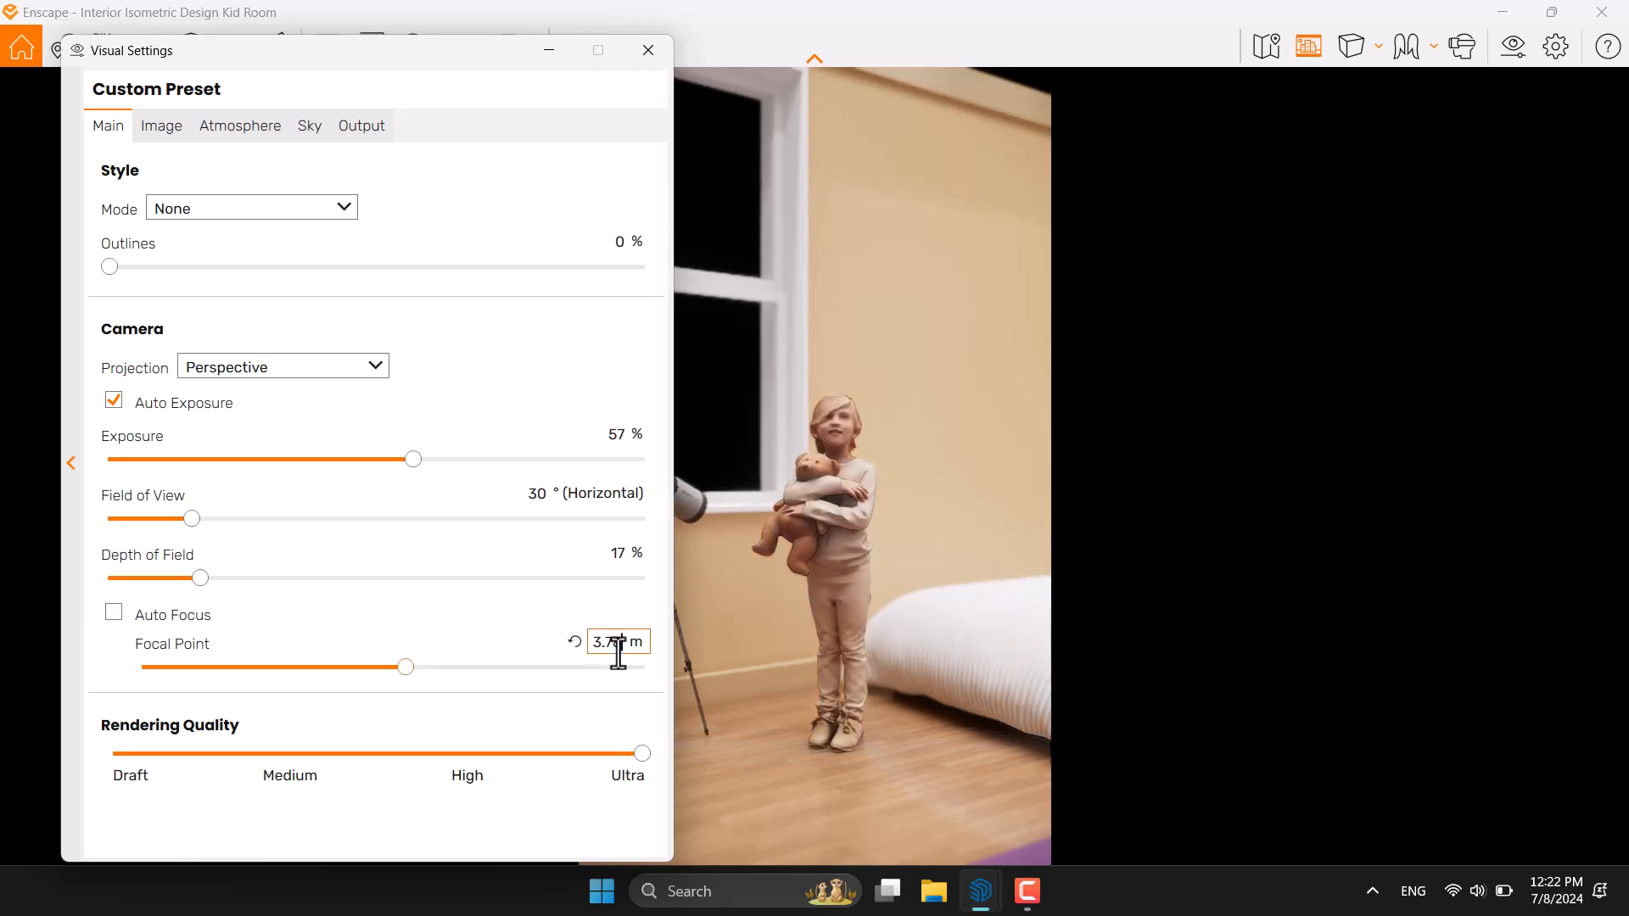
Step: Enable Auto Contrast for the image and set the camera's depth of field to 9%
{"action": "left_click", "coordinate": [169, 129]}
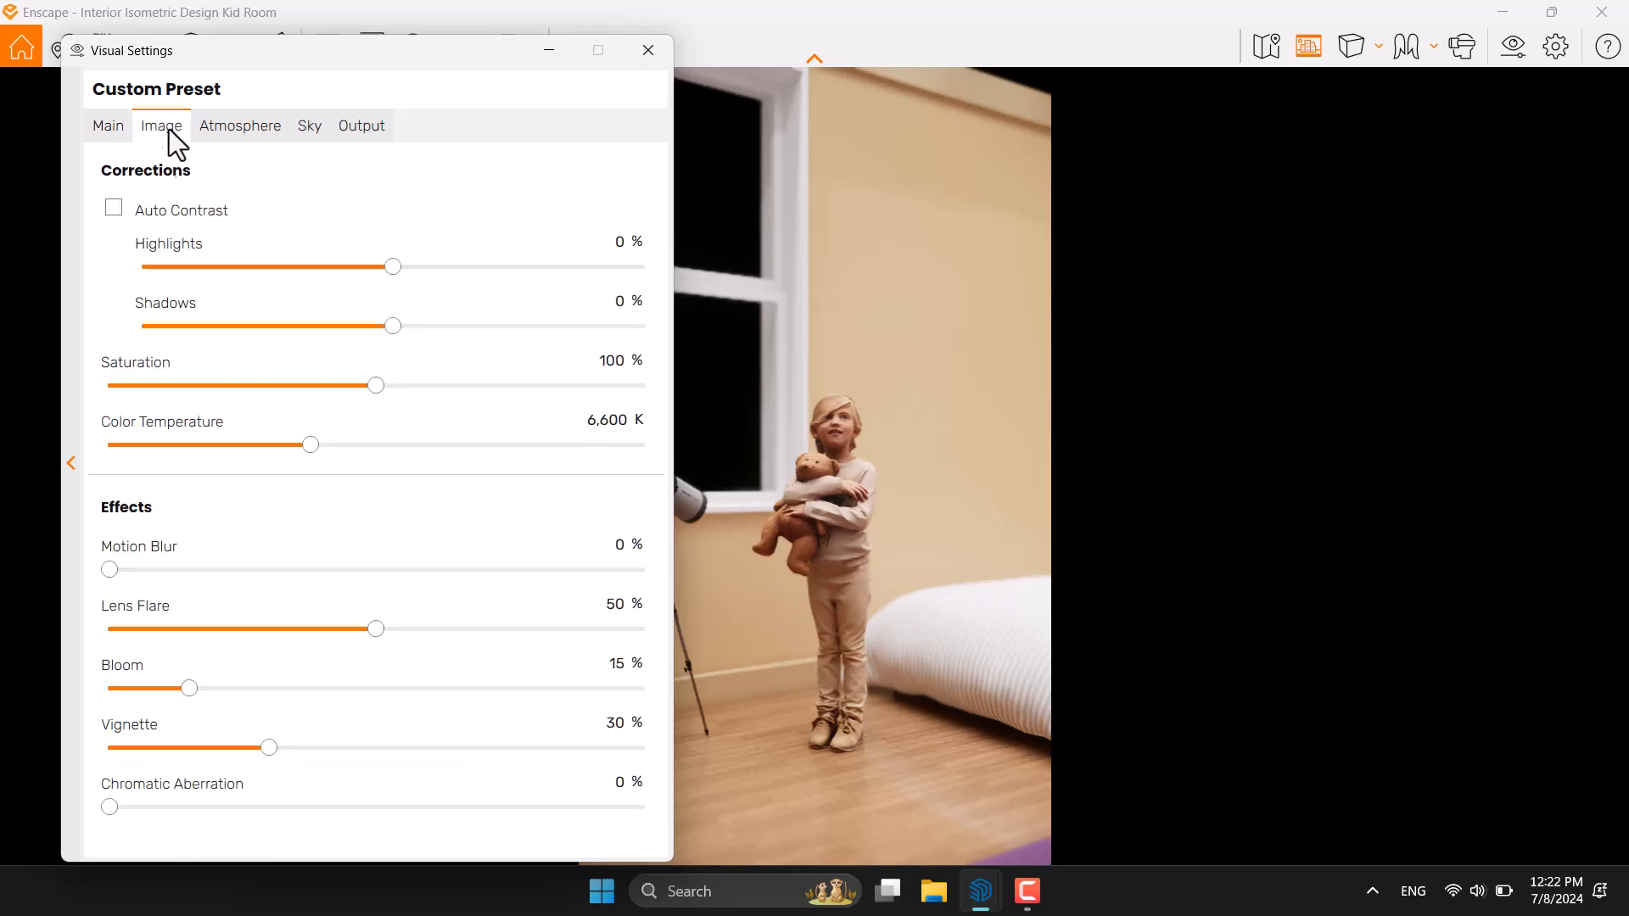
{"action": "left_click", "coordinate": [154, 212]}
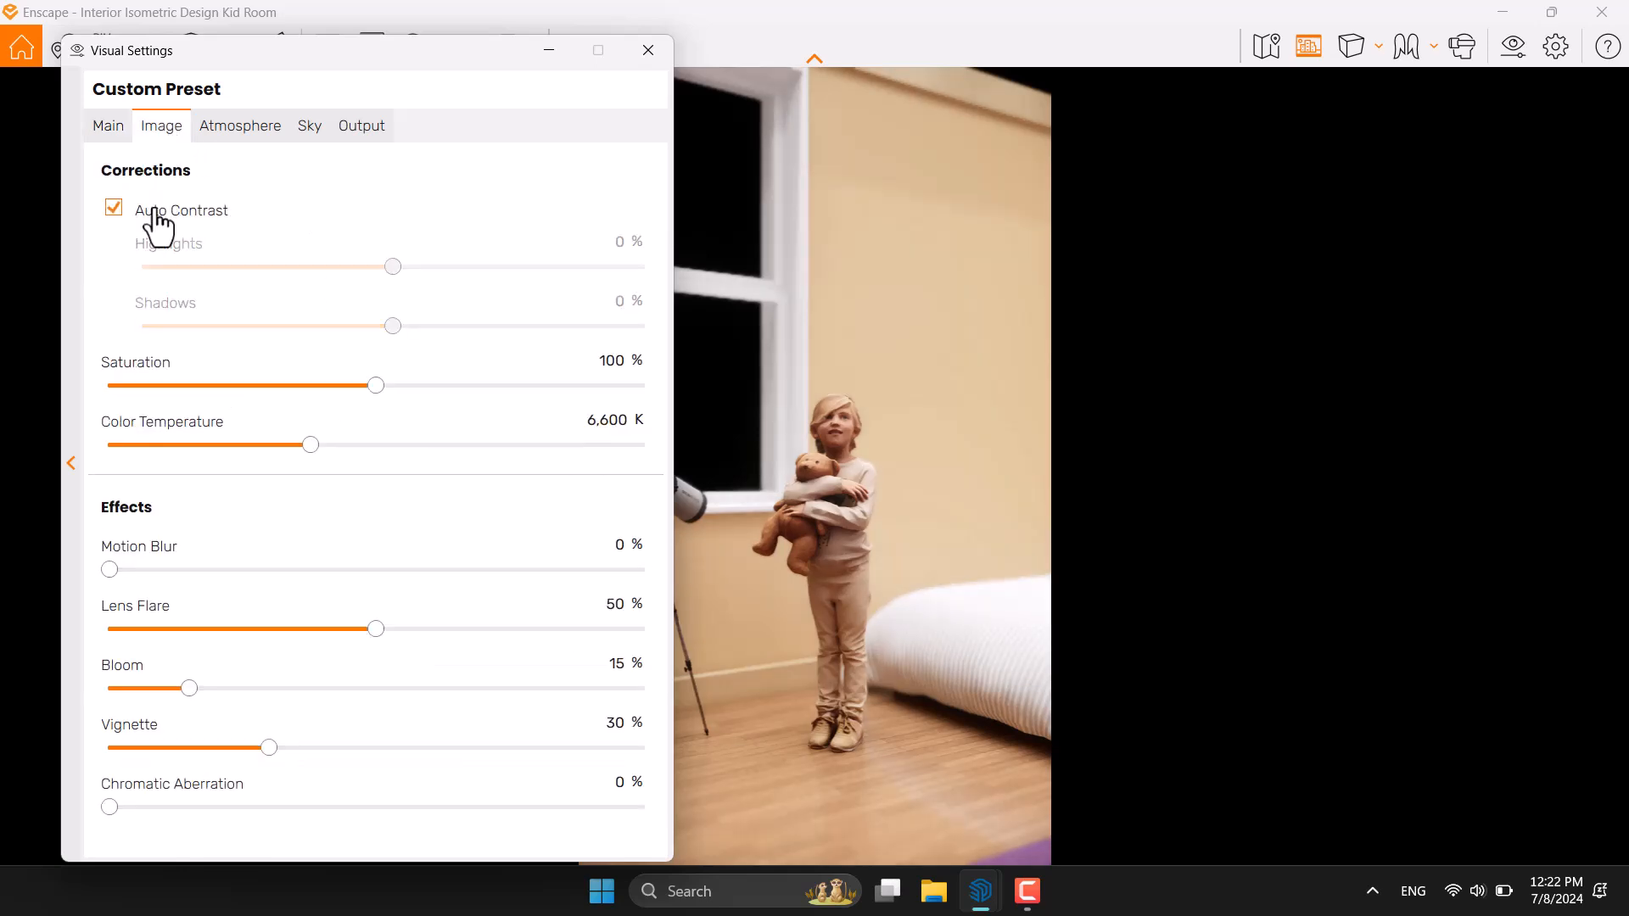
{"action": "left_click", "coordinate": [103, 125]}
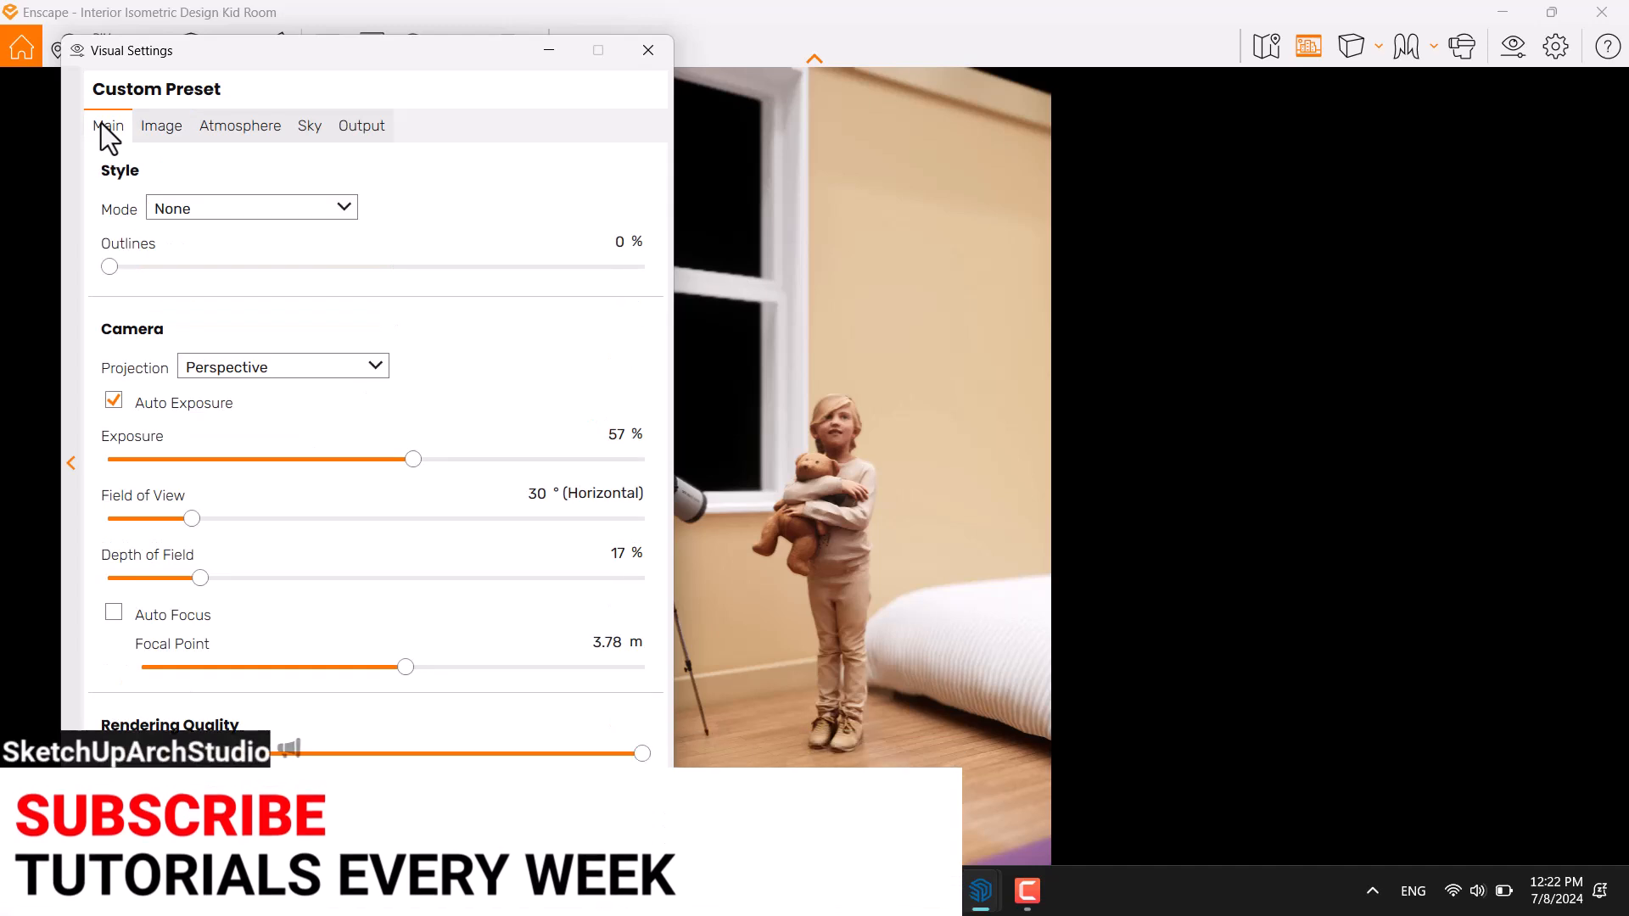
{"action": "left_click_drag", "start_coordinate": [199, 580], "coordinate": [309, 578]}
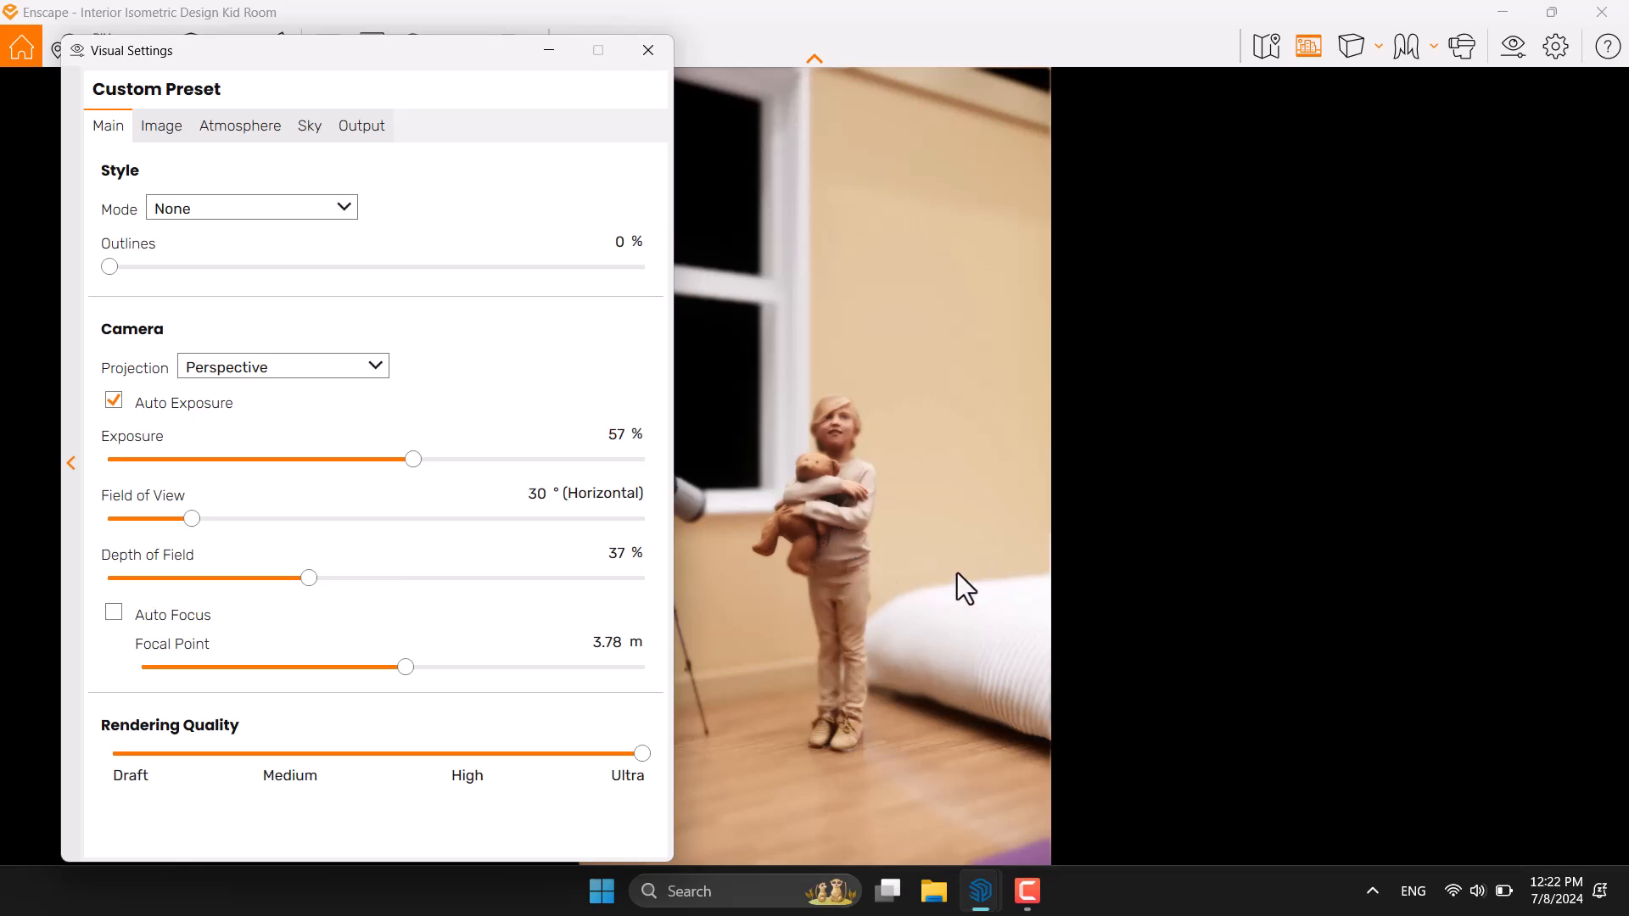
{"action": "left_click", "coordinate": [620, 553]}
{"action": "type", "text": "9"}
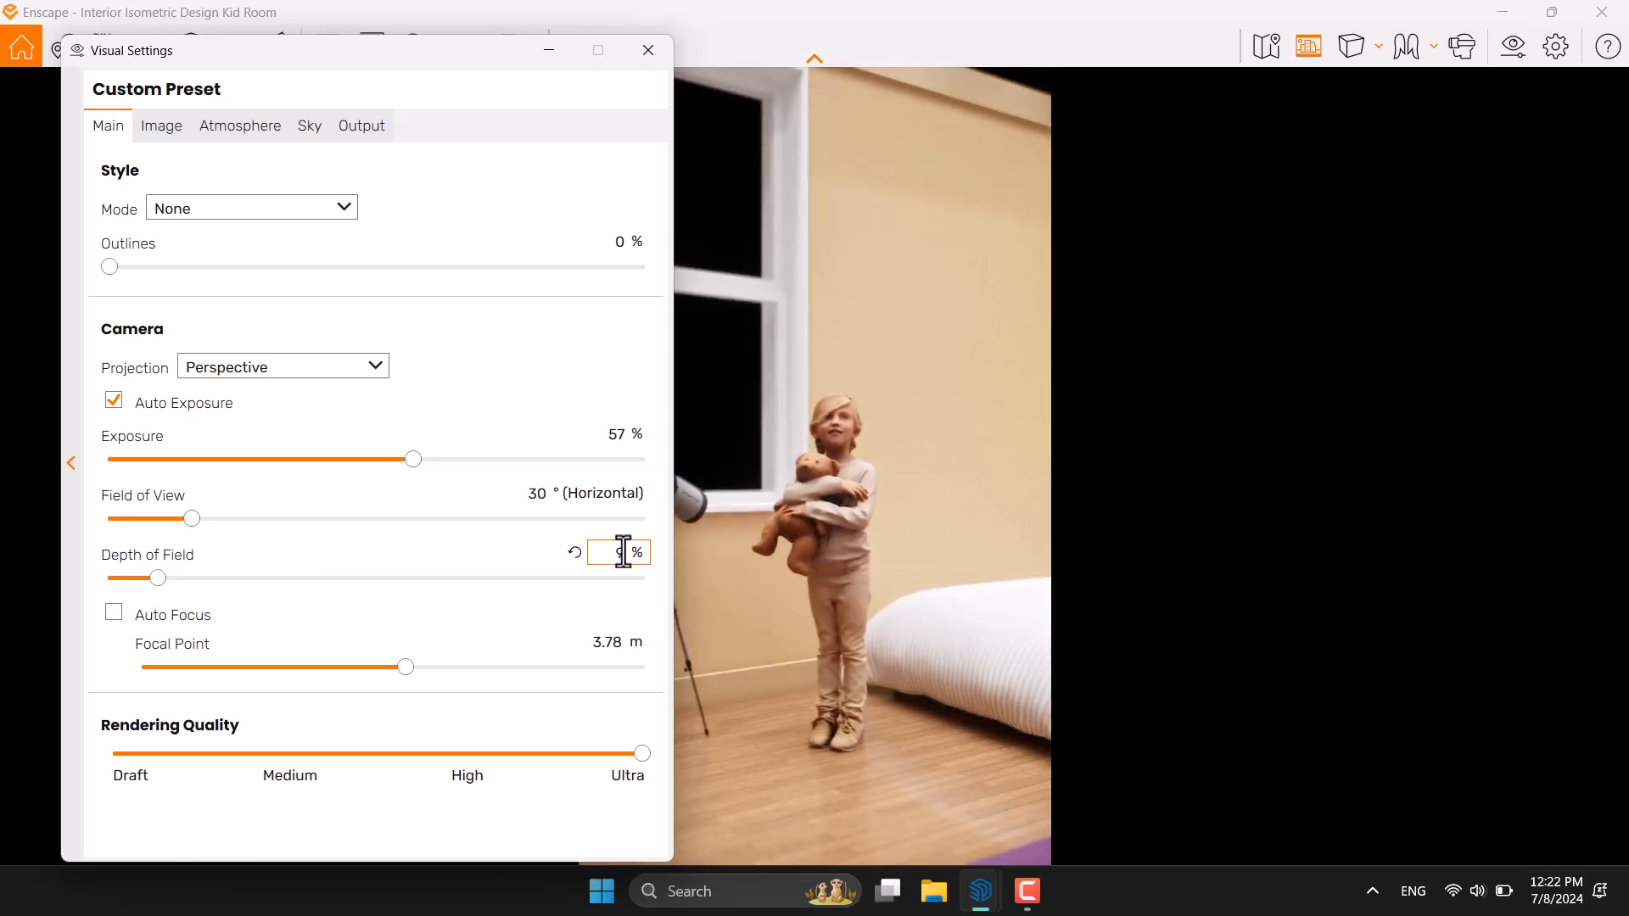
Step: Set the image saturation to 109% and the color temperature to 5,900 K
{"action": "left_click", "coordinate": [136, 126]}
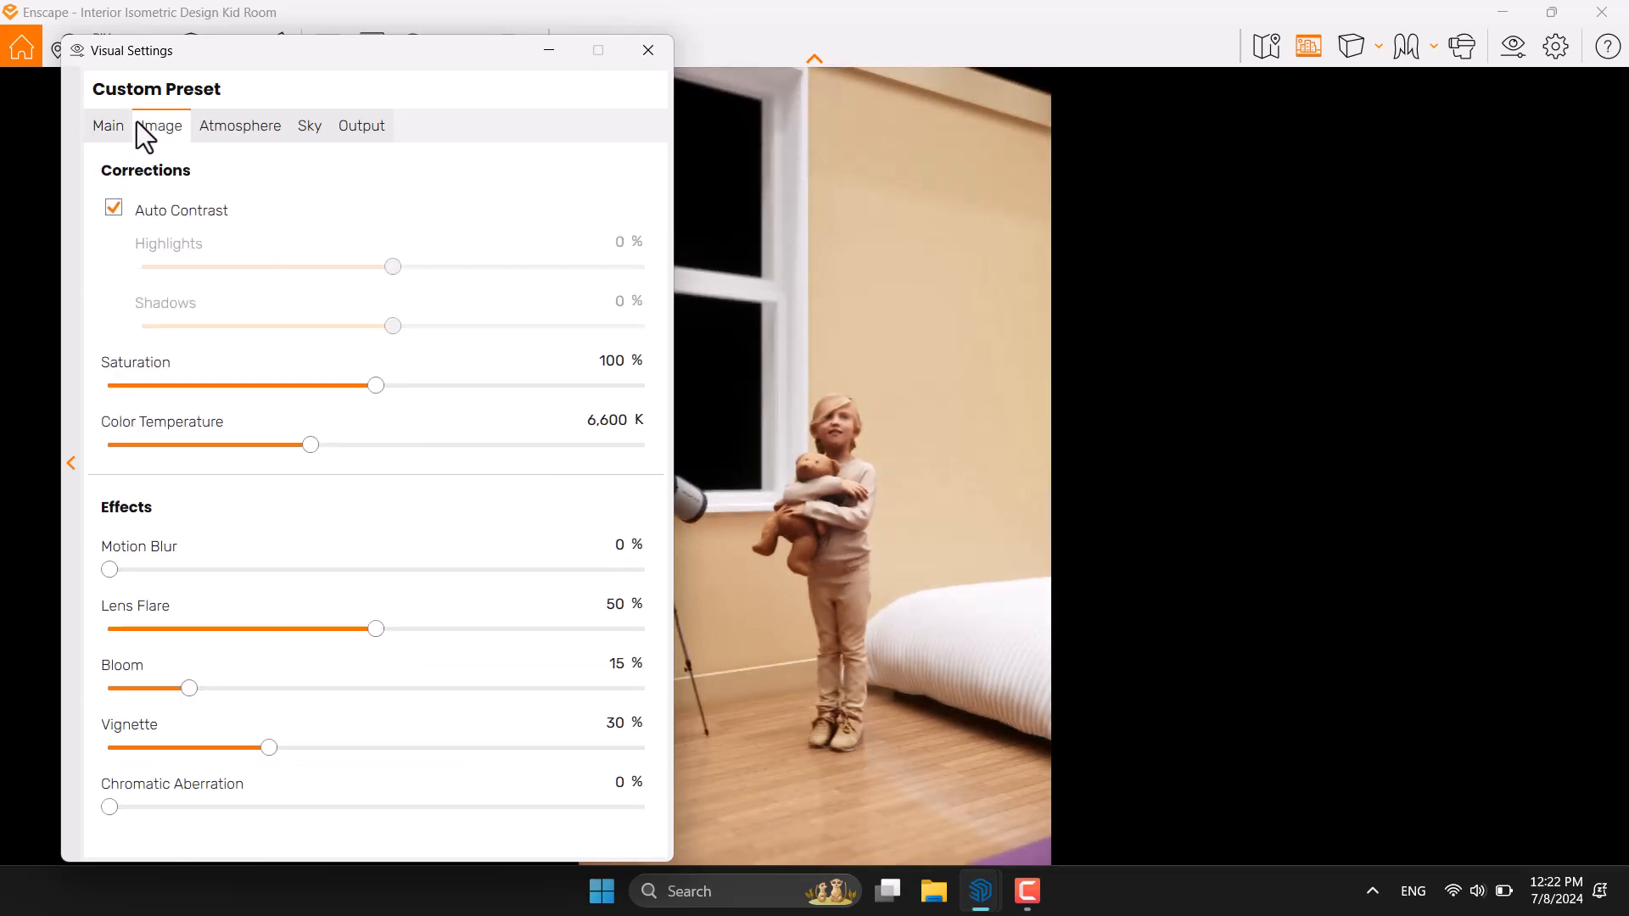
{"action": "left_click", "coordinate": [606, 360]}
{"action": "type", "text": "109"}
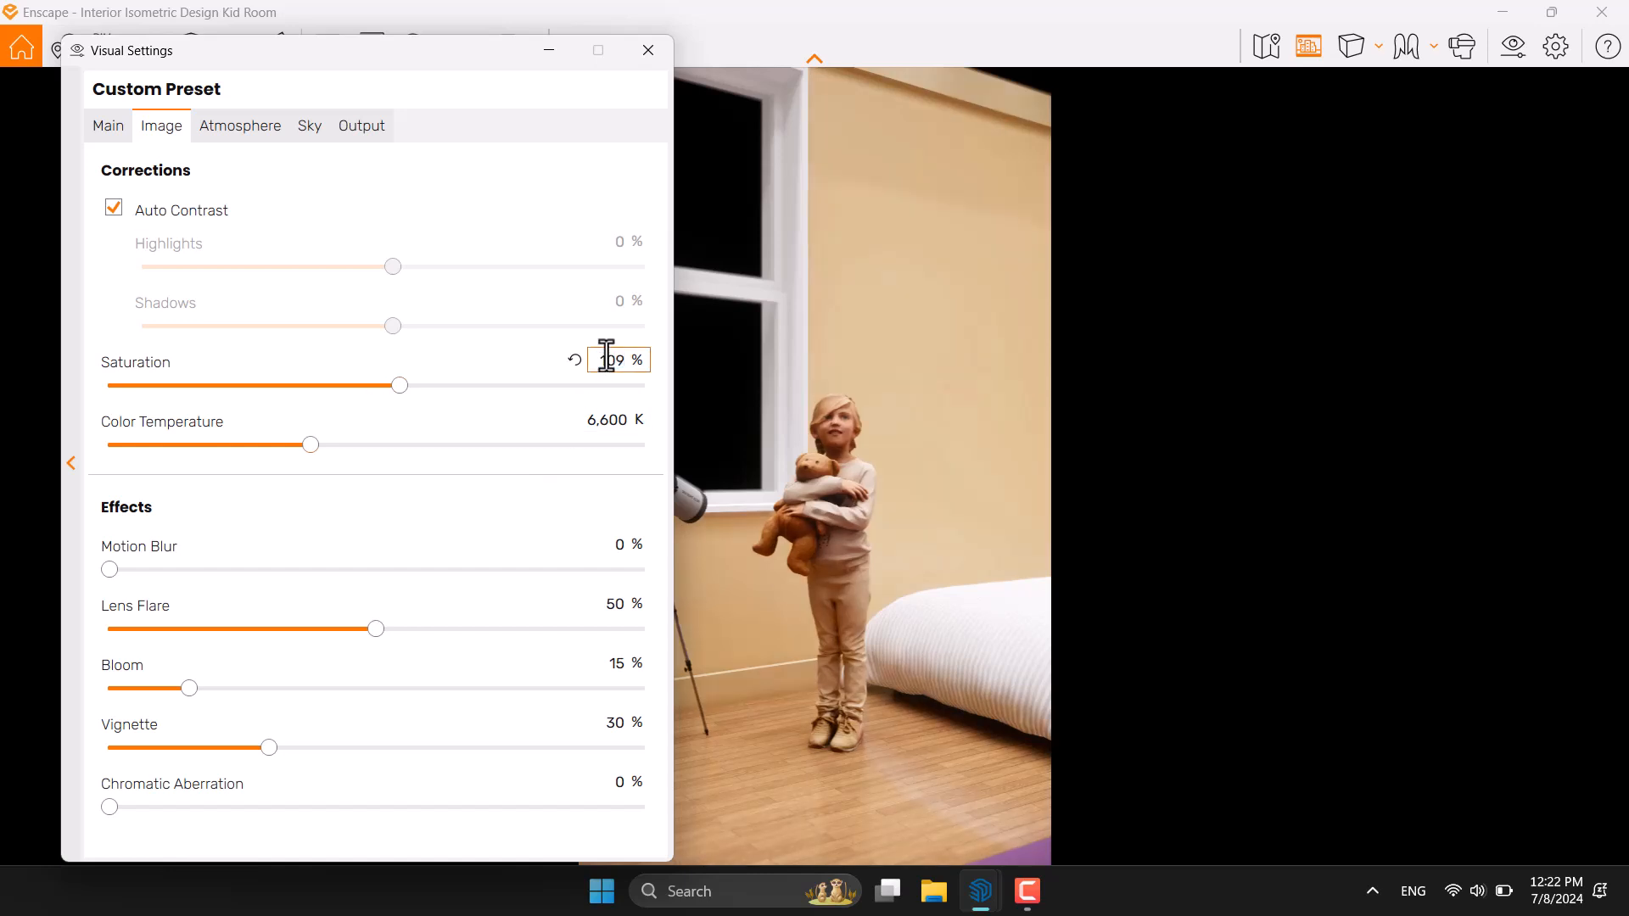
{"action": "left_click", "coordinate": [604, 419]}
{"action": "type", "text": "5900"}
Step: Set the image effects to 0% bloom, 0% lens flare and 44% vignette
{"action": "left_click", "coordinate": [618, 662]}
{"action": "key", "text": "BackSpace"}
{"action": "left_click", "coordinate": [614, 603]}
{"action": "type", "text": "0"}
{"action": "left_click", "coordinate": [606, 722]}
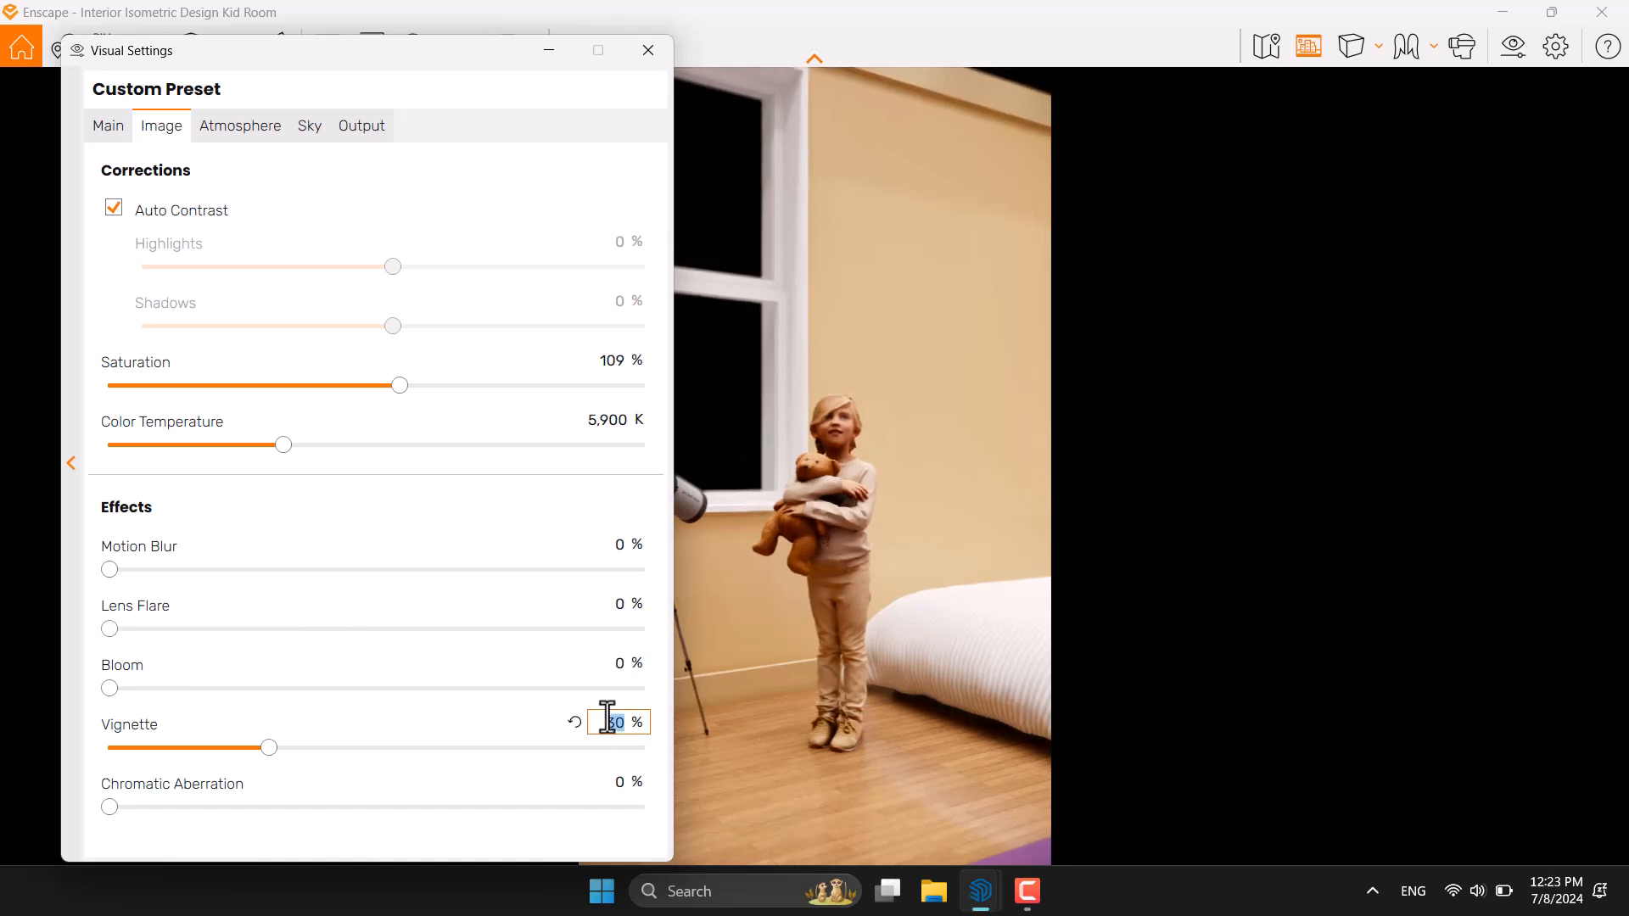
{"action": "type", "text": "44"}
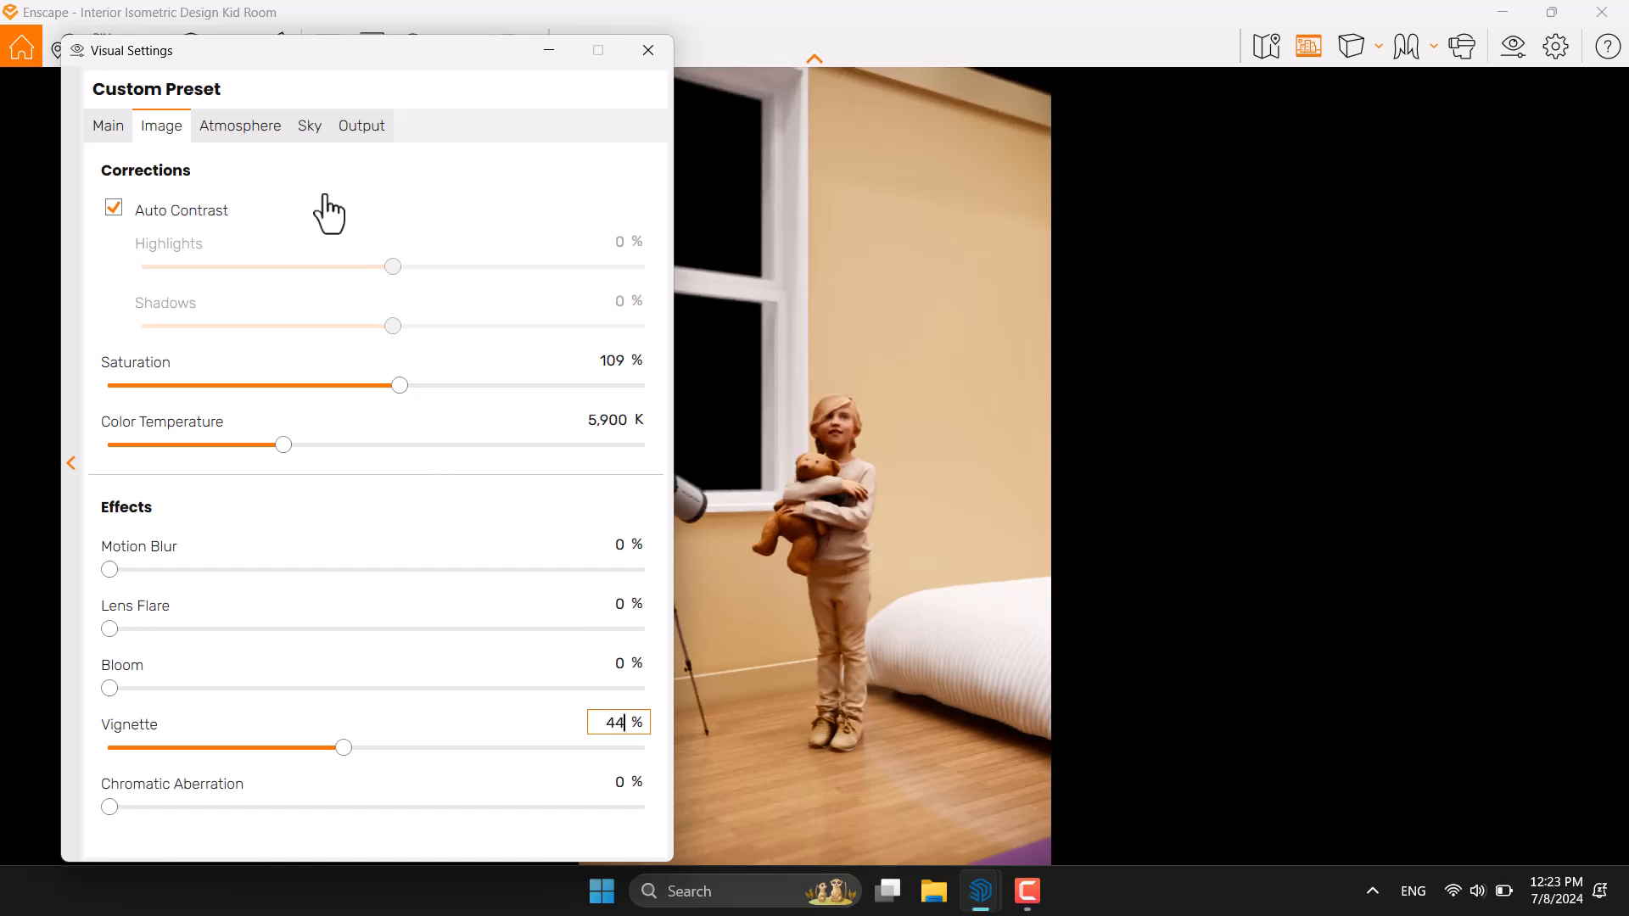
Step: Set the atmosphere's artificial light brightness to 116%
{"action": "left_click", "coordinate": [228, 123]}
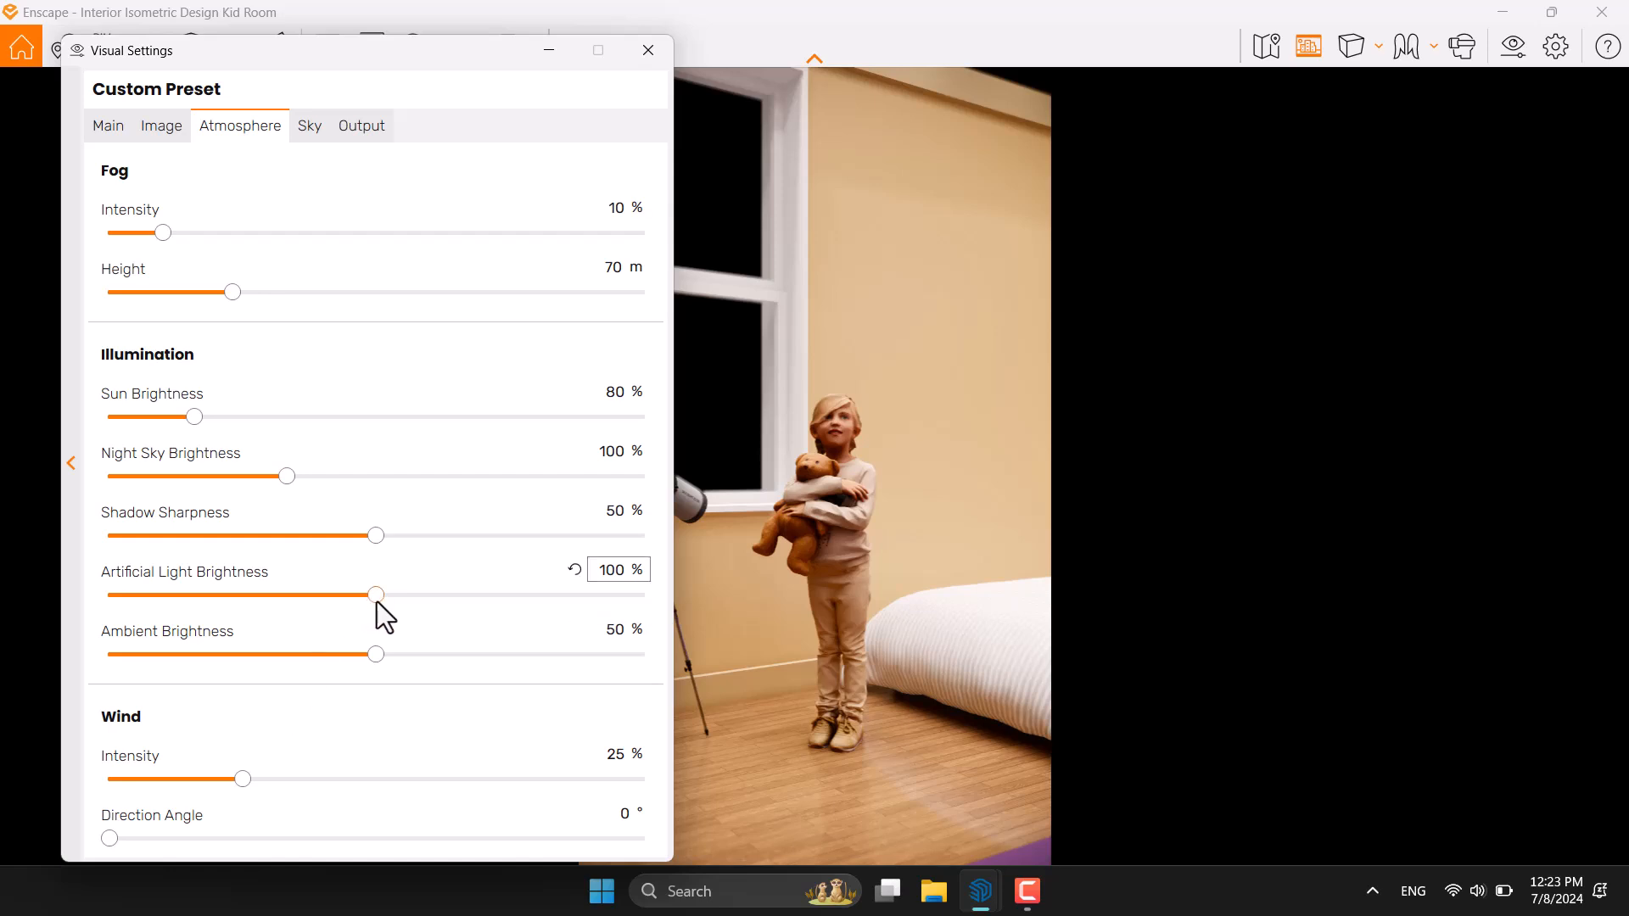
{"action": "left_click_drag", "start_coordinate": [377, 601], "coordinate": [416, 598]}
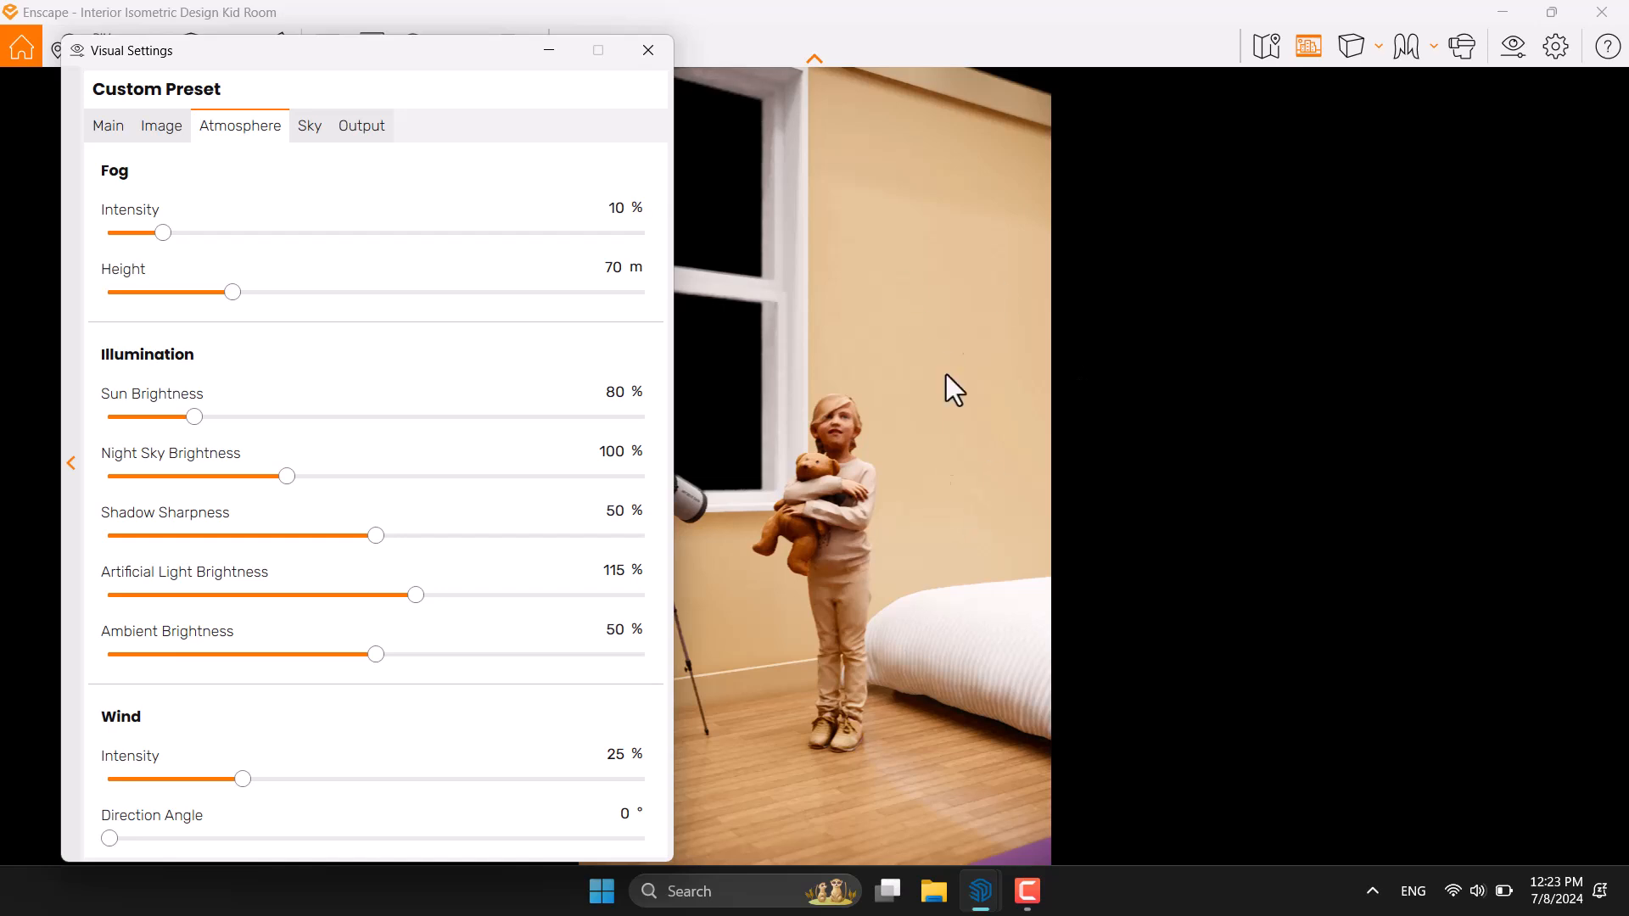
{"action": "double_click", "coordinate": [613, 571]}
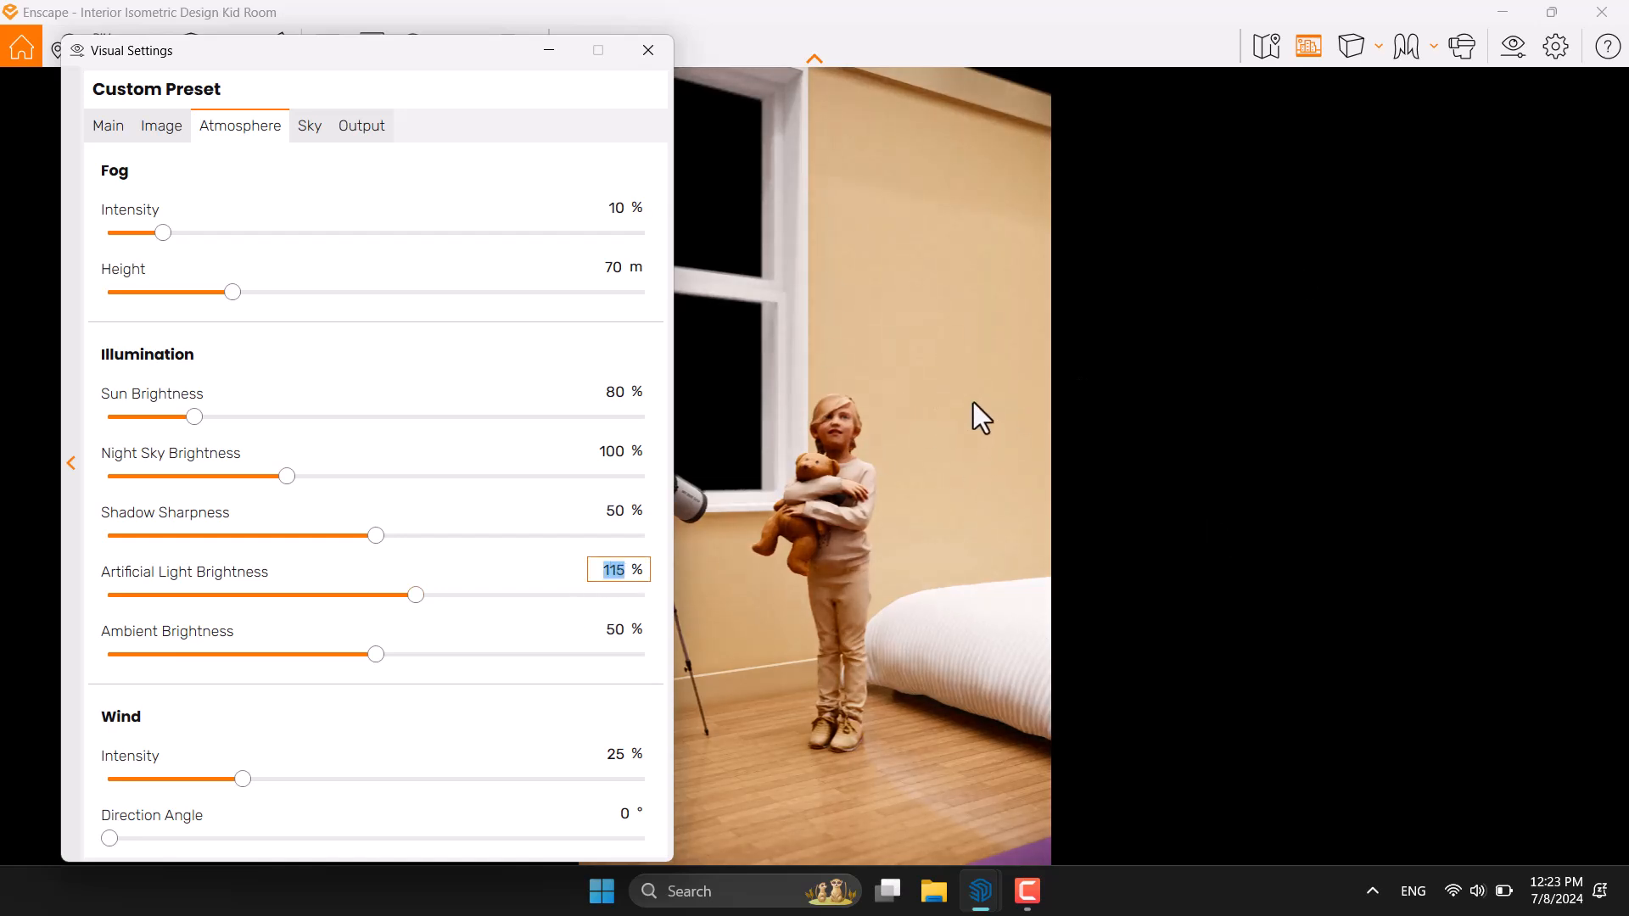
{"action": "type", "text": "116"}
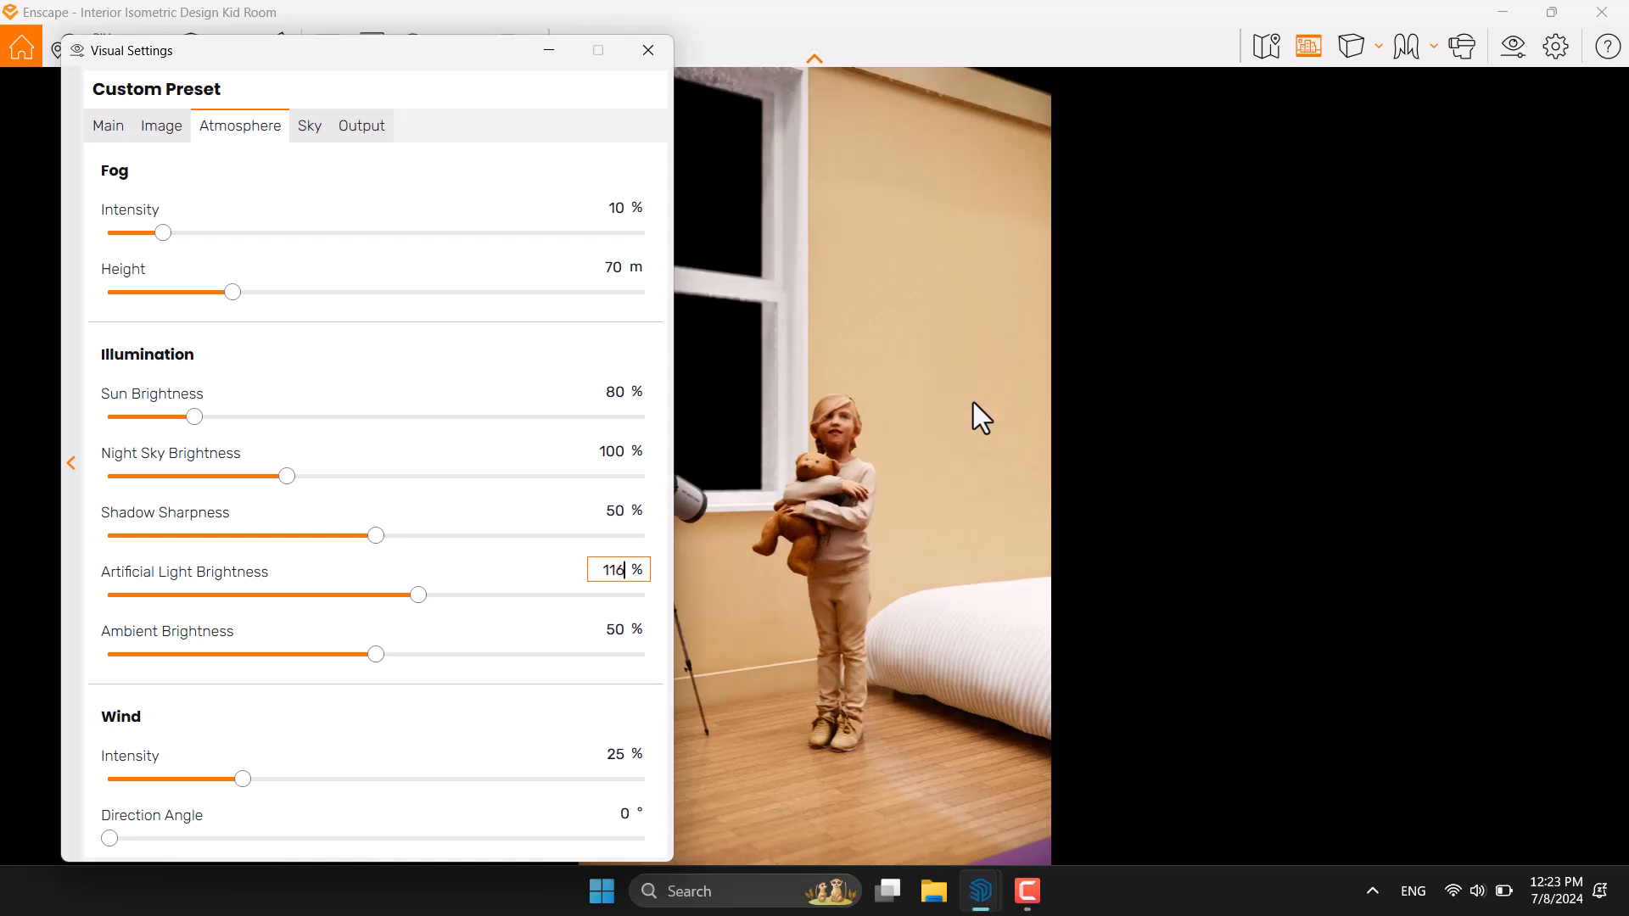
Step: Set the shadow sharpness to 0% and the ambient brightness to 60%, and close the visual settings
{"action": "double_click", "coordinate": [613, 510]}
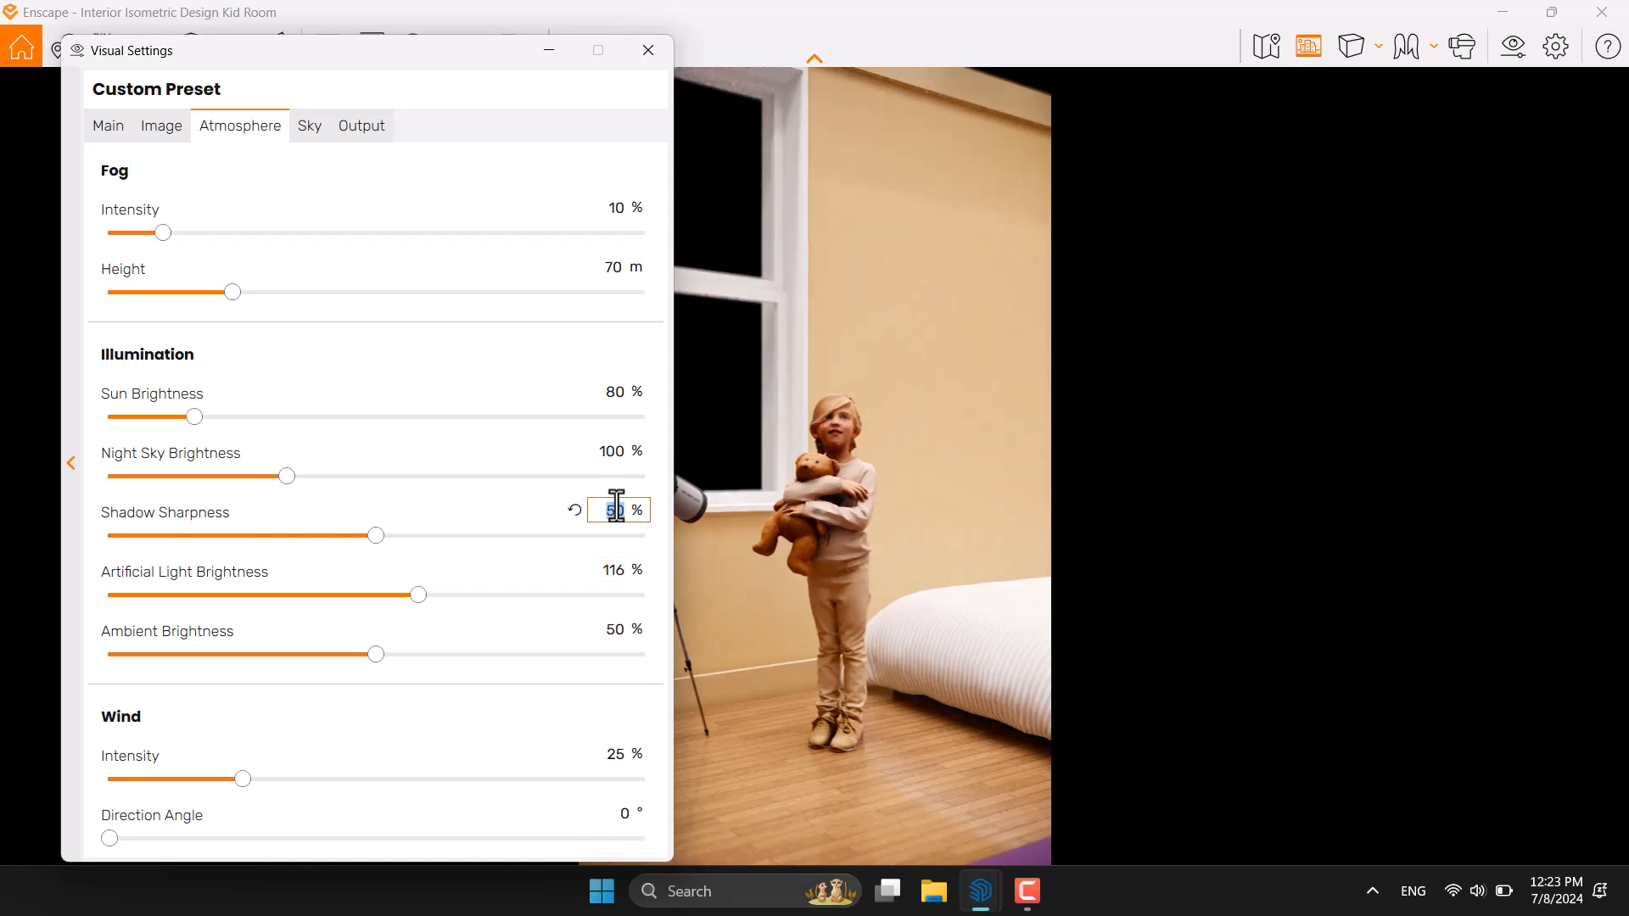
{"action": "type", "text": "0"}
{"action": "double_click", "coordinate": [624, 629]}
{"action": "type", "text": "60"}
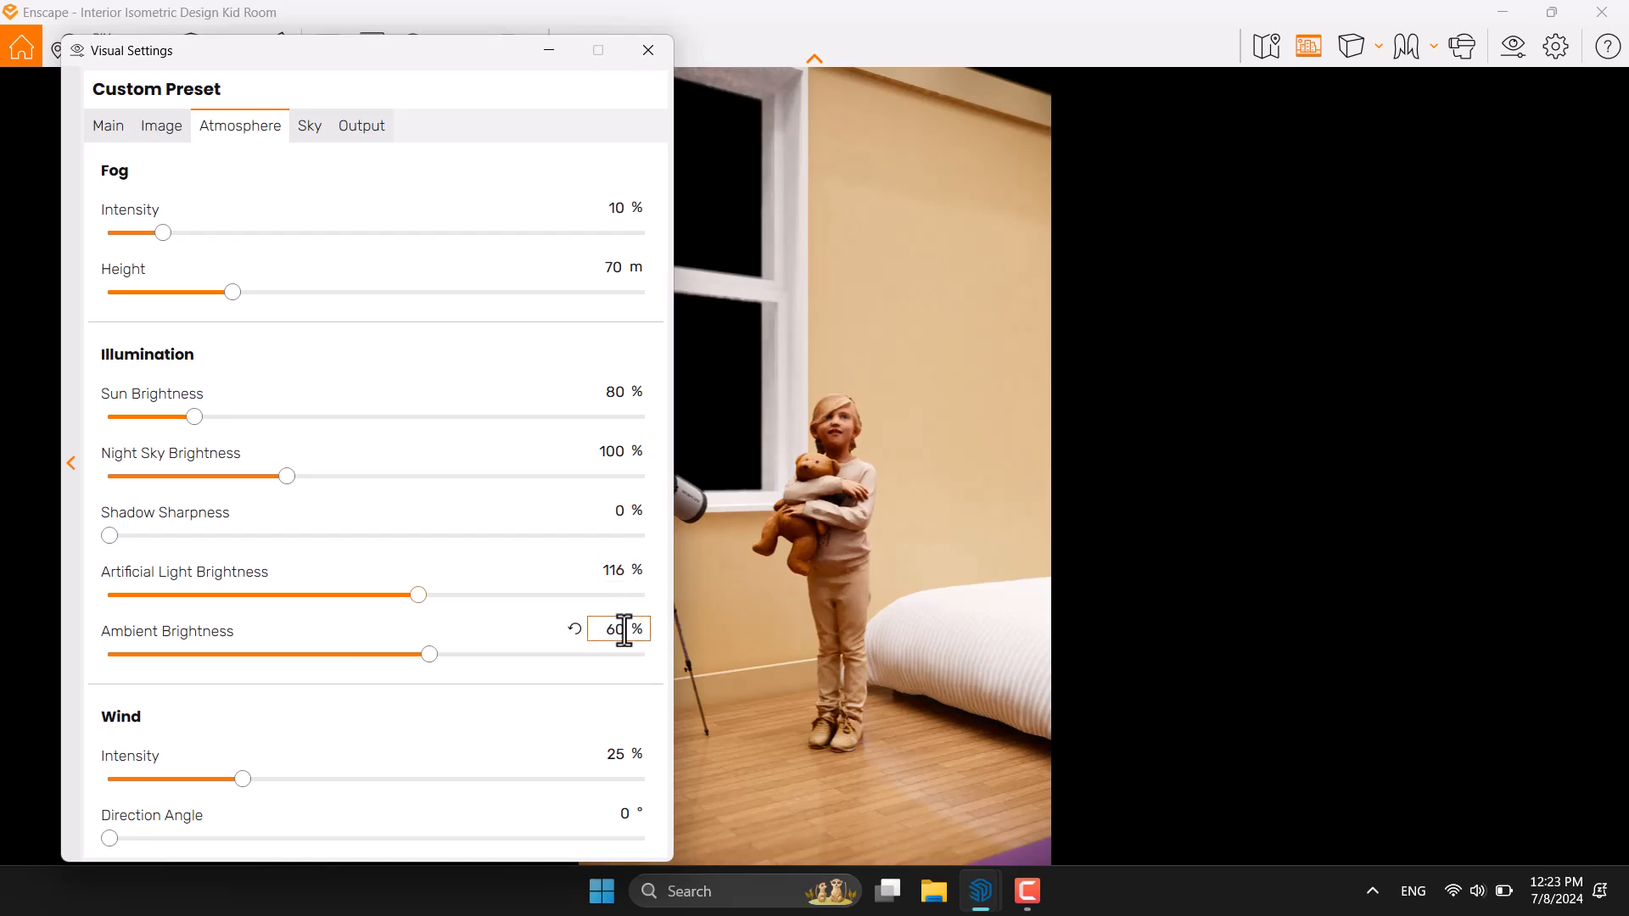
{"action": "left_click", "coordinate": [648, 50]}
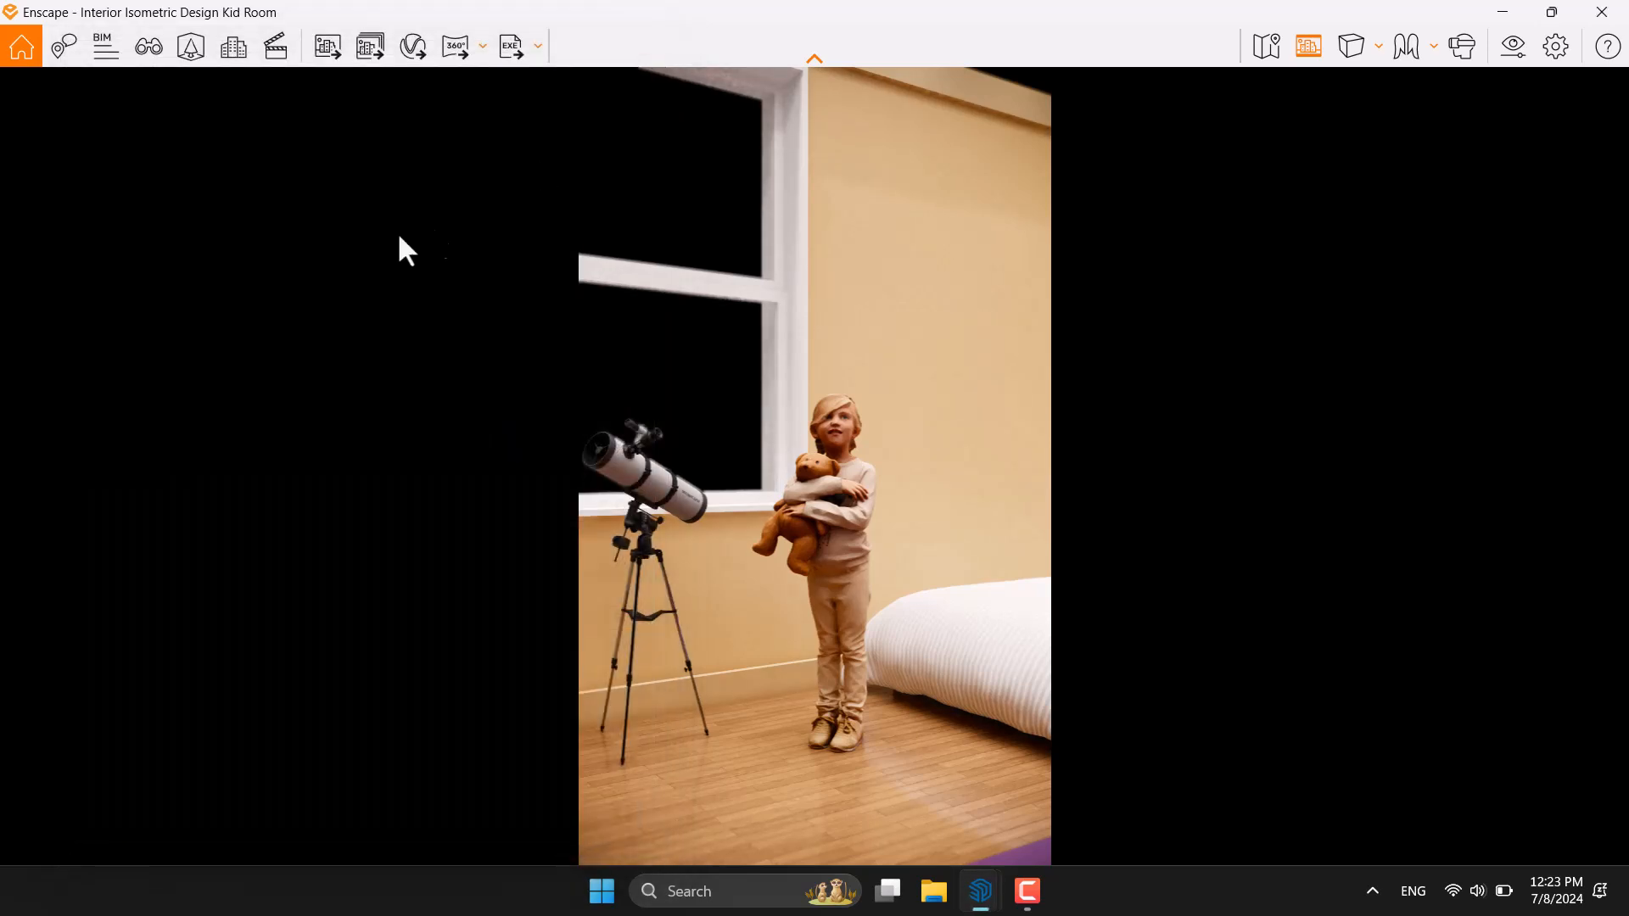
Step: Export a screenshot of the child view to the Desktop
{"action": "left_click", "coordinate": [333, 60]}
{"action": "left_click", "coordinate": [189, 84]}
{"action": "left_click", "coordinate": [204, 114]}
{"action": "left_click", "coordinate": [636, 499]}
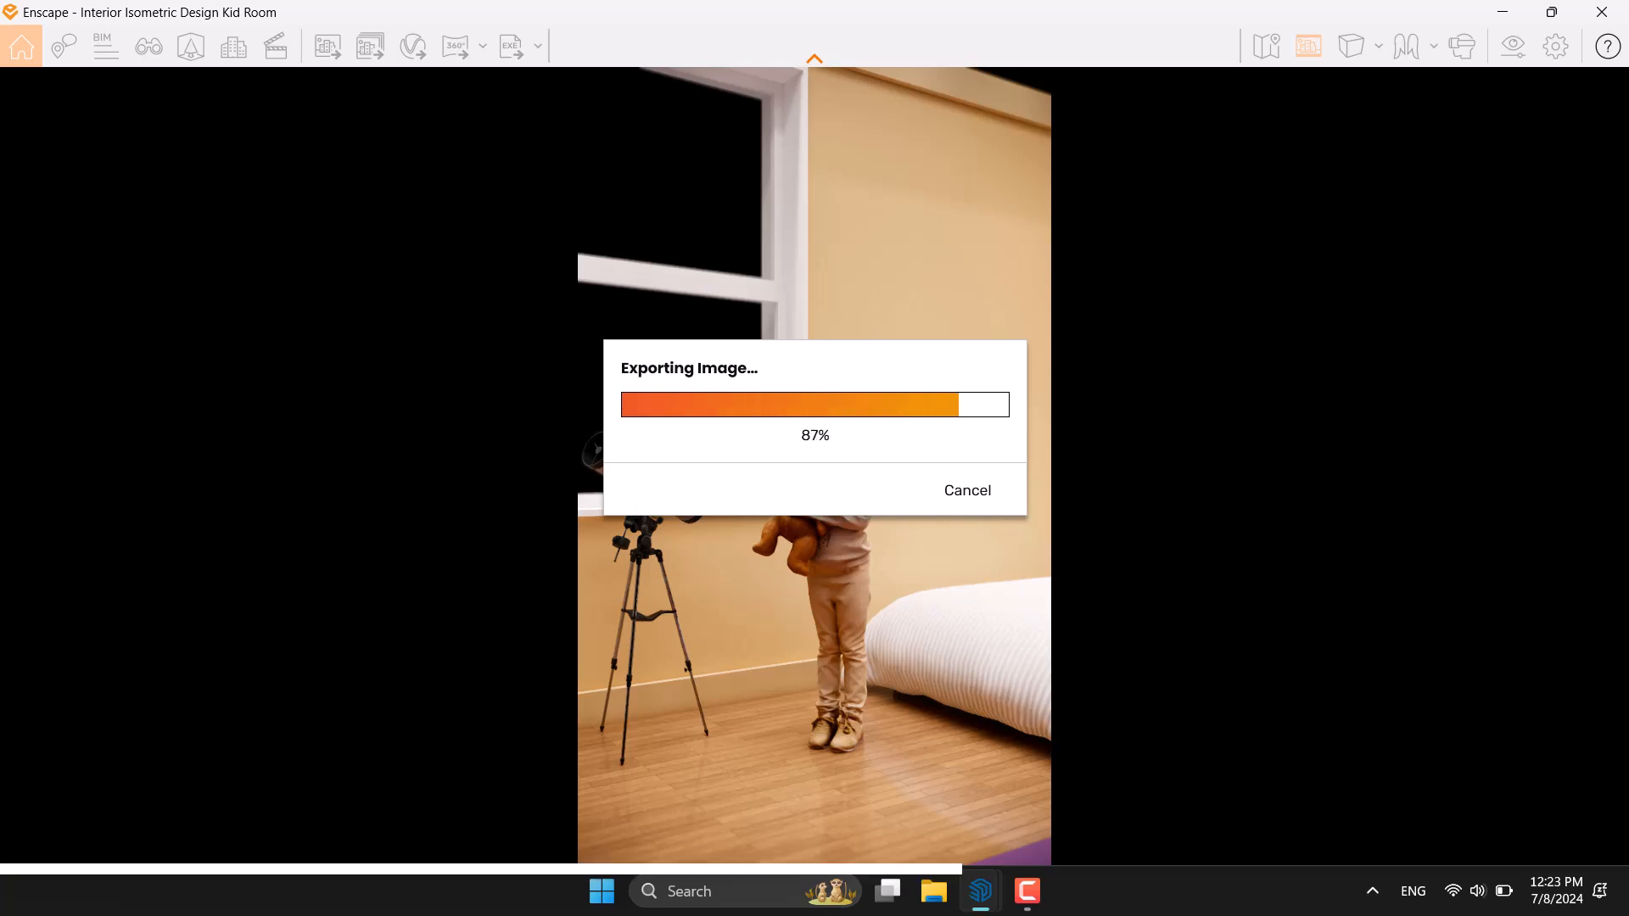
Step: Switch to the saved view Enscape scene 2 and close the view management
{"action": "key", "text": "f"}
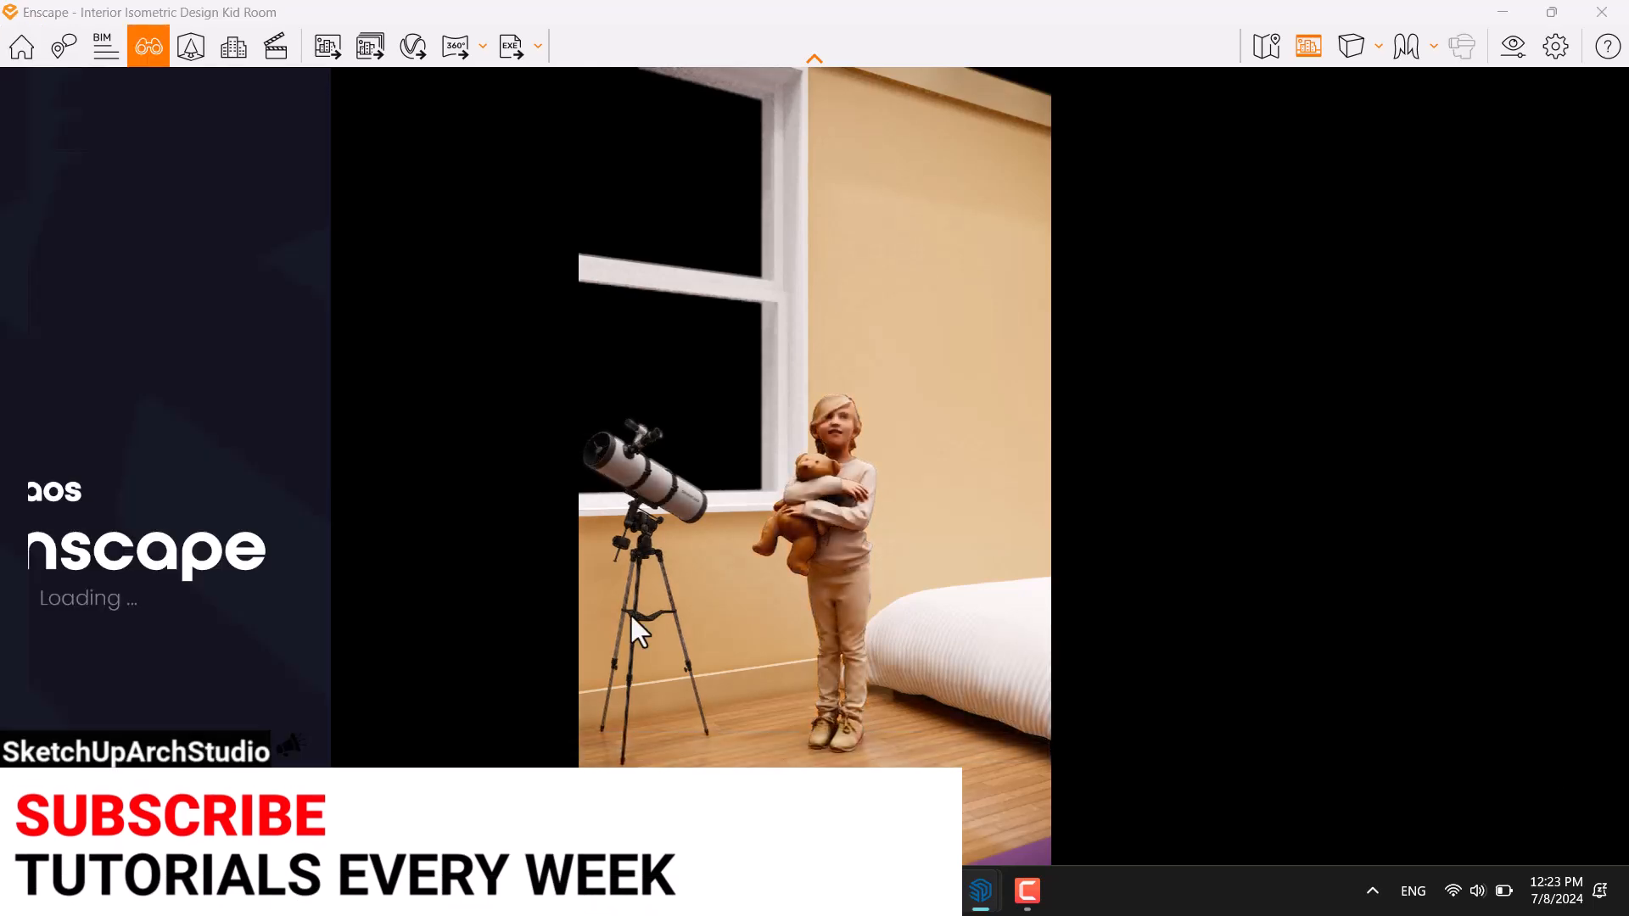
{"action": "left_click", "coordinate": [154, 340]}
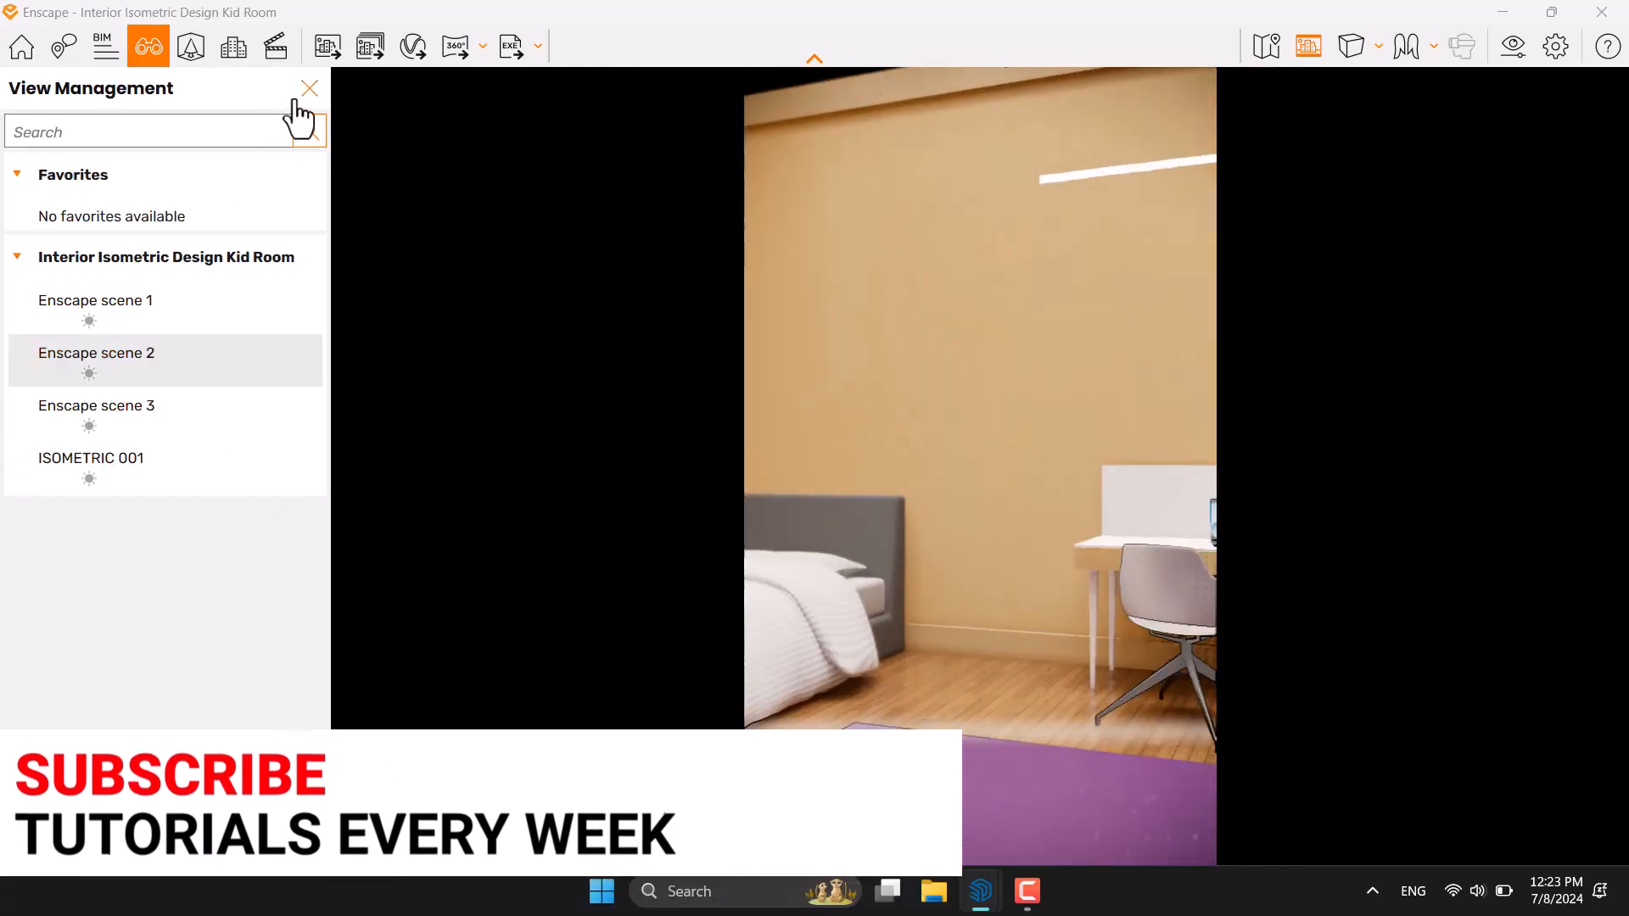
{"action": "left_click", "coordinate": [309, 89]}
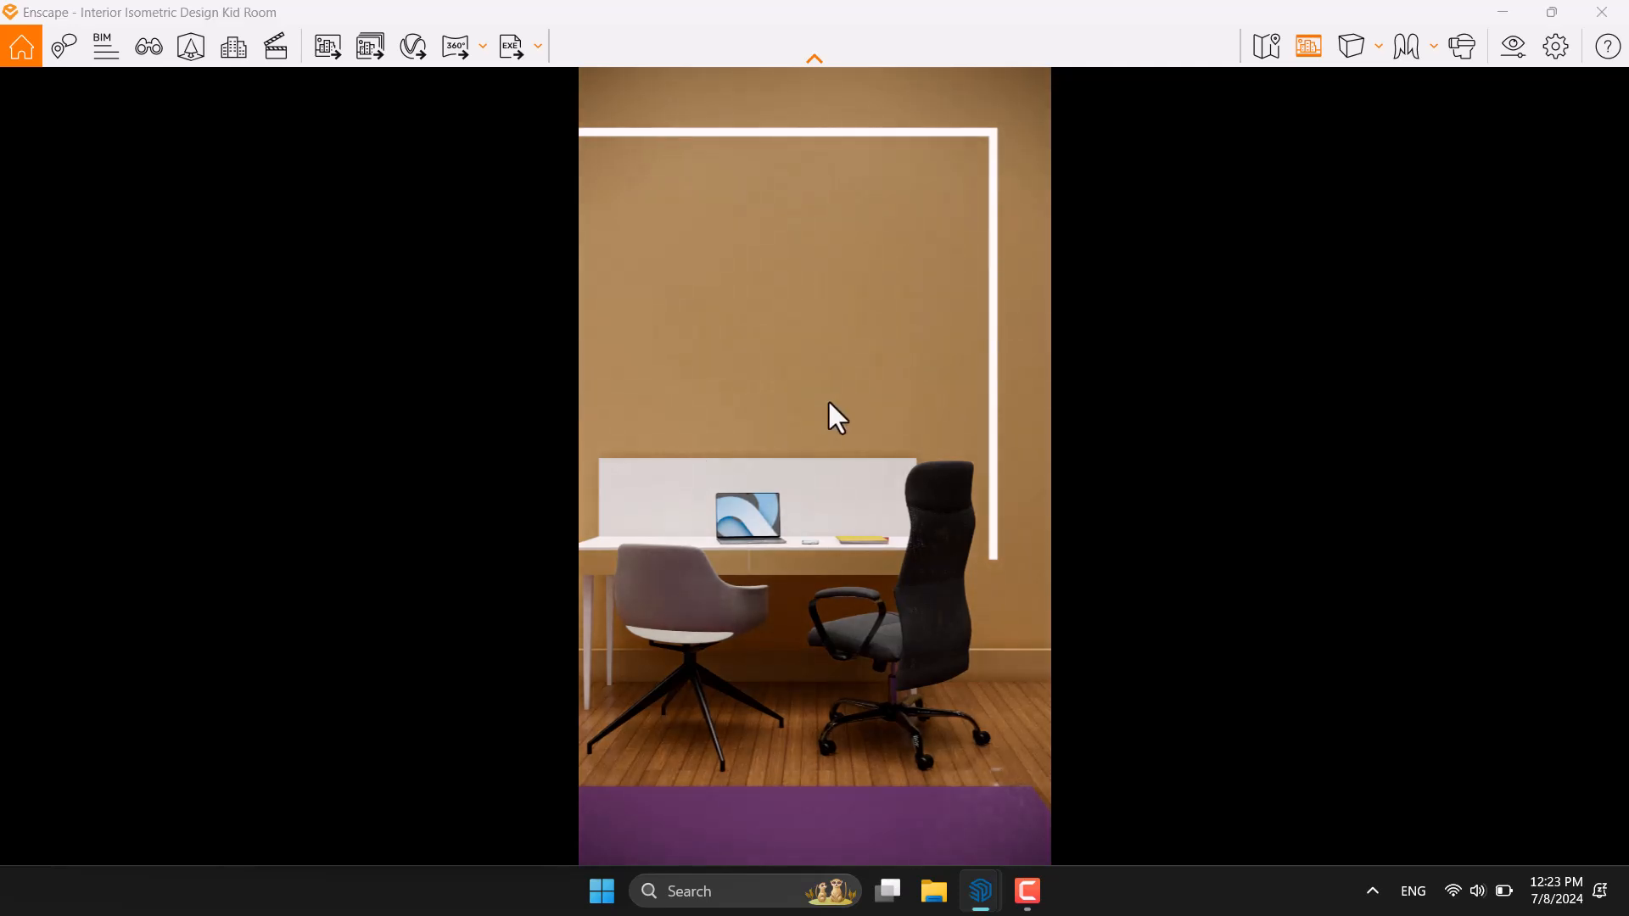
Step: Set the camera's horizontal field of view to 32° for the desk view
{"action": "left_click", "coordinate": [1524, 45]}
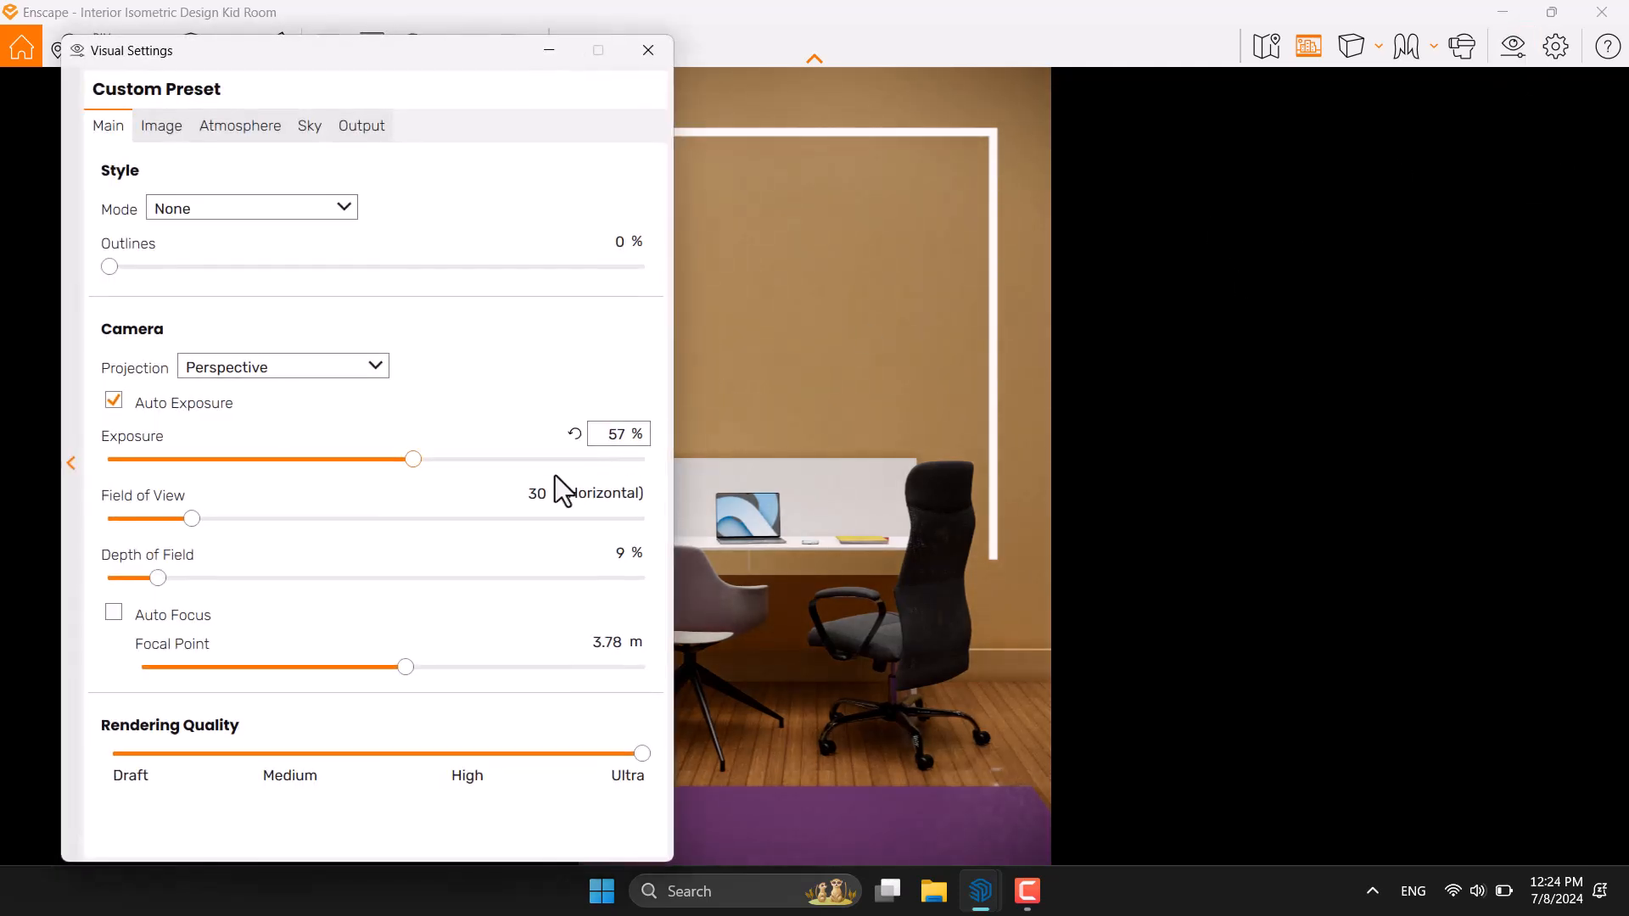
{"action": "left_click_drag", "start_coordinate": [194, 523], "coordinate": [205, 523]}
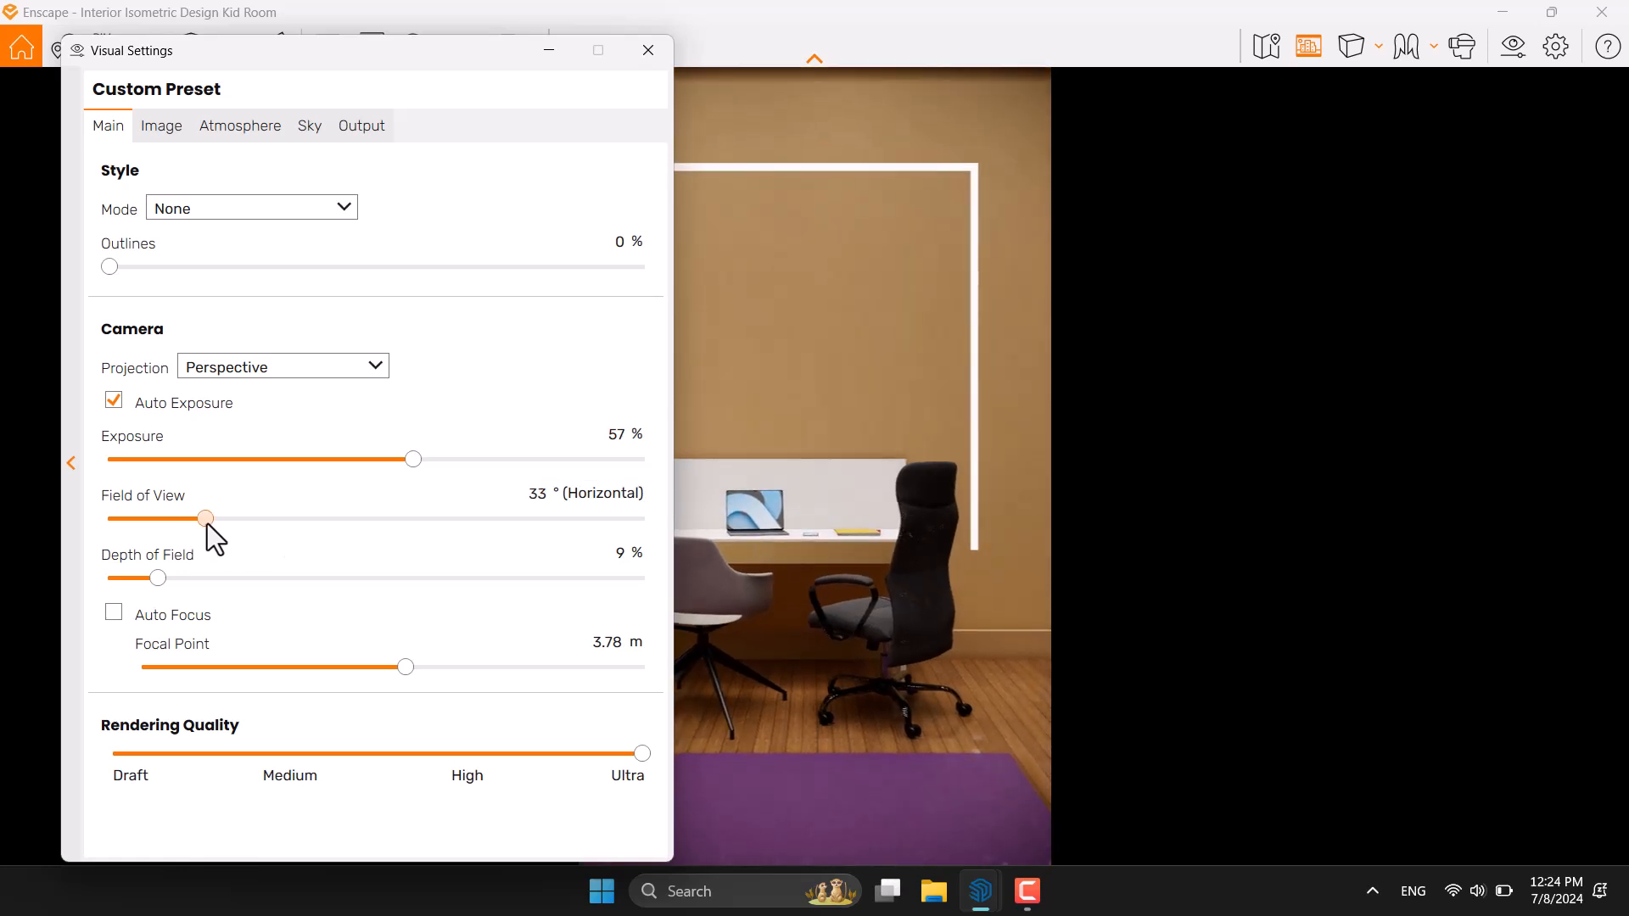
{"action": "left_click_drag", "start_coordinate": [322, 66], "coordinate": [188, 81]}
{"action": "left_click", "coordinate": [418, 507]}
{"action": "type", "text": "32"}
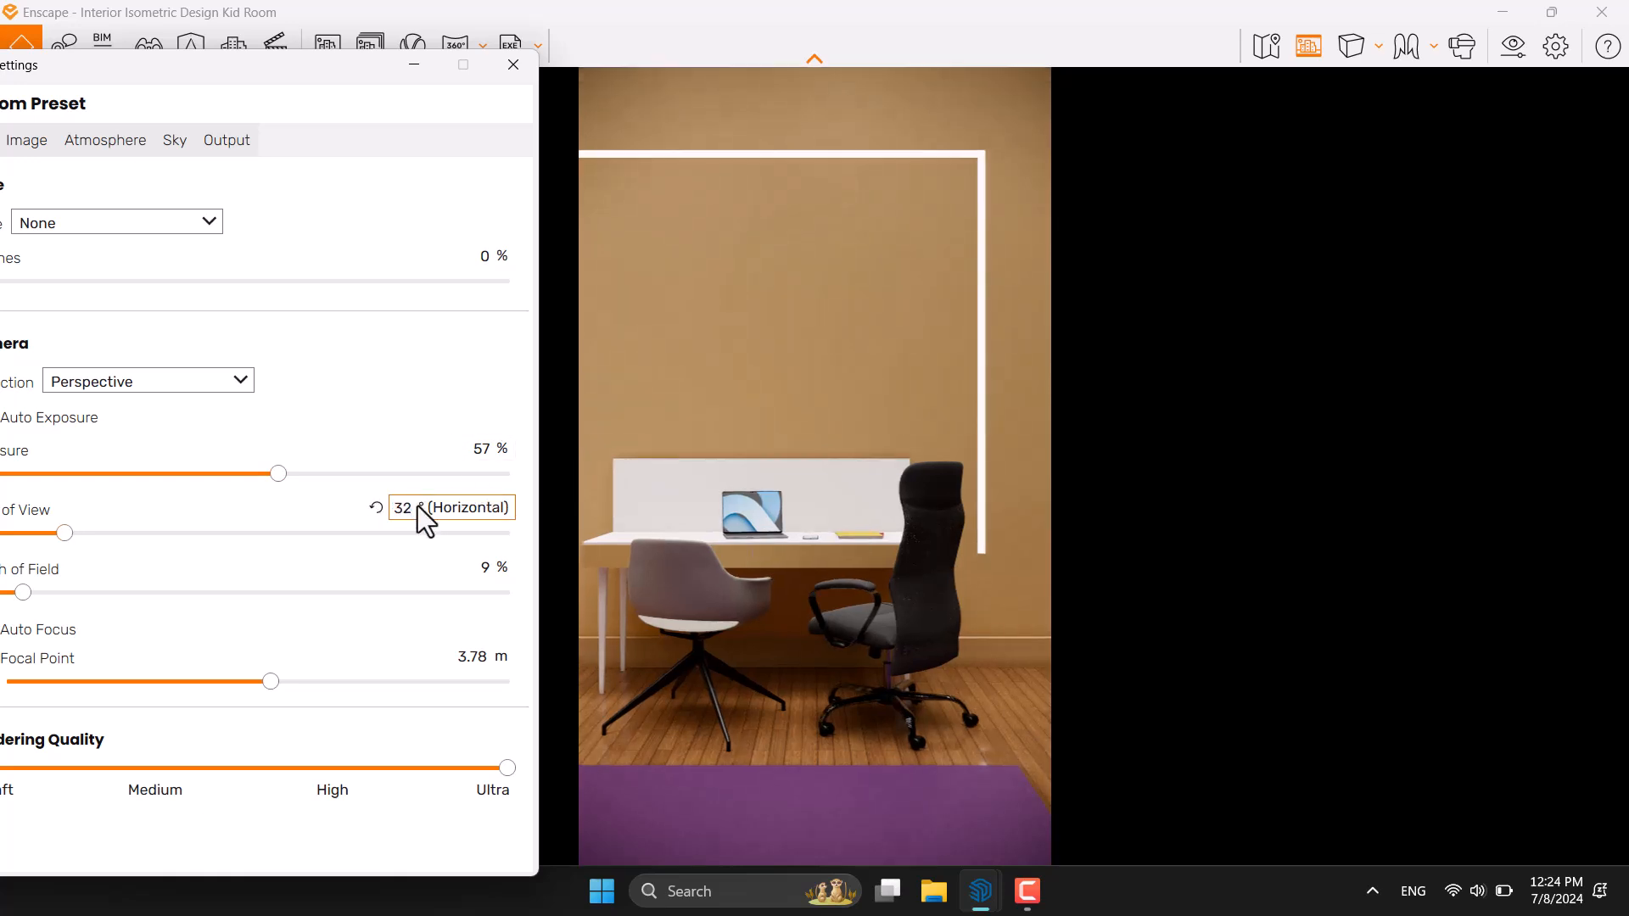
{"action": "key", "text": "Return"}
{"action": "left_click_drag", "start_coordinate": [359, 72], "coordinate": [466, 65]}
{"action": "left_click", "coordinate": [584, 441]}
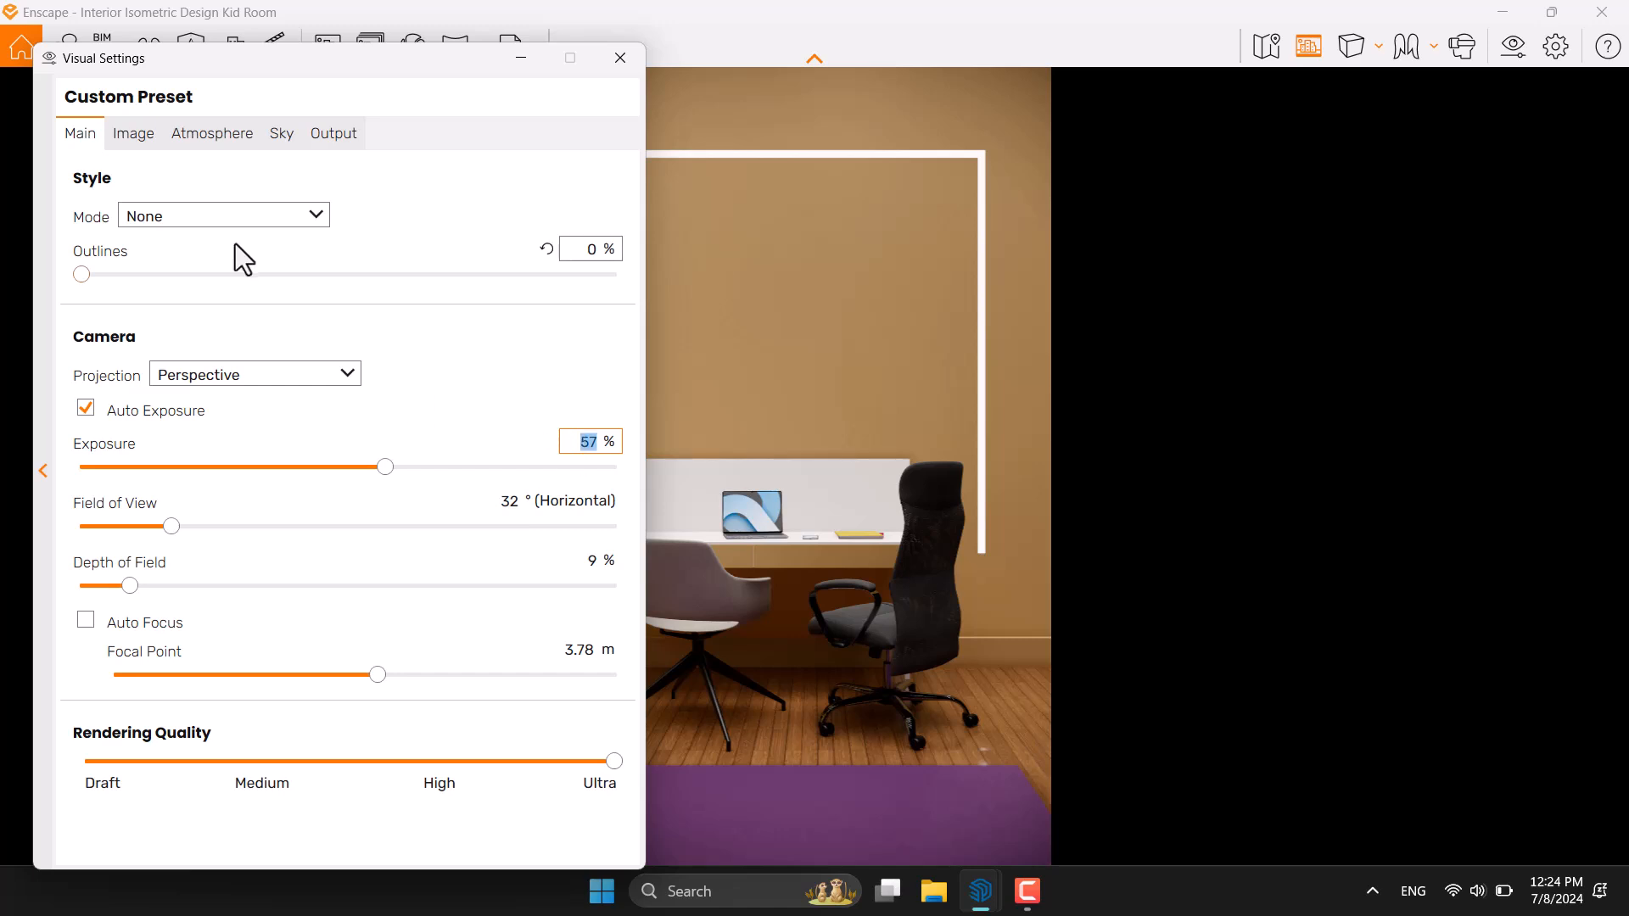
Step: Set the artificial light brightness to 136% and the wind intensity to 0%
{"action": "left_click", "coordinate": [221, 135]}
{"action": "left_click", "coordinate": [588, 578]}
{"action": "type", "text": "136"}
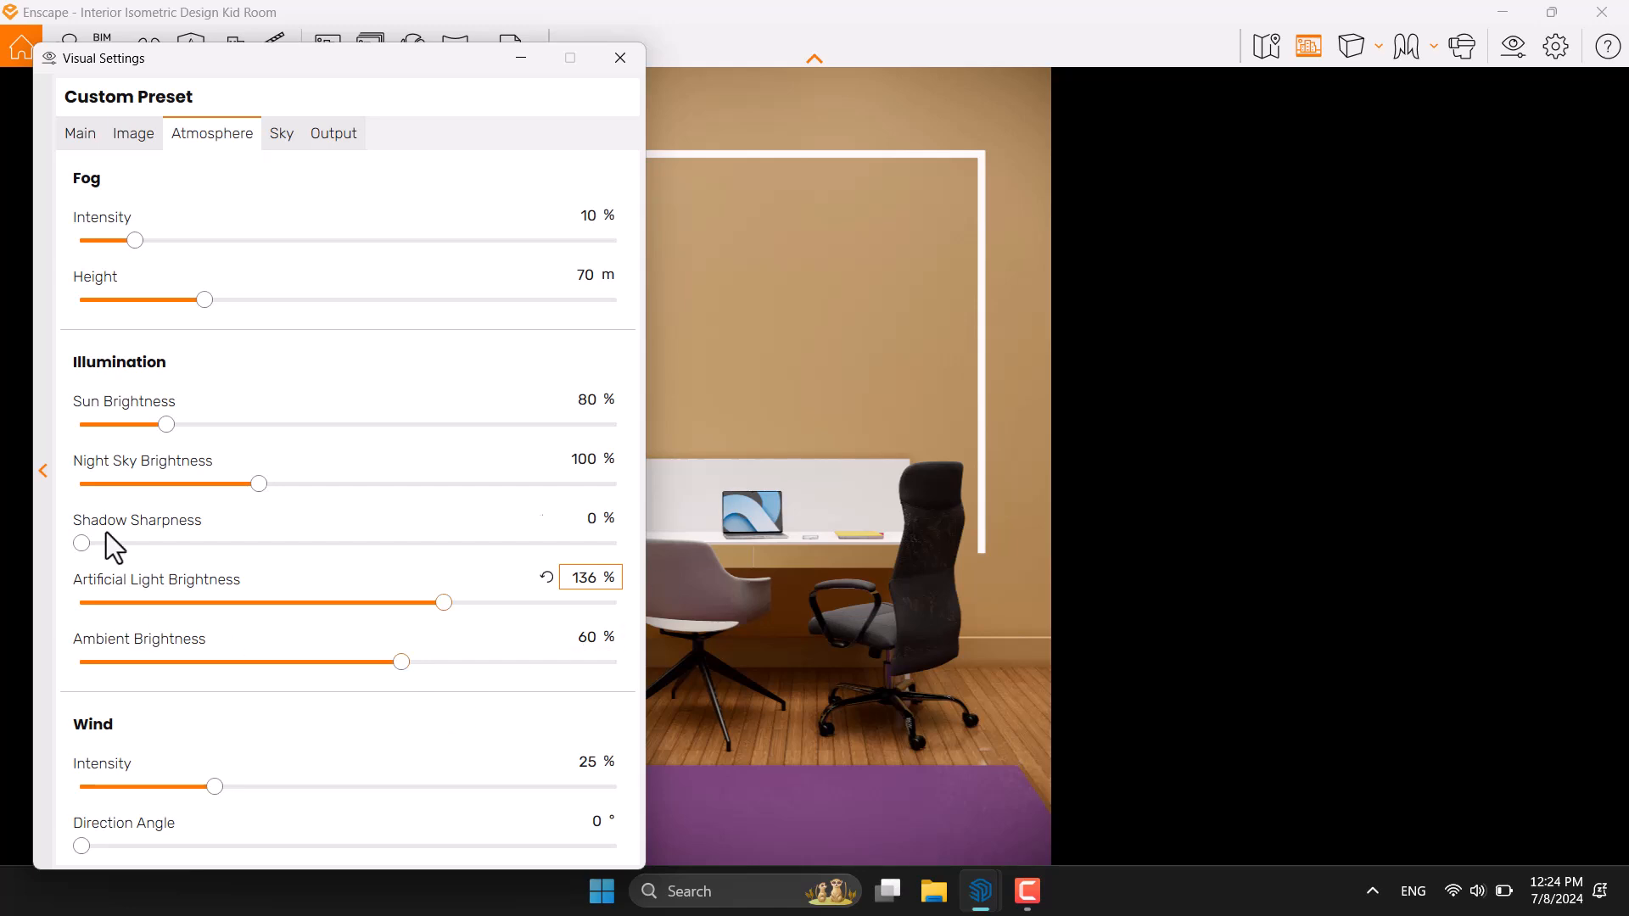
{"action": "double_click", "coordinate": [594, 762]}
{"action": "type", "text": "0"}
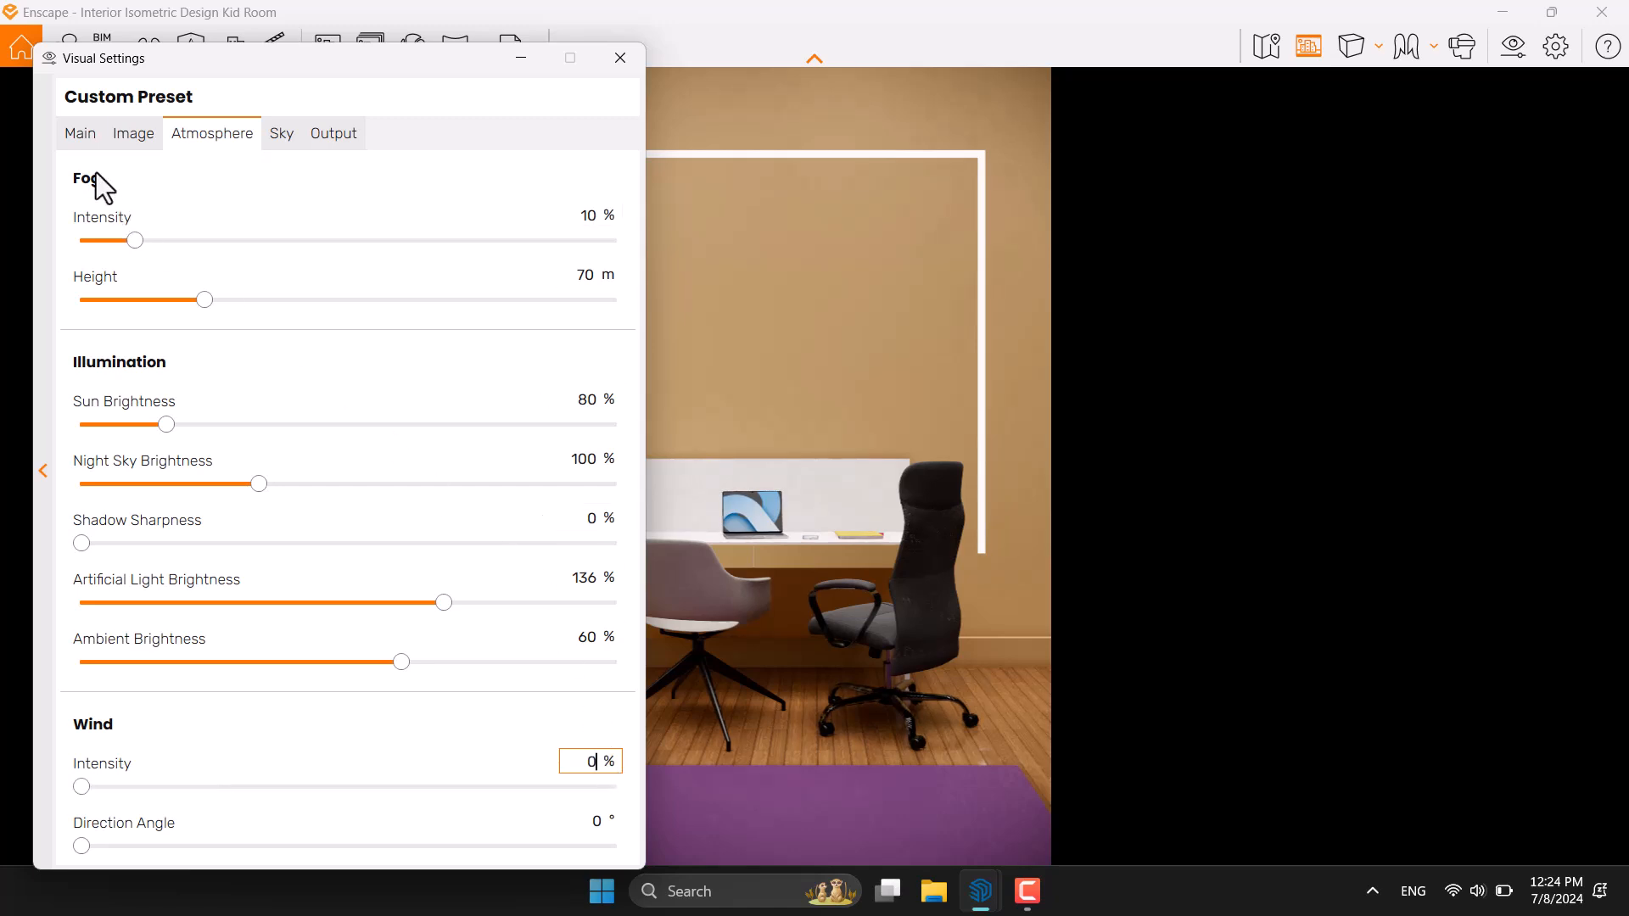
Step: Try the White and Polystyrol style modes on the desk view and return the mode to None
{"action": "left_click", "coordinate": [78, 136]}
{"action": "left_click", "coordinate": [190, 217]}
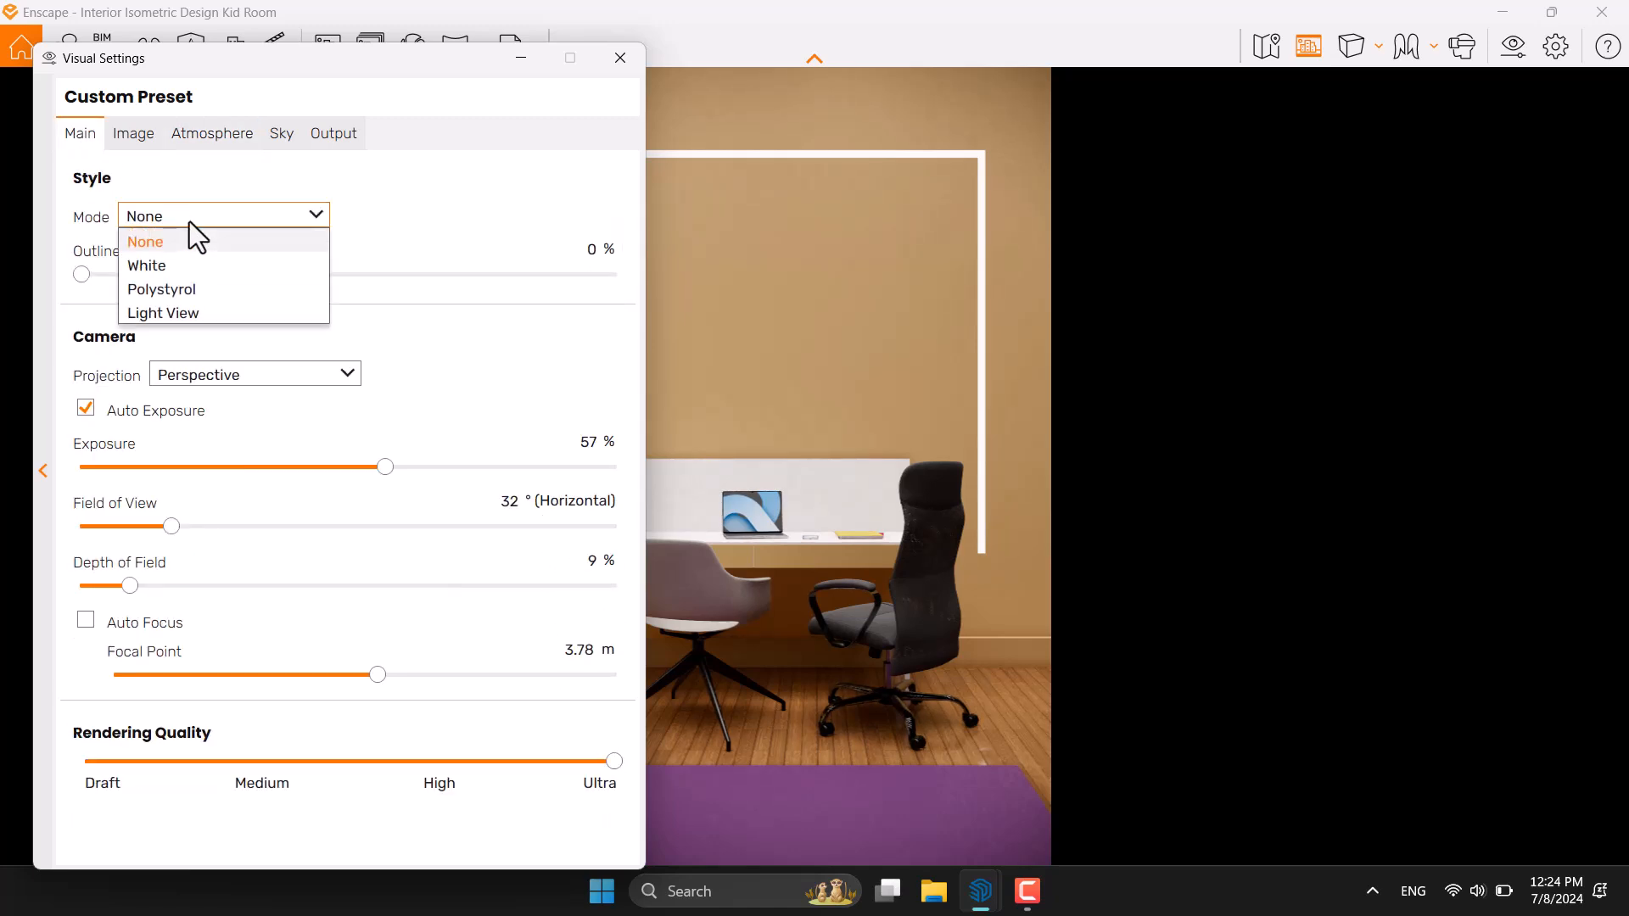
{"action": "left_click", "coordinate": [190, 270]}
{"action": "left_click", "coordinate": [240, 217]}
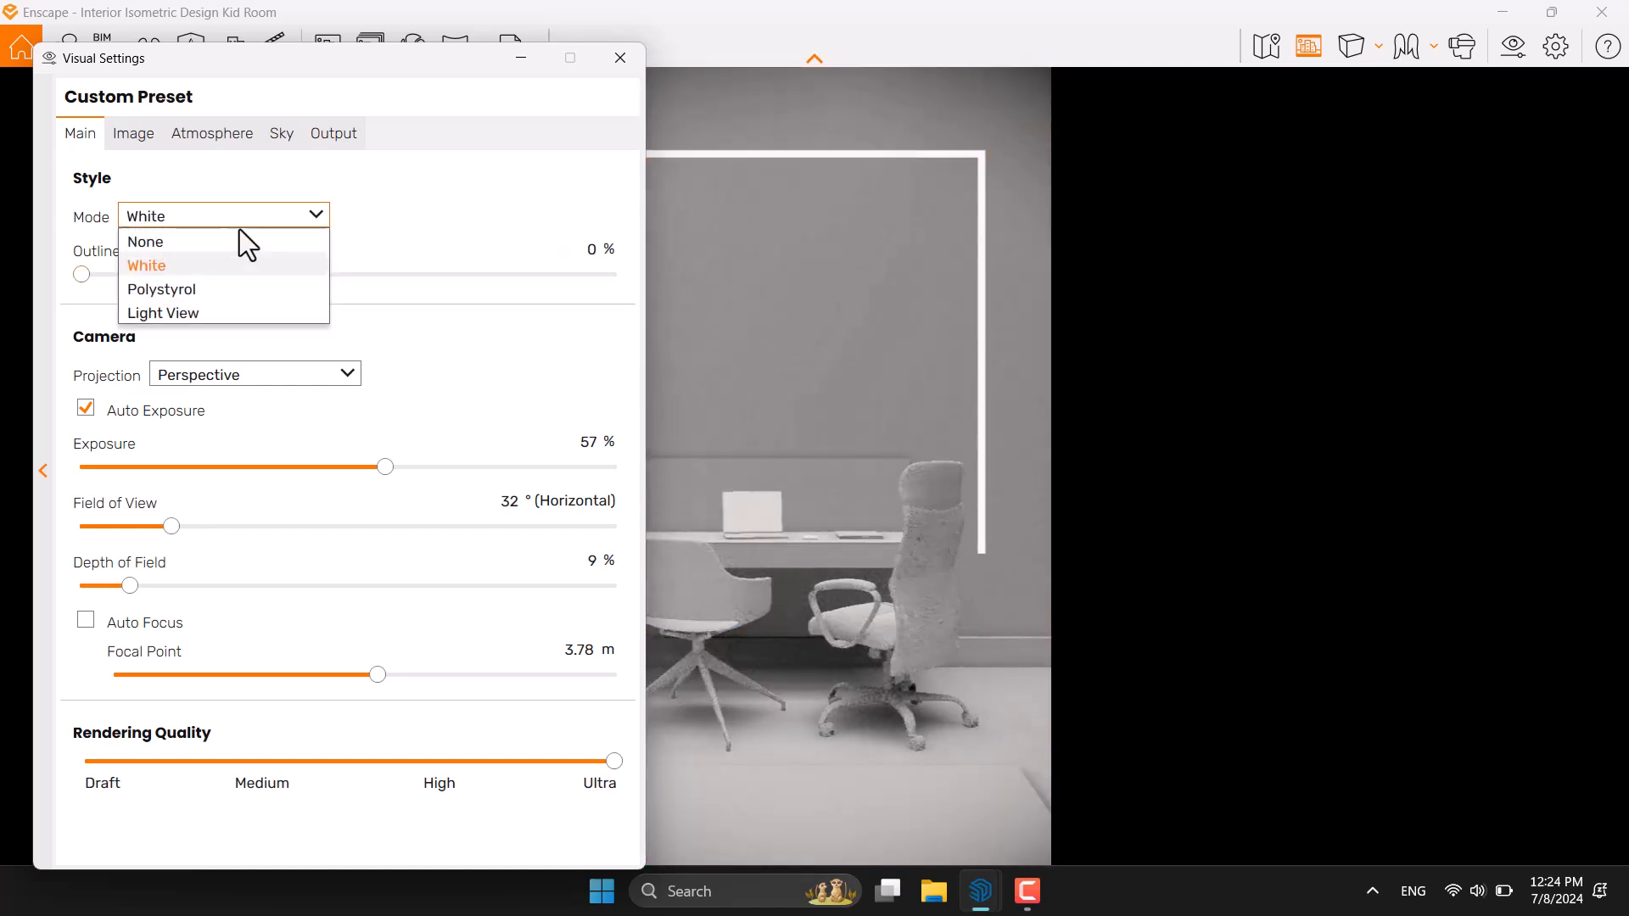
{"action": "left_click", "coordinate": [214, 288]}
{"action": "left_click", "coordinate": [187, 217]}
{"action": "left_click", "coordinate": [178, 241]}
Step: Set the outlines to 8% and the camera's focal point to 4.26 m
{"action": "left_click", "coordinate": [592, 248]}
{"action": "type", "text": "8"}
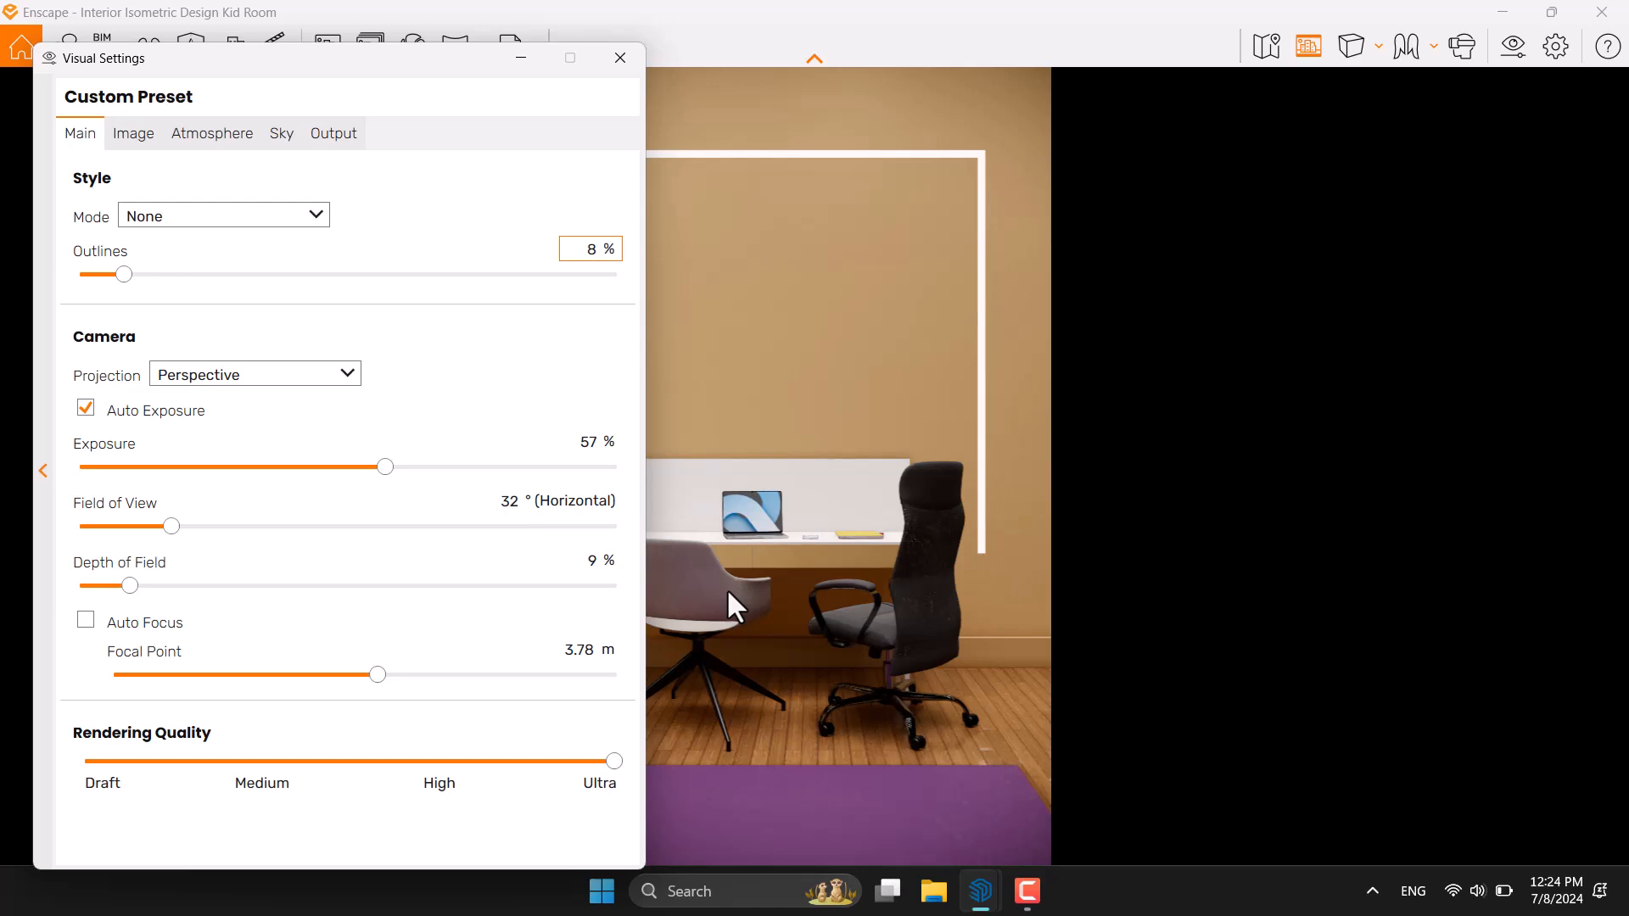
{"action": "mouse_move", "coordinate": [385, 674]}
{"action": "left_mouse_down"}
{"action": "mouse_move", "coordinate": [360, 668]}
{"action": "mouse_move", "coordinate": [394, 664]}
{"action": "left_mouse_up"}
{"action": "left_click", "coordinate": [575, 651]}
{"action": "type", "text": "4.26"}
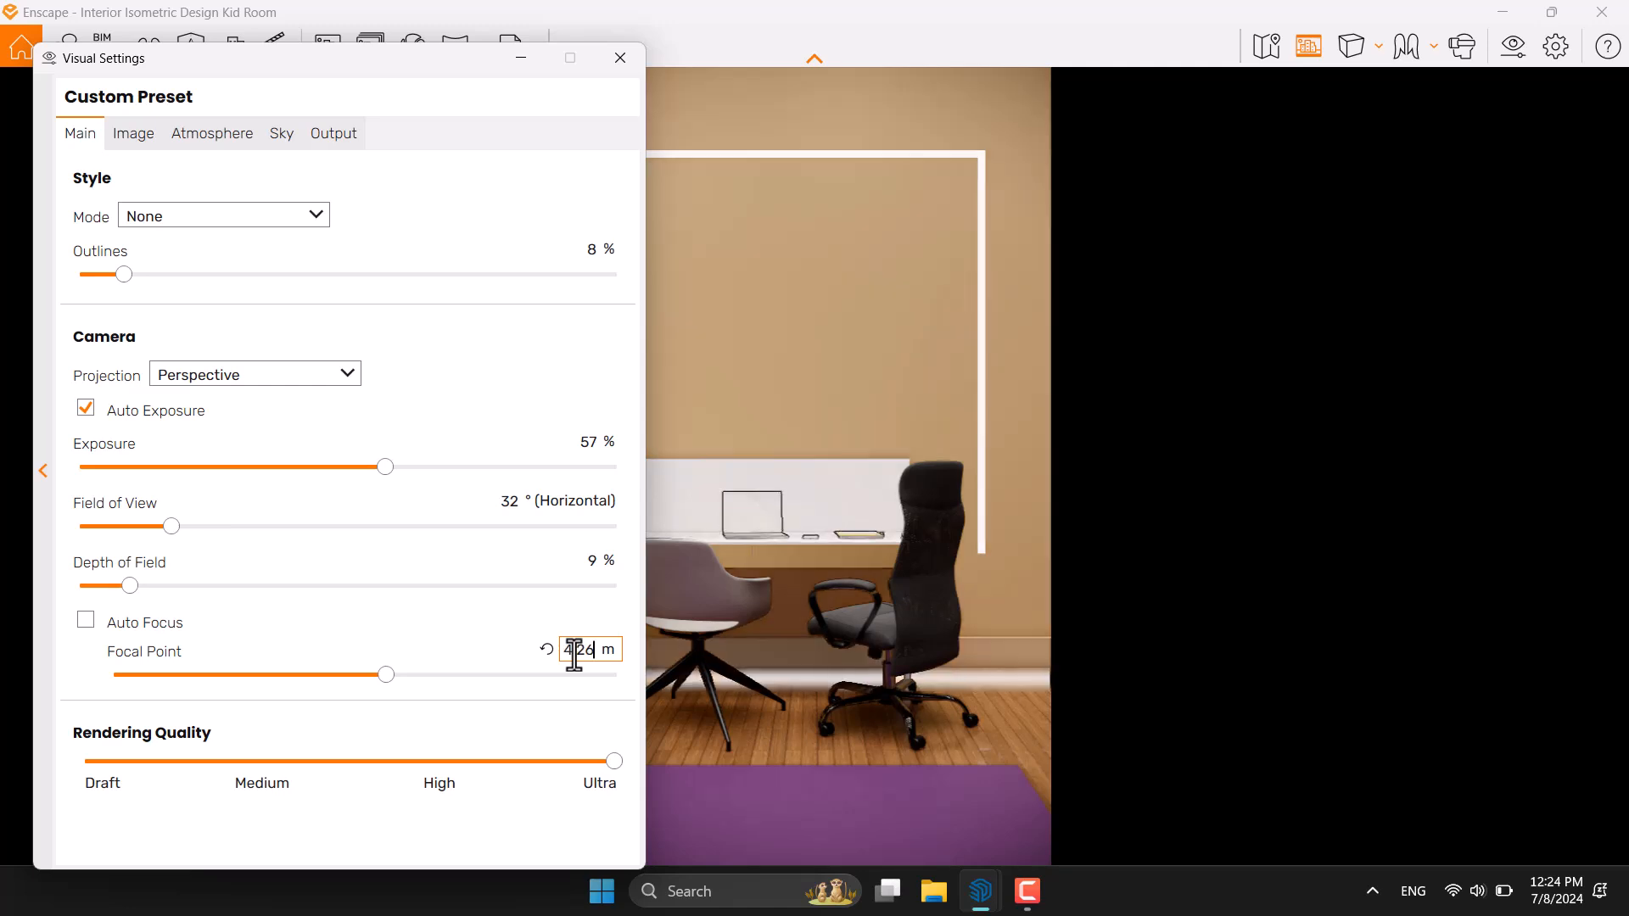
Step: Set the depth of field to 11% and export a PNG screenshot of the two-chair desk view to the Desktop
{"action": "left_click", "coordinate": [610, 562]}
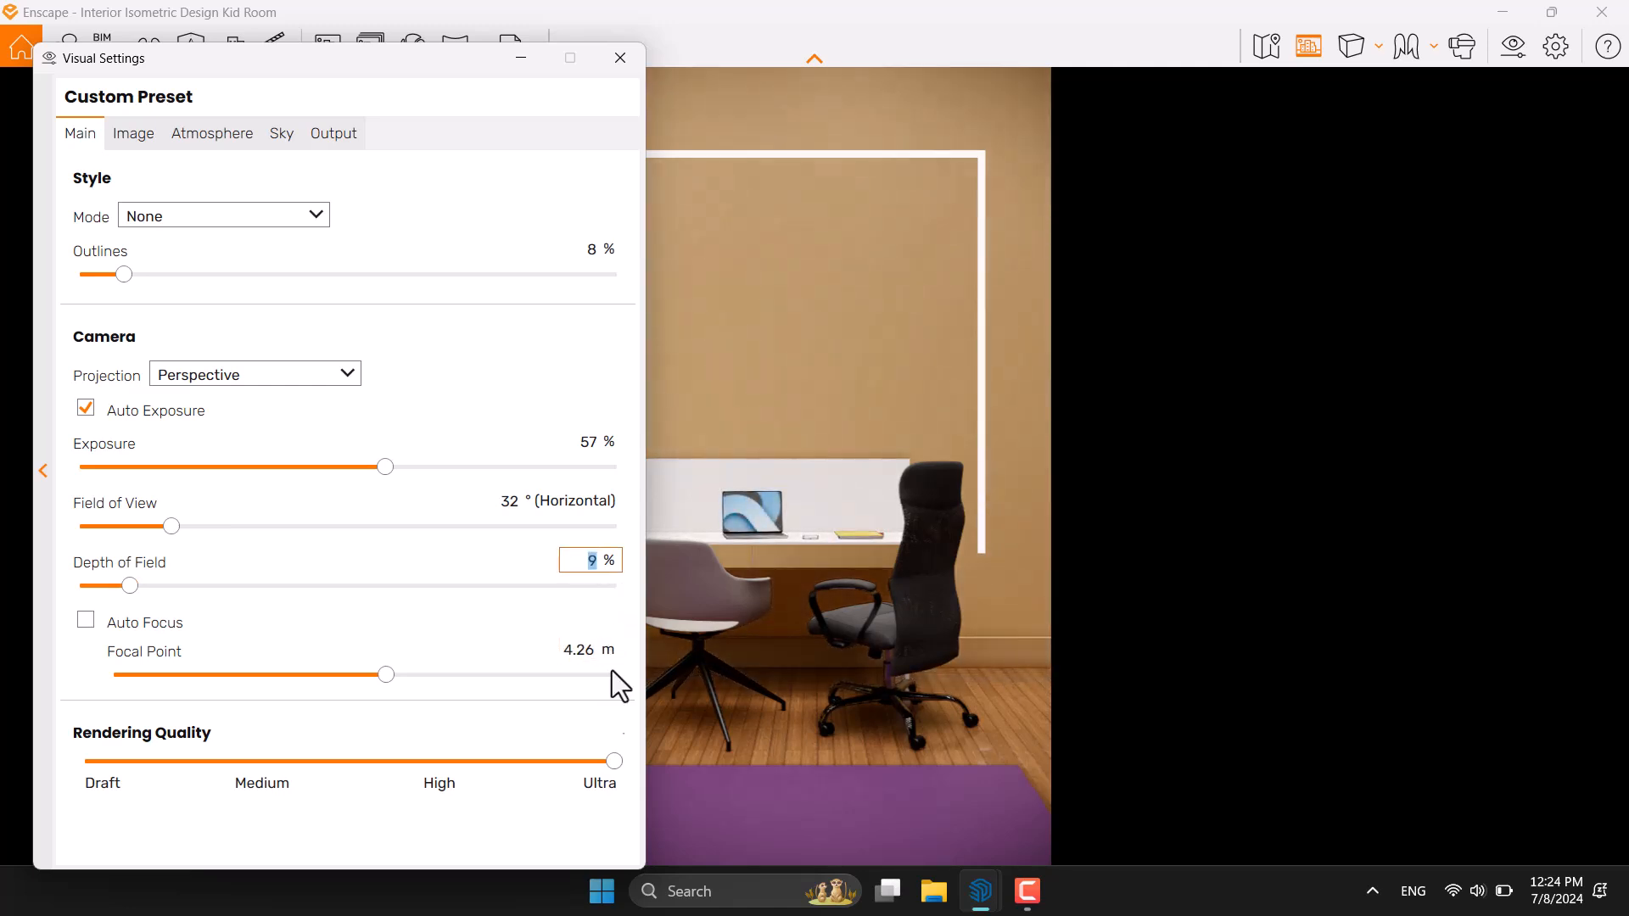
{"action": "type", "text": "11"}
{"action": "left_click", "coordinate": [620, 57]}
{"action": "left_click", "coordinate": [327, 51]}
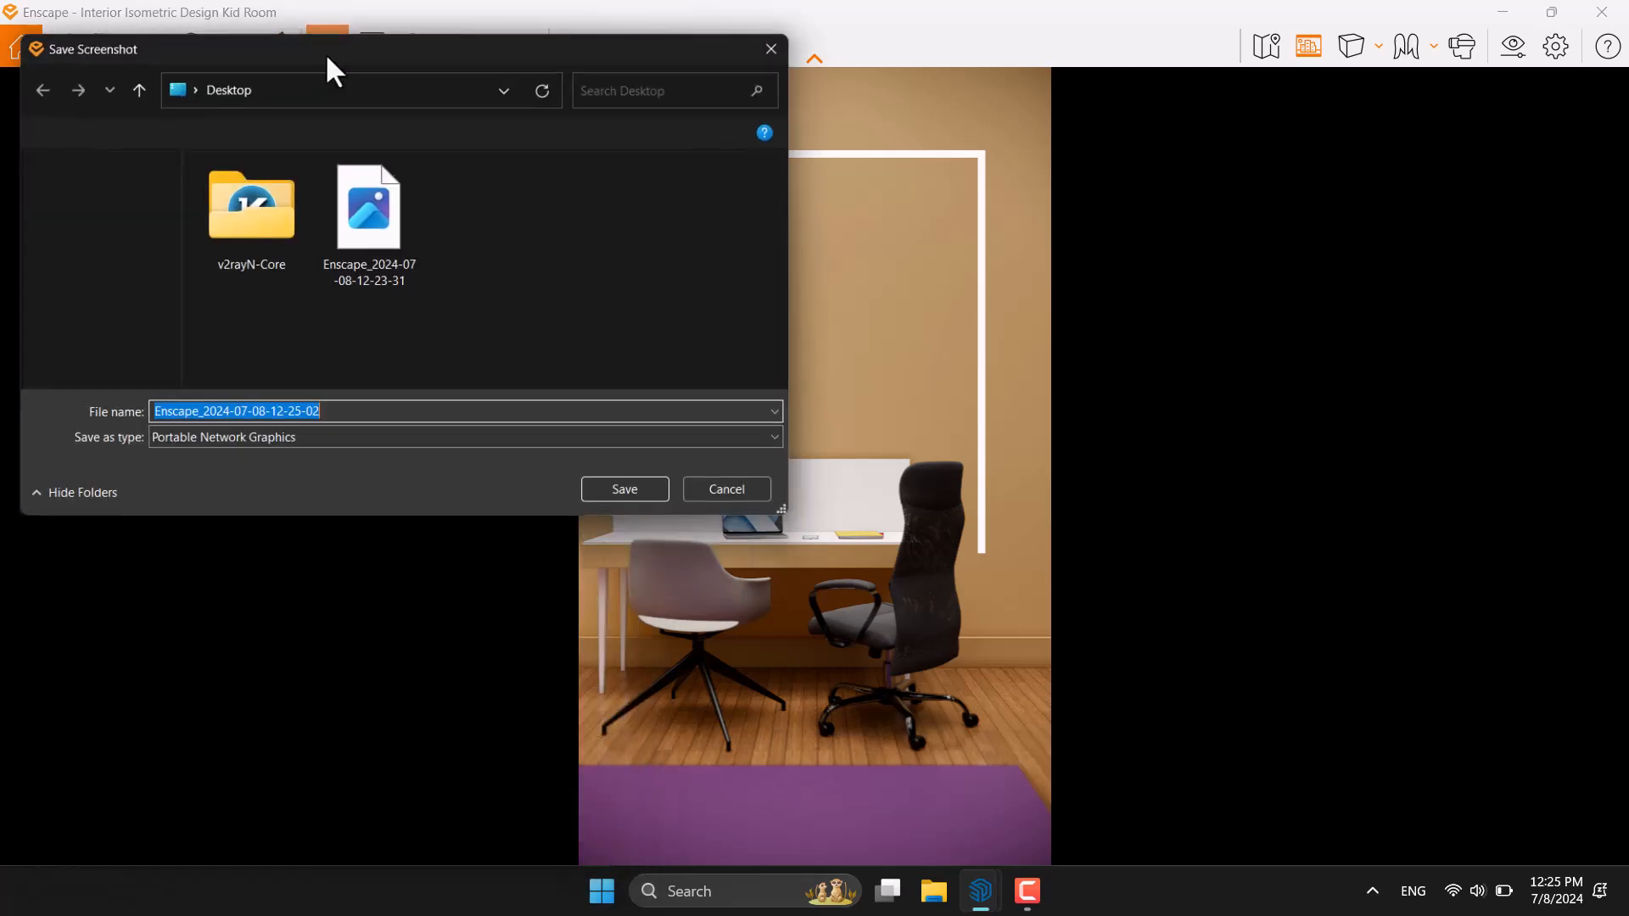
{"action": "left_click", "coordinate": [661, 508]}
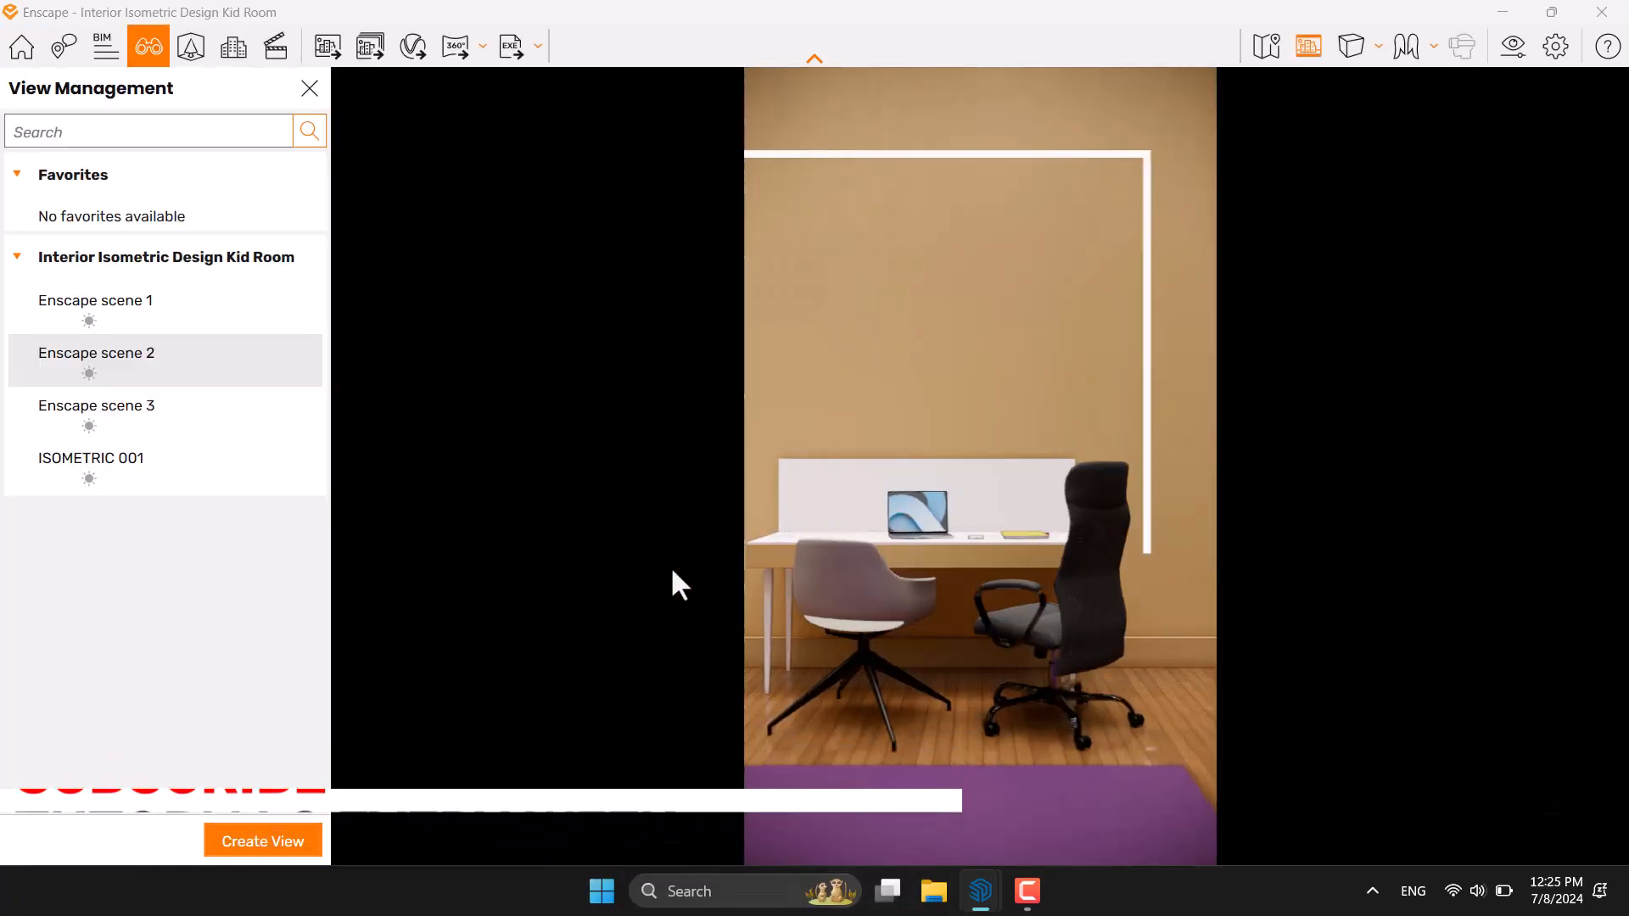
Step: Switch to the saved view Enscape scene 3 and set its focal point to 2.19 m
{"action": "left_click", "coordinate": [168, 434]}
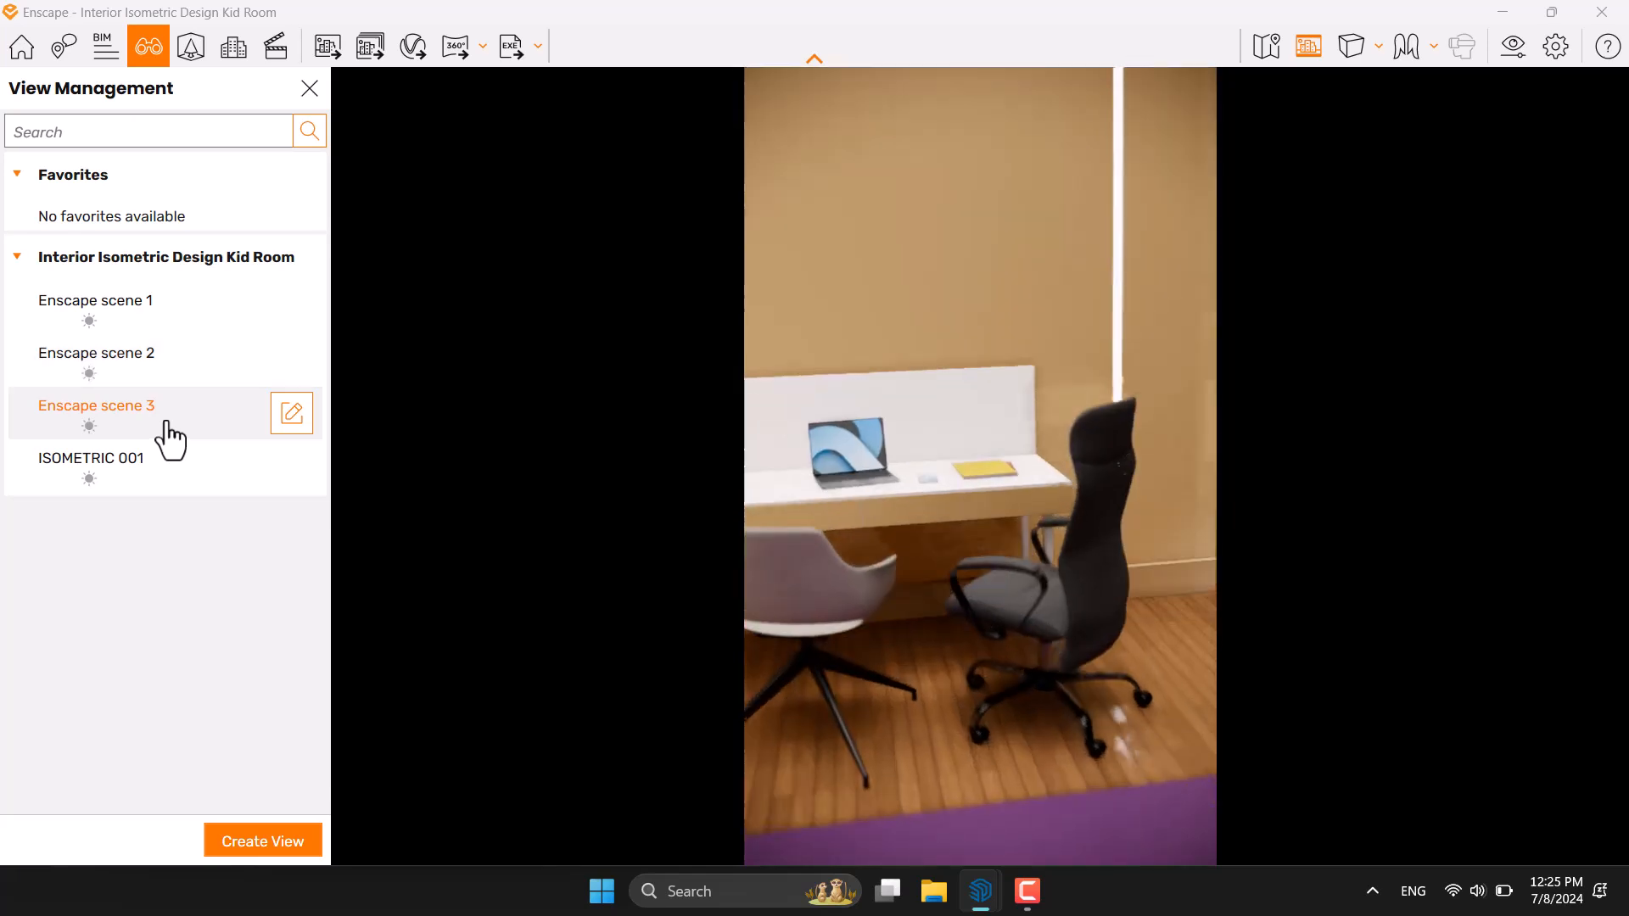
{"action": "left_click", "coordinate": [309, 88]}
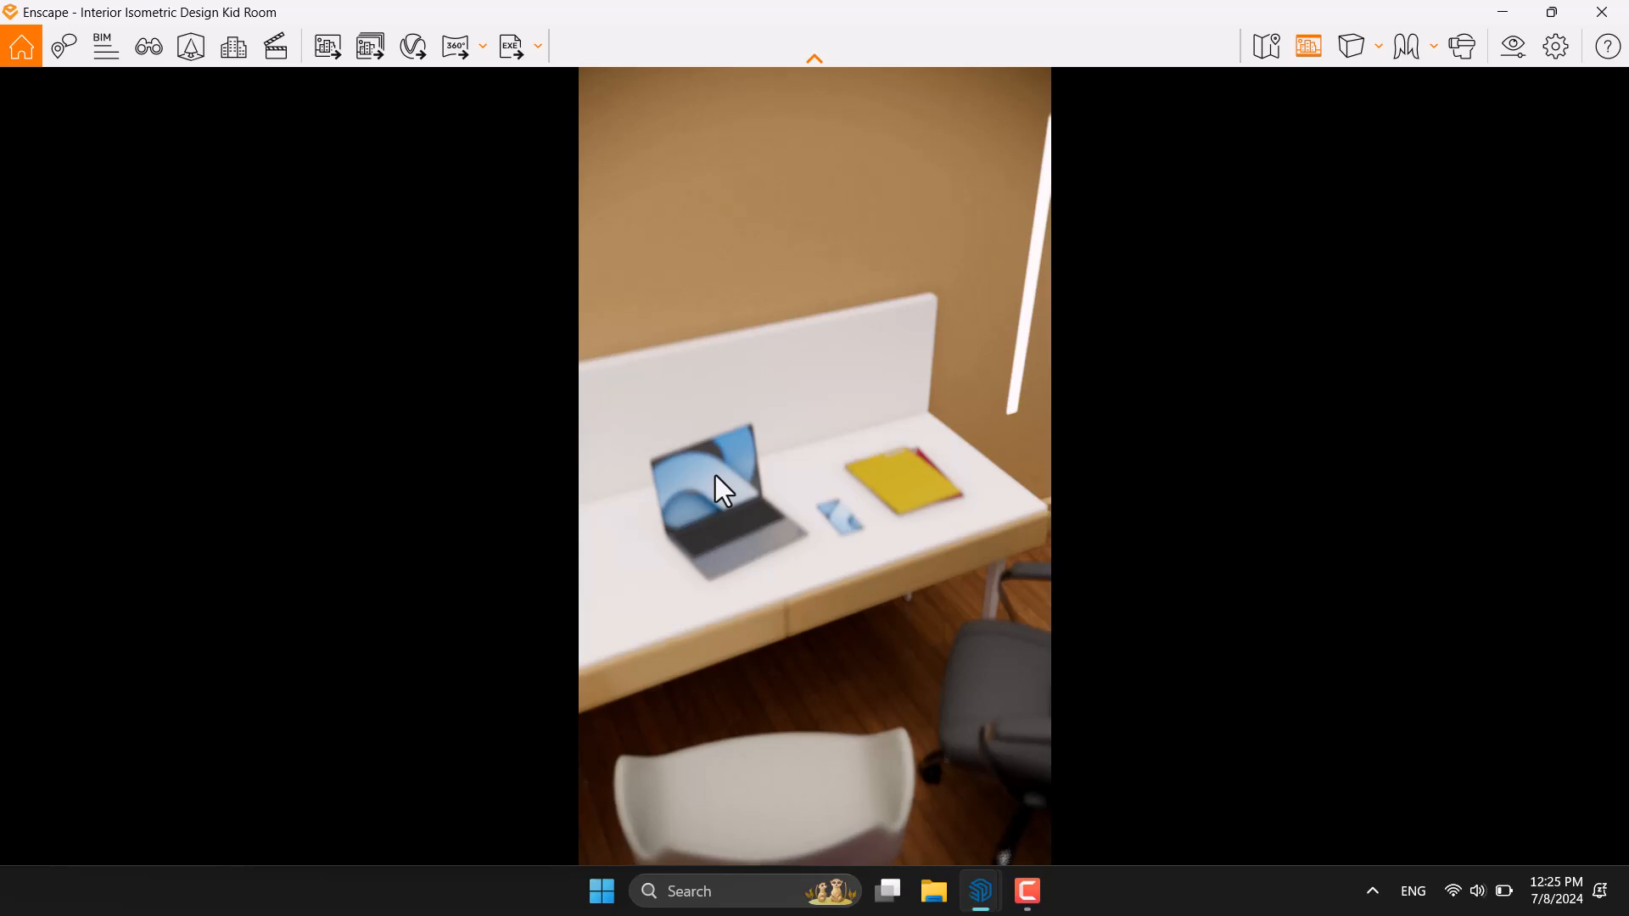
{"action": "left_click", "coordinate": [1515, 56]}
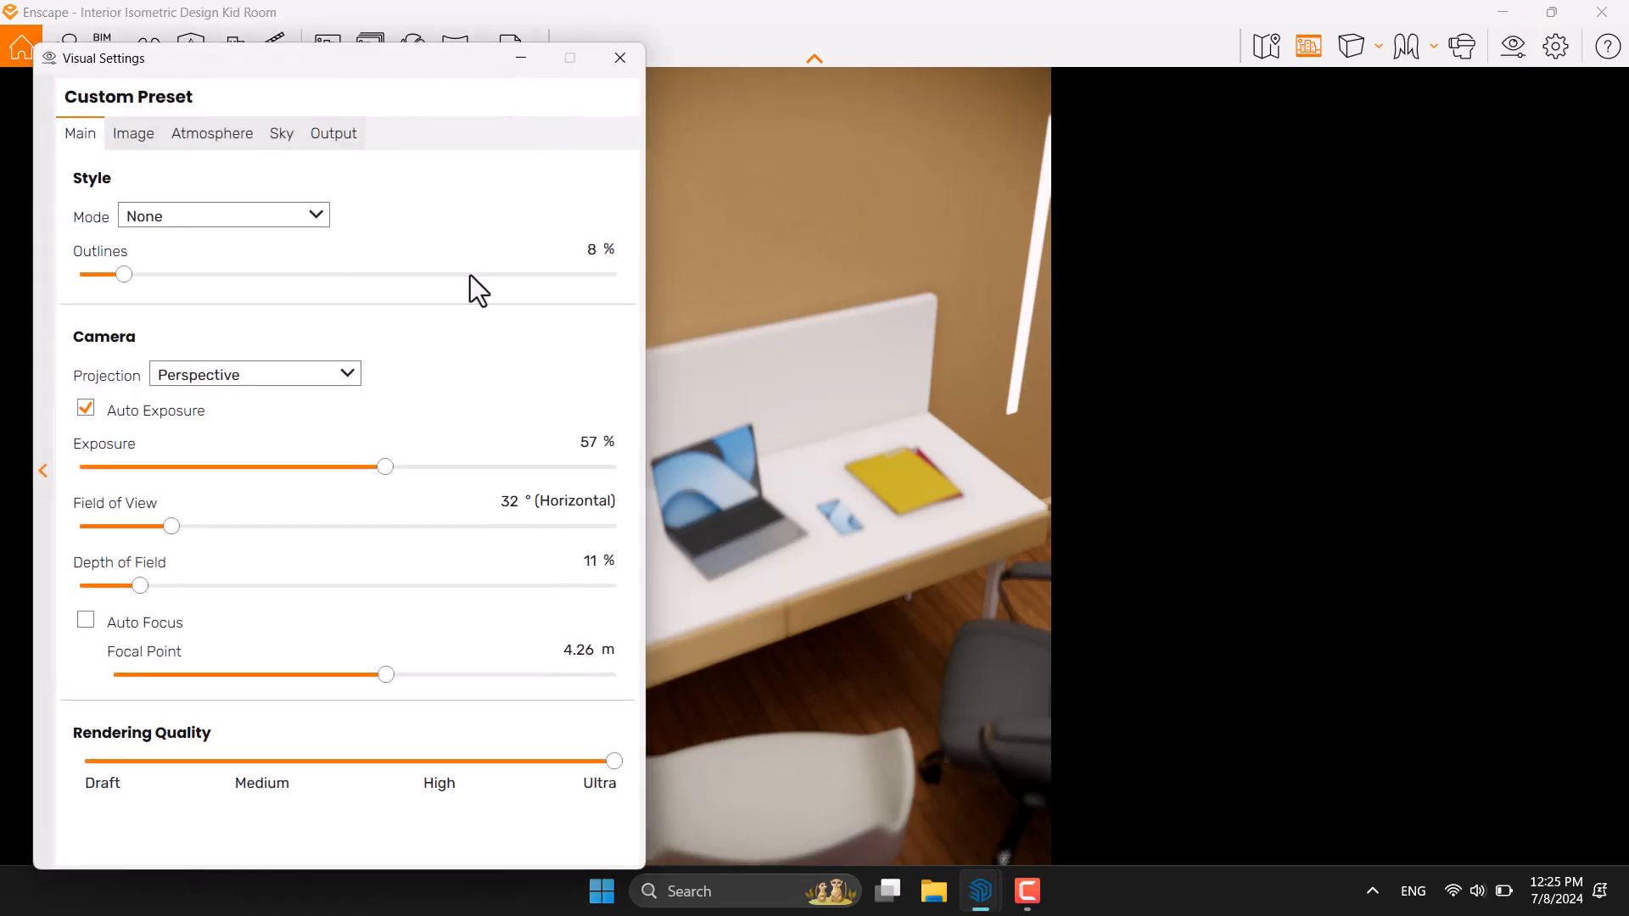
{"action": "left_click_drag", "start_coordinate": [385, 677], "coordinate": [343, 684]}
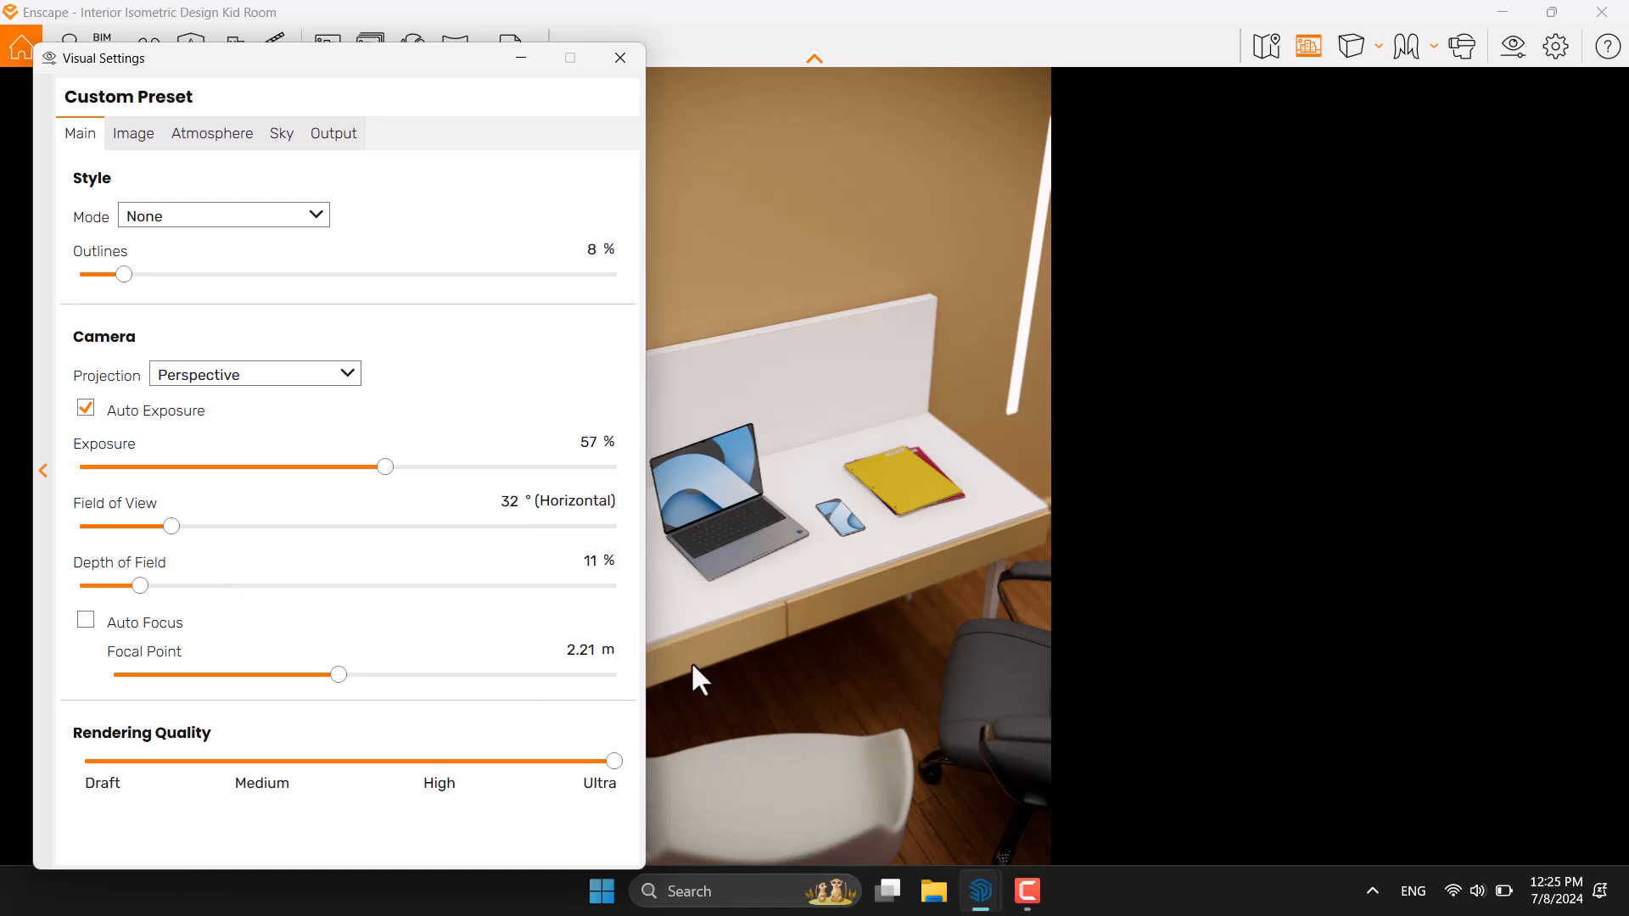
{"action": "mouse_move", "coordinate": [334, 680]}
{"action": "left_mouse_down"}
{"action": "mouse_move", "coordinate": [306, 686]}
{"action": "mouse_move", "coordinate": [333, 683]}
{"action": "left_mouse_up"}
{"action": "left_click", "coordinate": [566, 653]}
{"action": "type", "text": "2.19"}
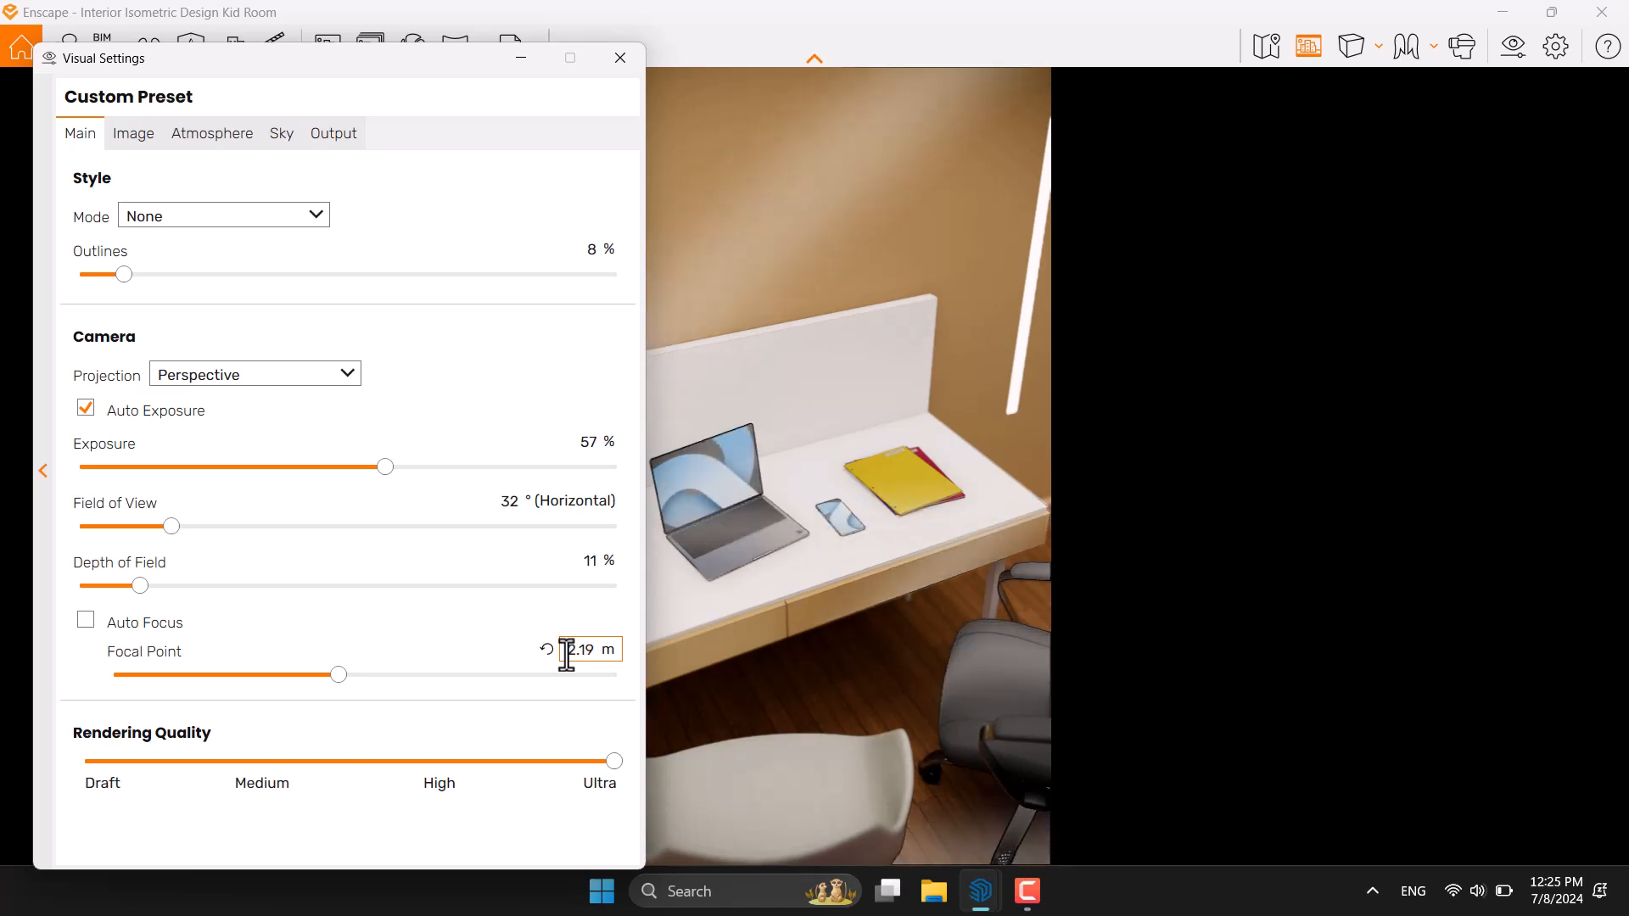
Step: Set the depth of field to 9% and export a screenshot of the laptop close-up view
{"action": "left_click", "coordinate": [589, 561]}
{"action": "type", "text": "9"}
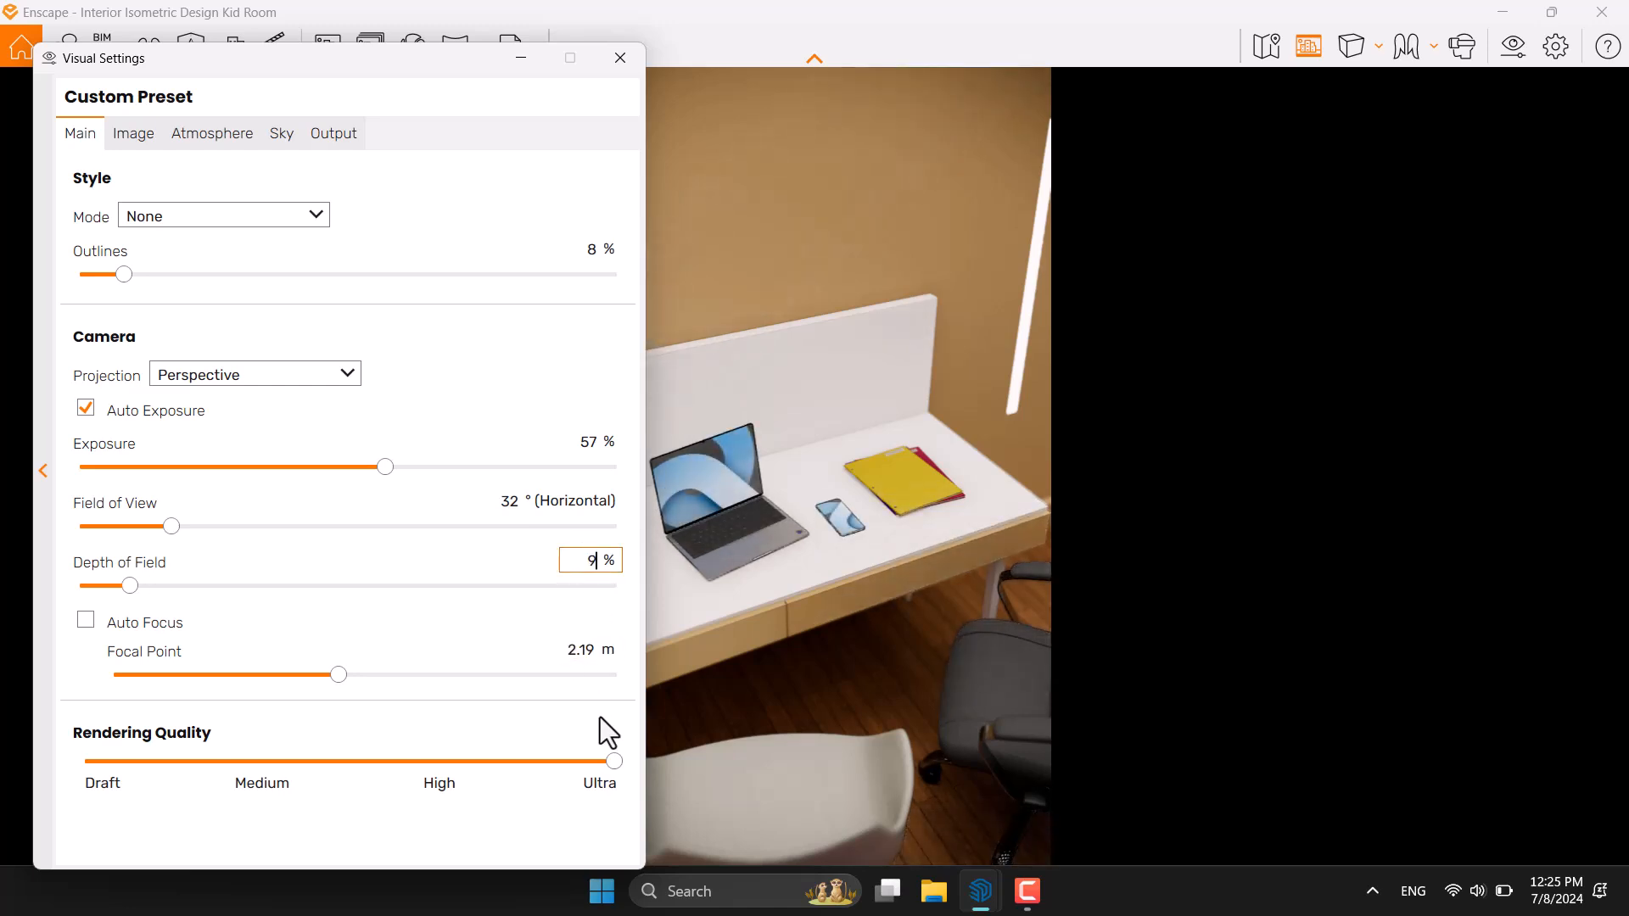
{"action": "left_click", "coordinate": [620, 58]}
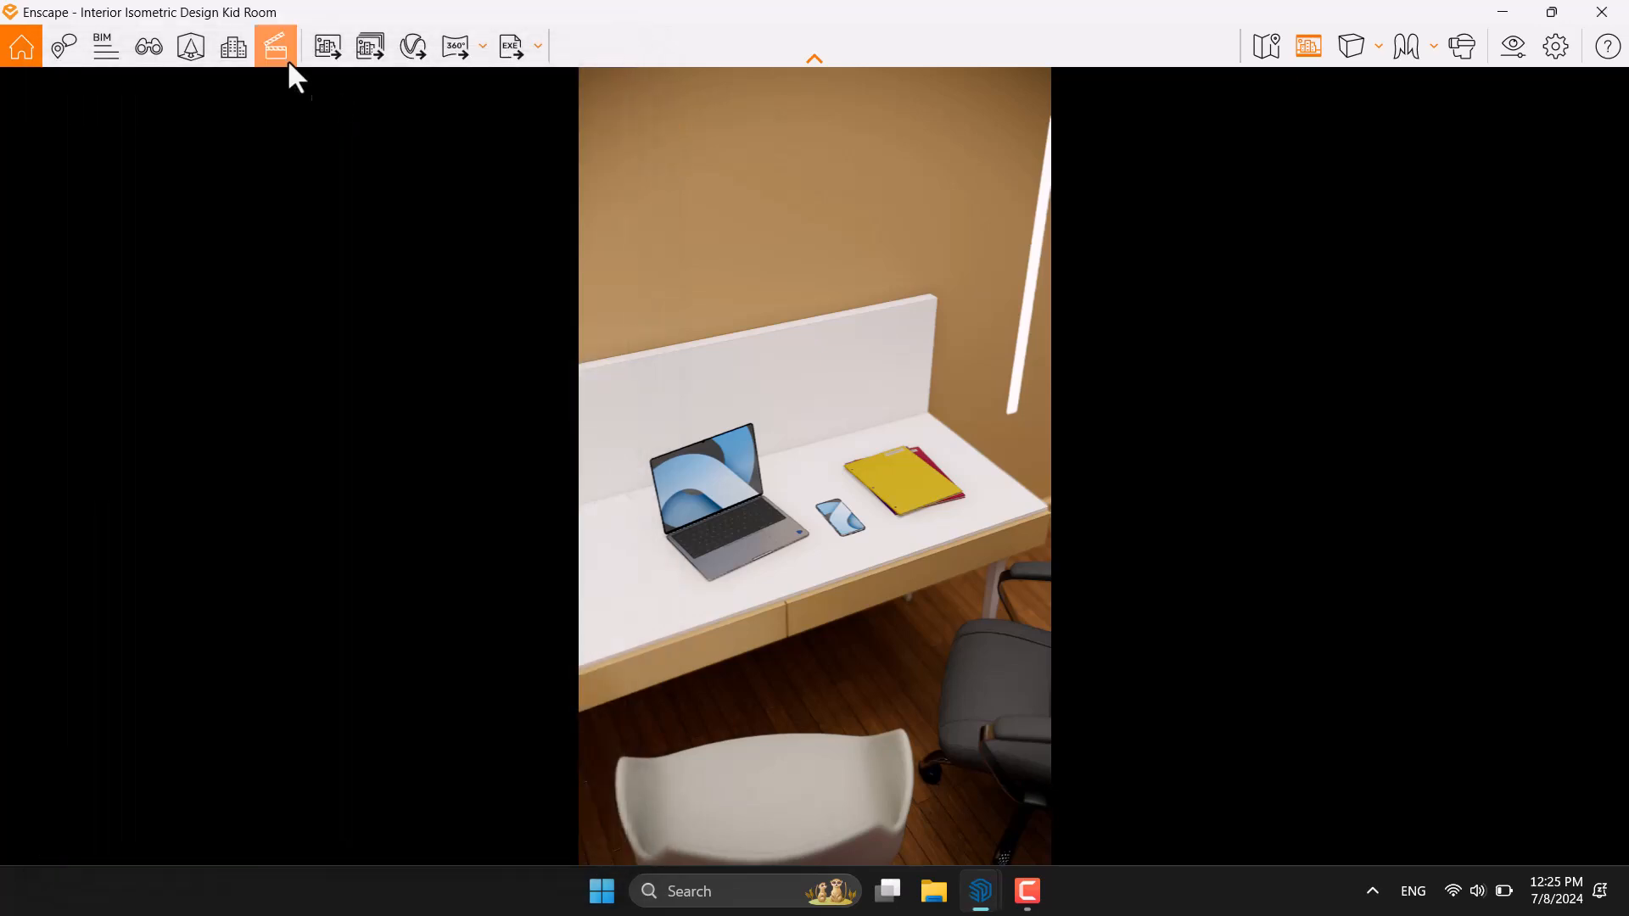
{"action": "left_click", "coordinate": [336, 51]}
{"action": "left_click", "coordinate": [639, 499]}
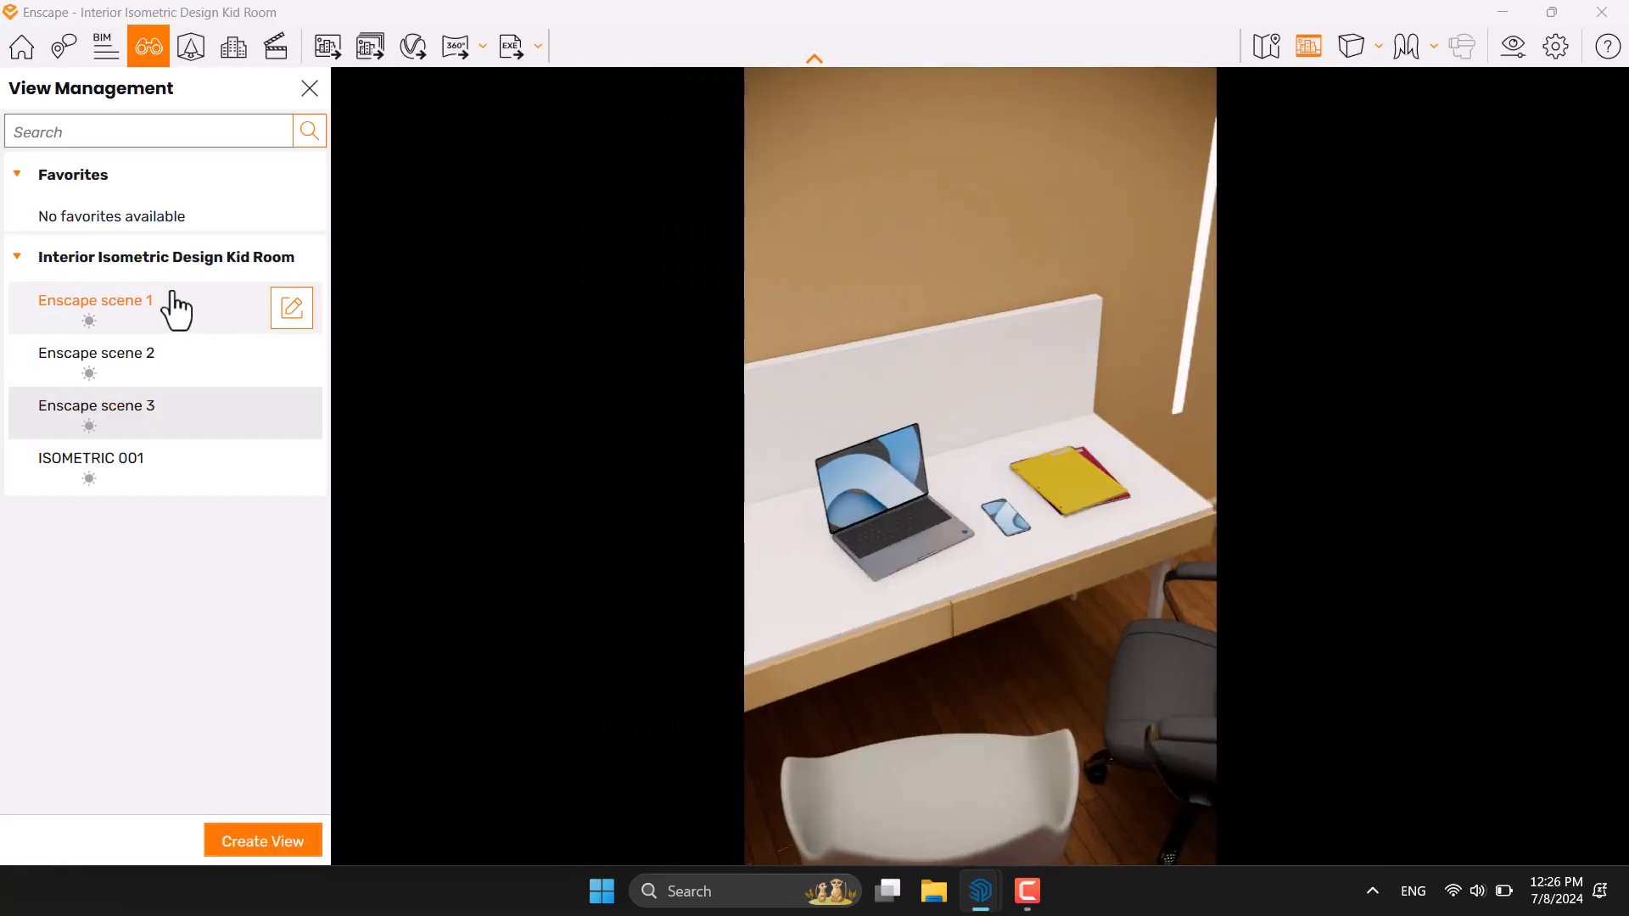
Step: Switch back to the saved view Enscape scene 1 and reset the camera's focal point to 2.00 m
{"action": "left_click", "coordinate": [170, 304]}
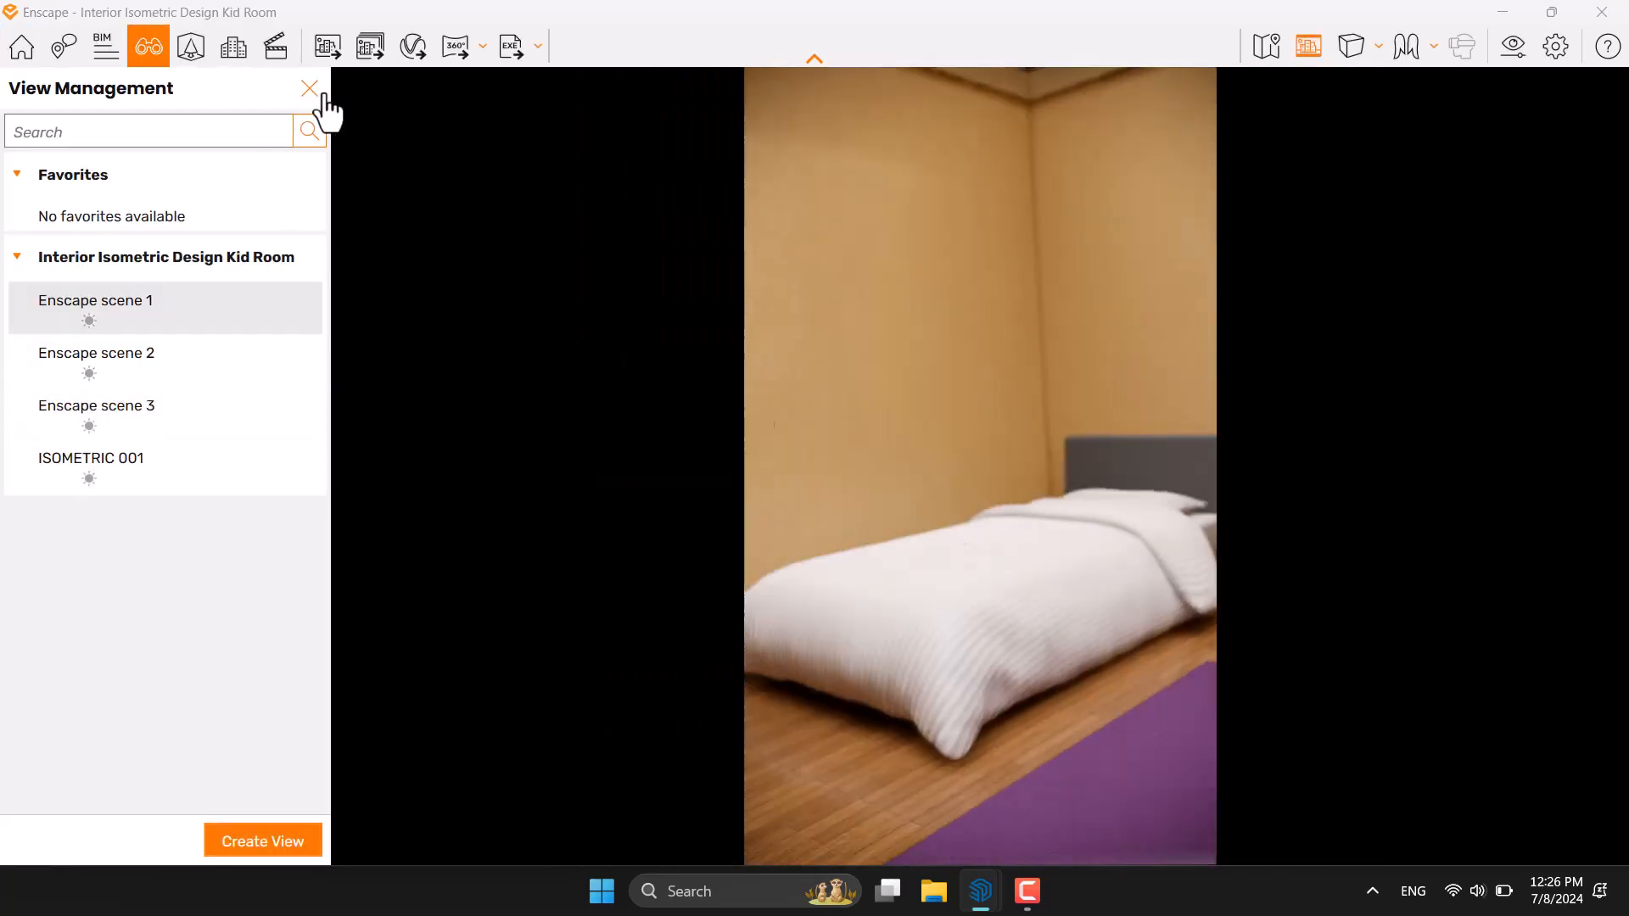
{"action": "left_click", "coordinate": [309, 88]}
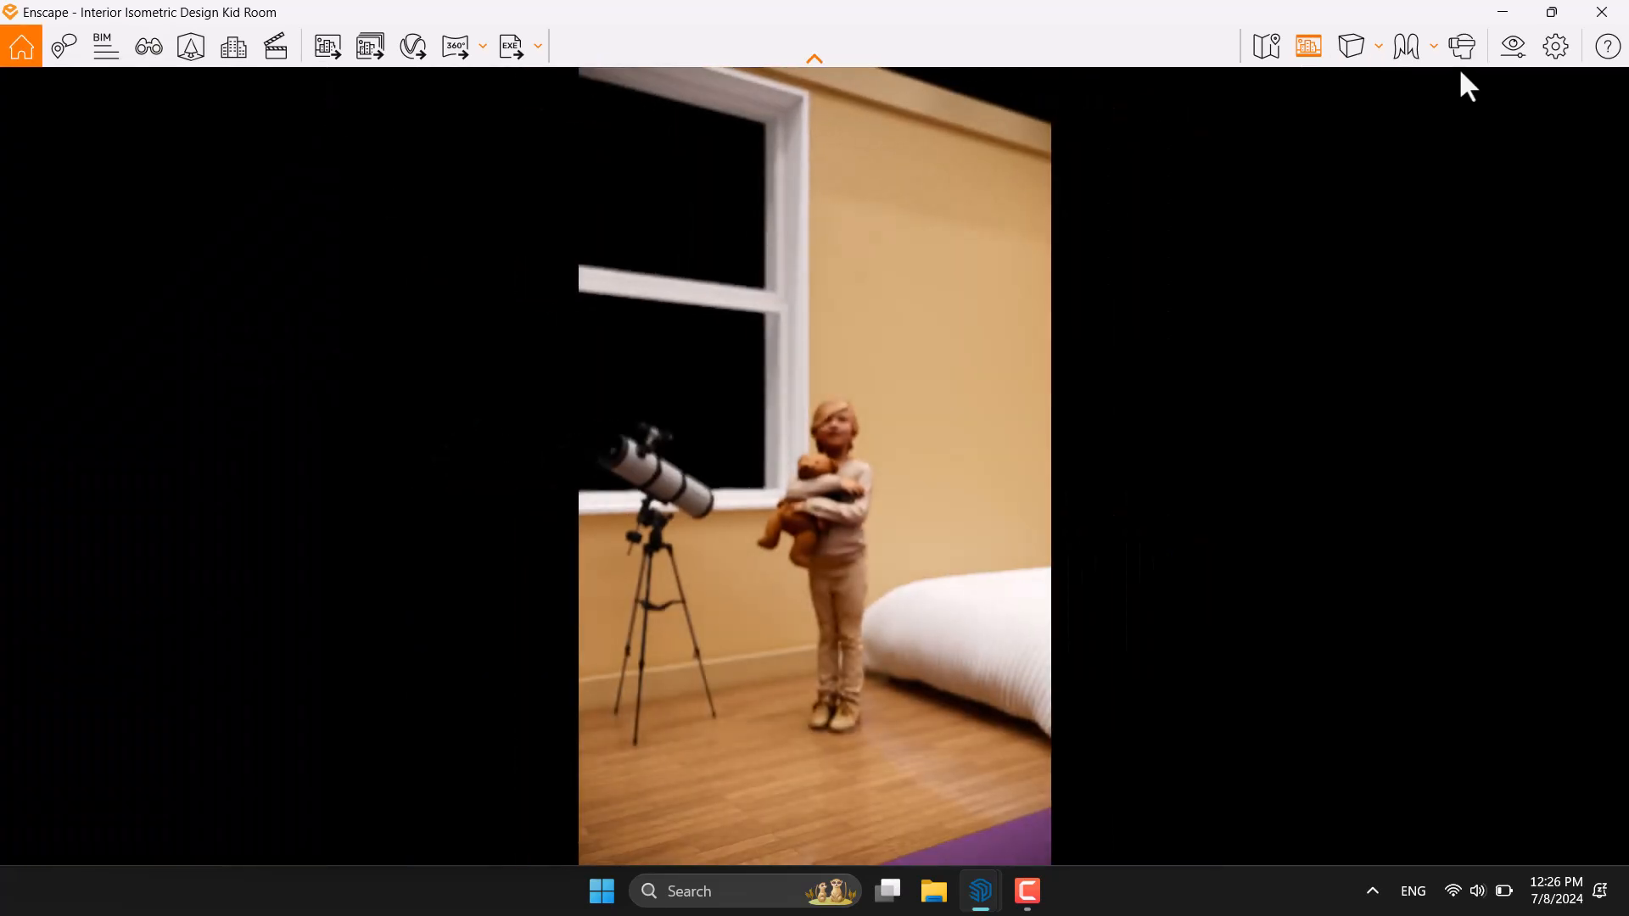
{"action": "left_click", "coordinate": [1503, 59]}
{"action": "left_click", "coordinate": [552, 655]}
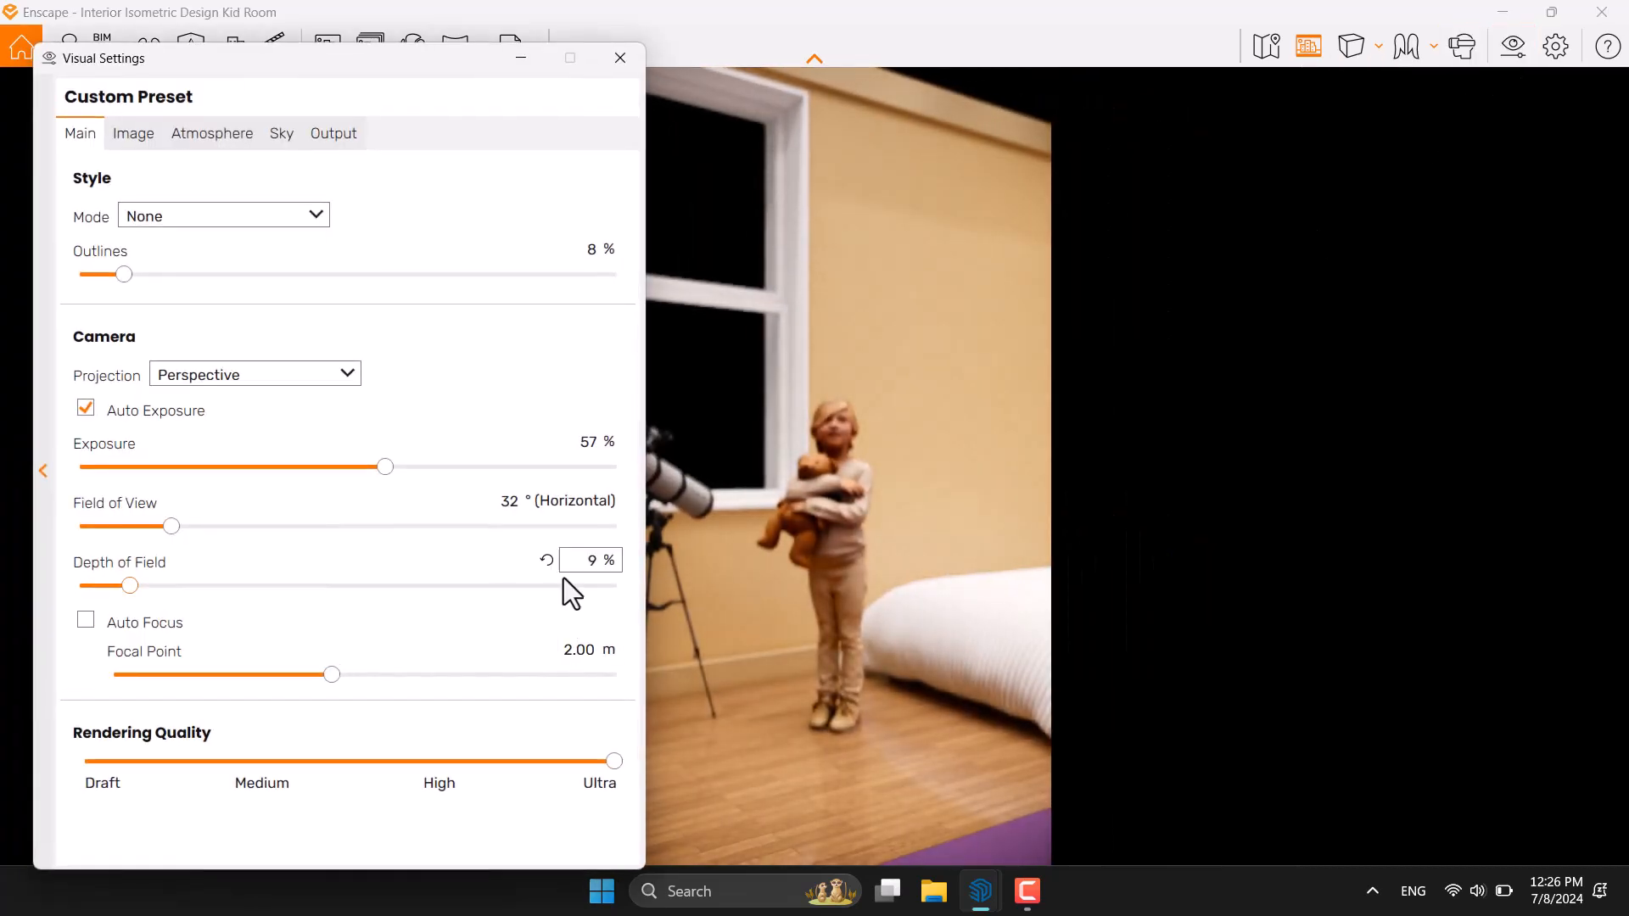
Step: Reset the camera's depth of field to 0% and close the visual settings
{"action": "left_click", "coordinate": [549, 563]}
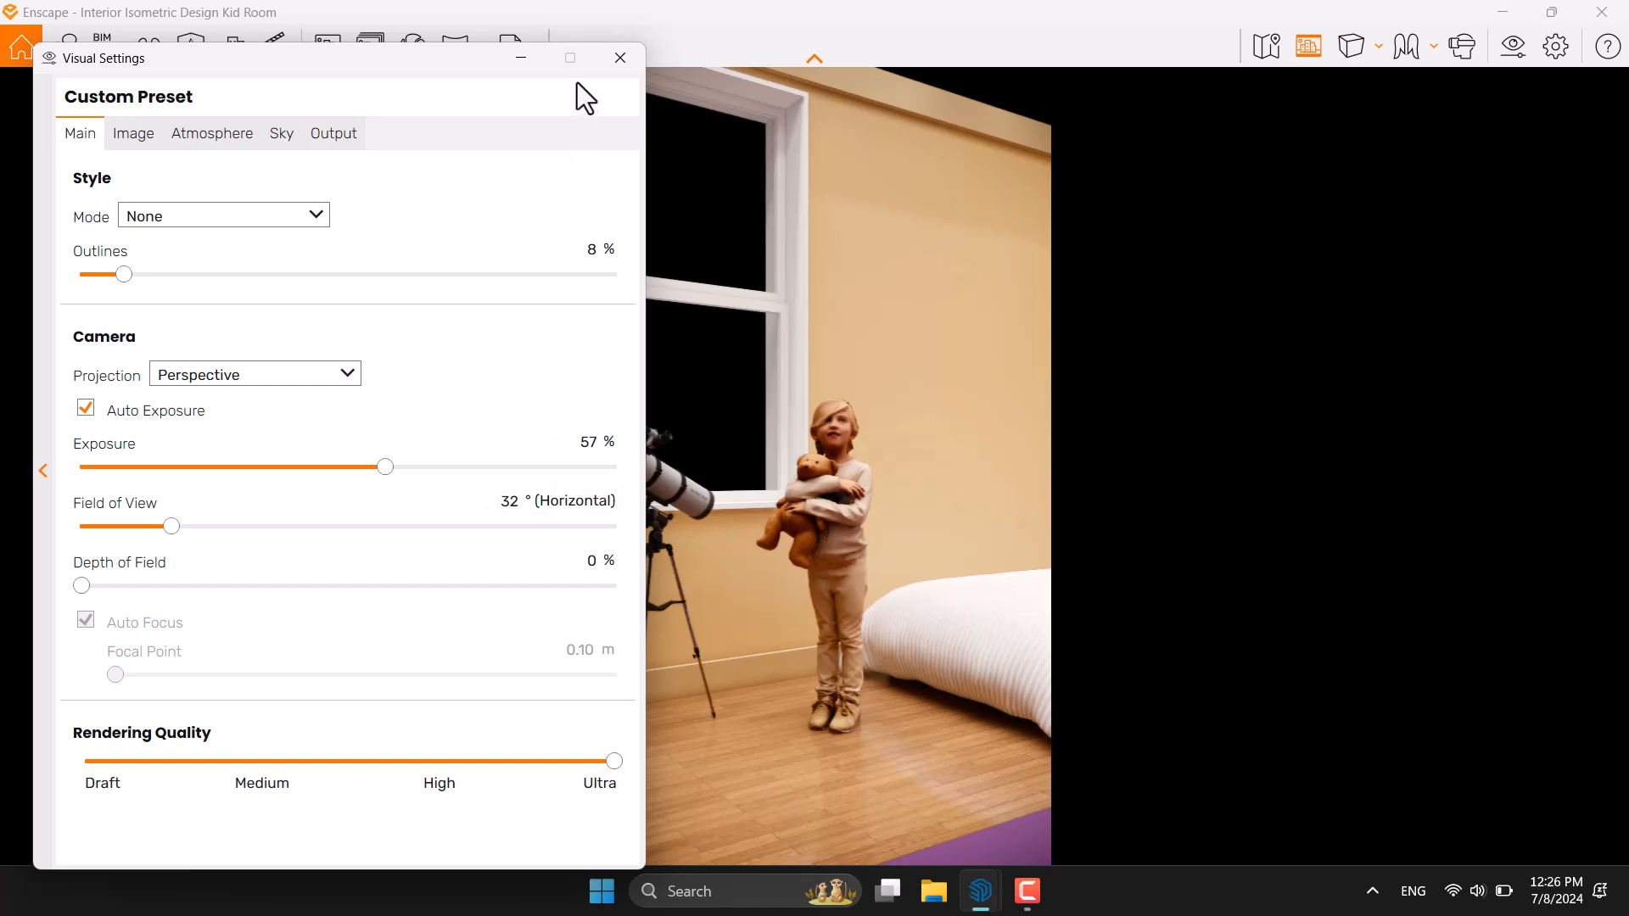
{"action": "left_click", "coordinate": [619, 60]}
{"action": "key", "text": "alt+Tab"}
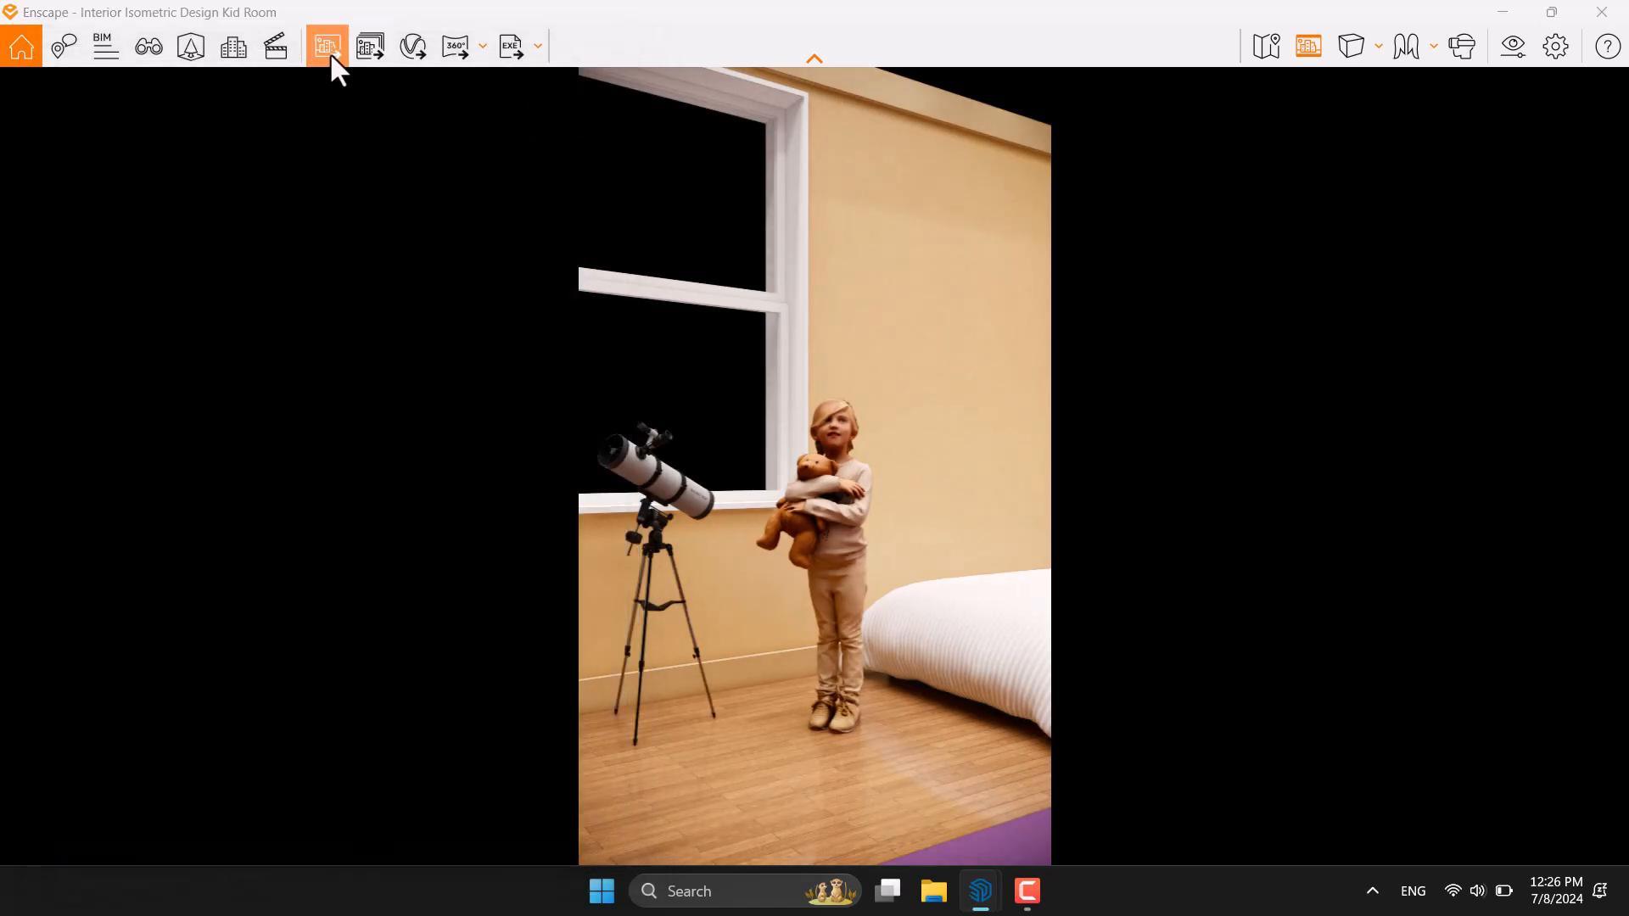
Step: Set up a batch rendering of images for Enscape scene 1, Enscape scene 2 and Enscape scene 3
{"action": "left_click", "coordinate": [363, 51]}
{"action": "left_click", "coordinate": [633, 97]}
{"action": "left_click", "coordinate": [634, 131]}
{"action": "left_click", "coordinate": [634, 164]}
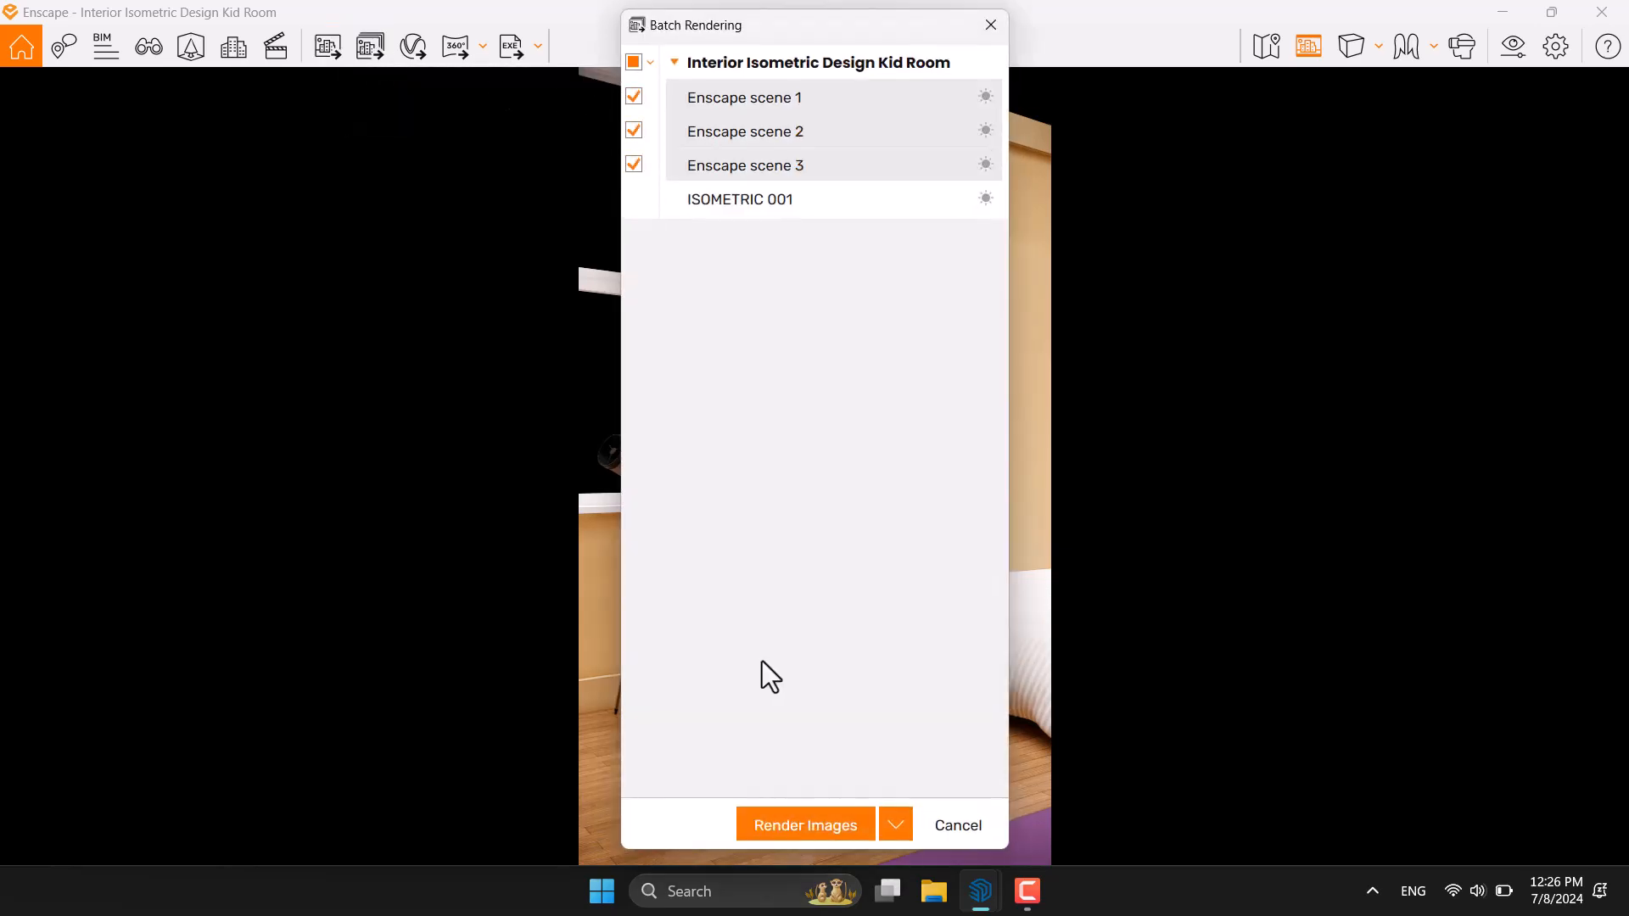
{"action": "left_click", "coordinate": [896, 825]}
{"action": "left_click", "coordinate": [843, 713]}
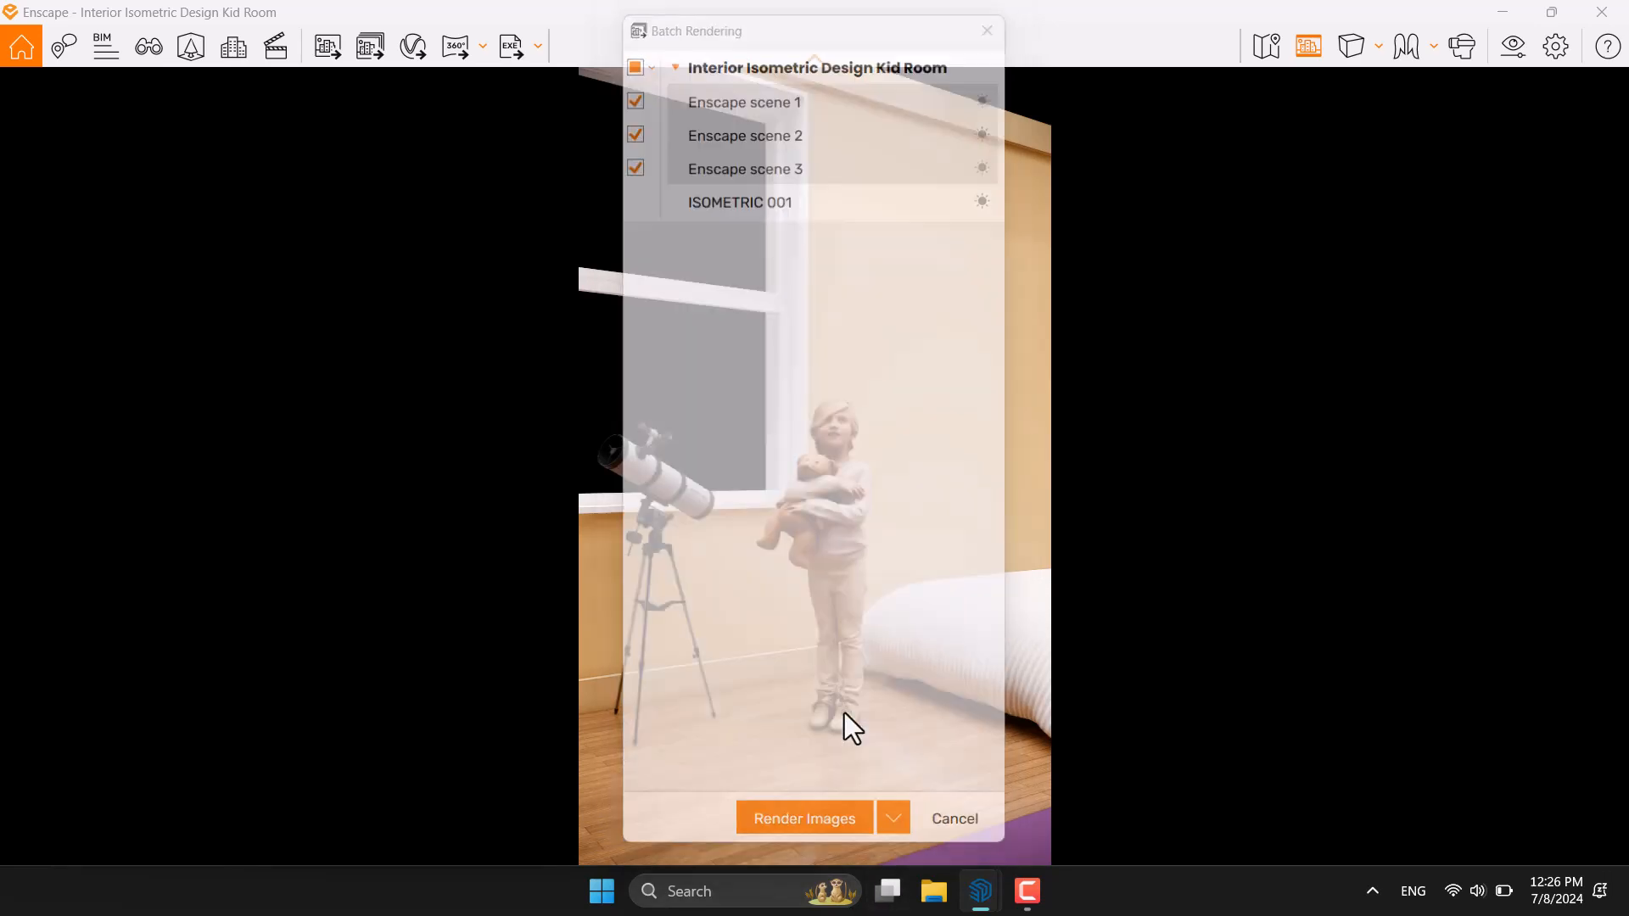
Step: Choose the Desktop as the output directory and start exporting the batch-rendered images
{"action": "left_click", "coordinate": [185, 85]}
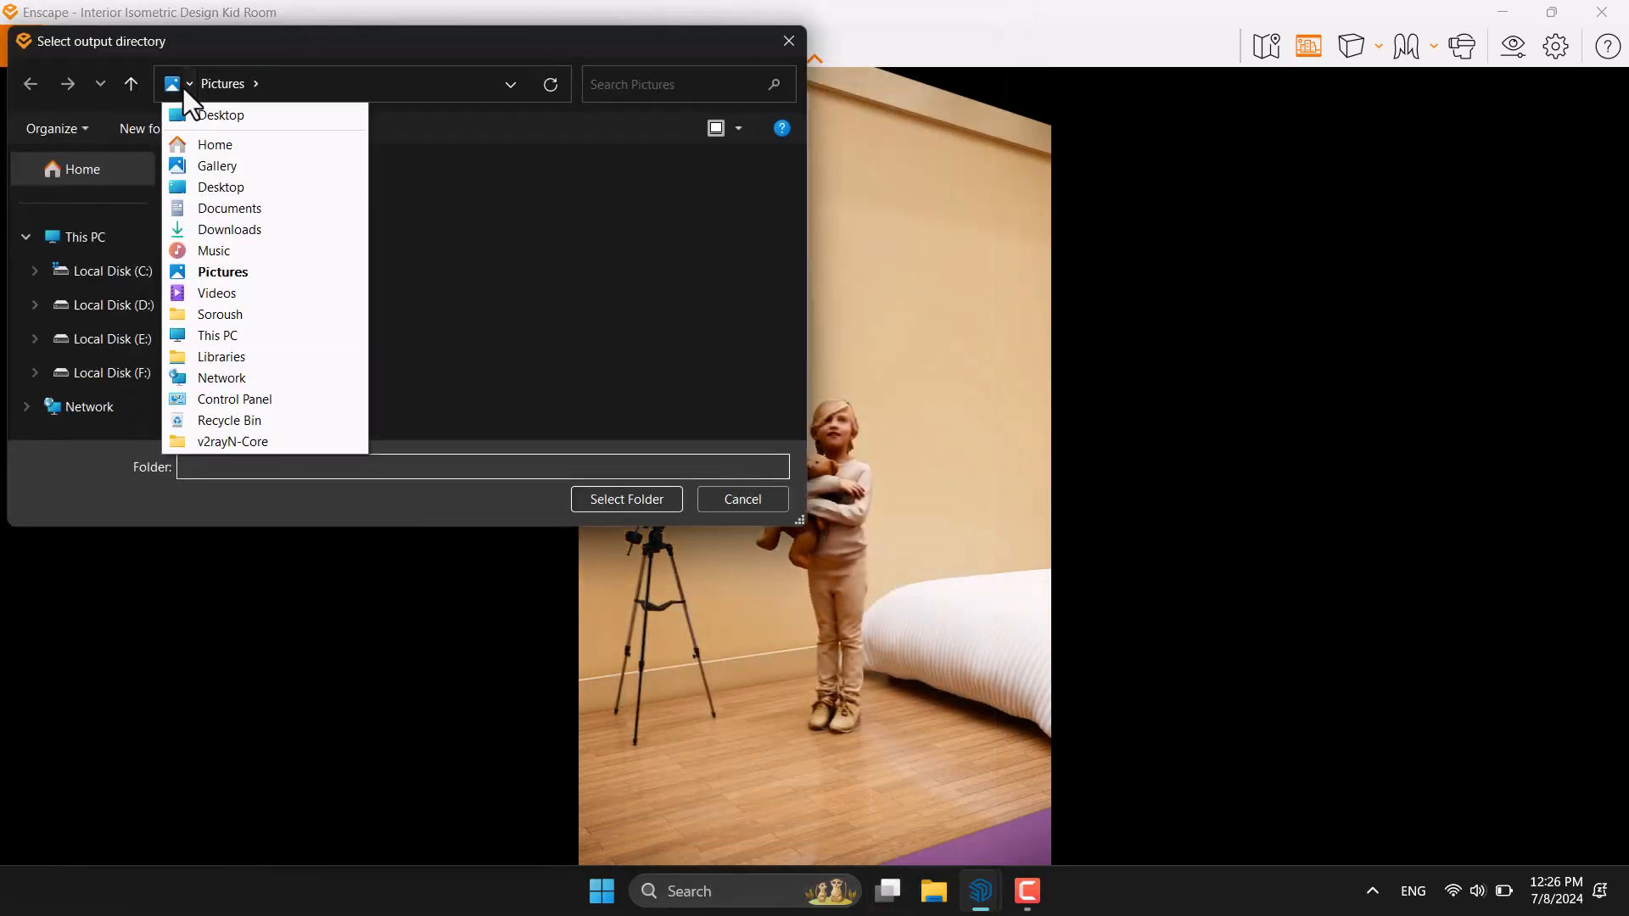
{"action": "left_click", "coordinate": [199, 111]}
{"action": "left_click", "coordinate": [628, 497]}
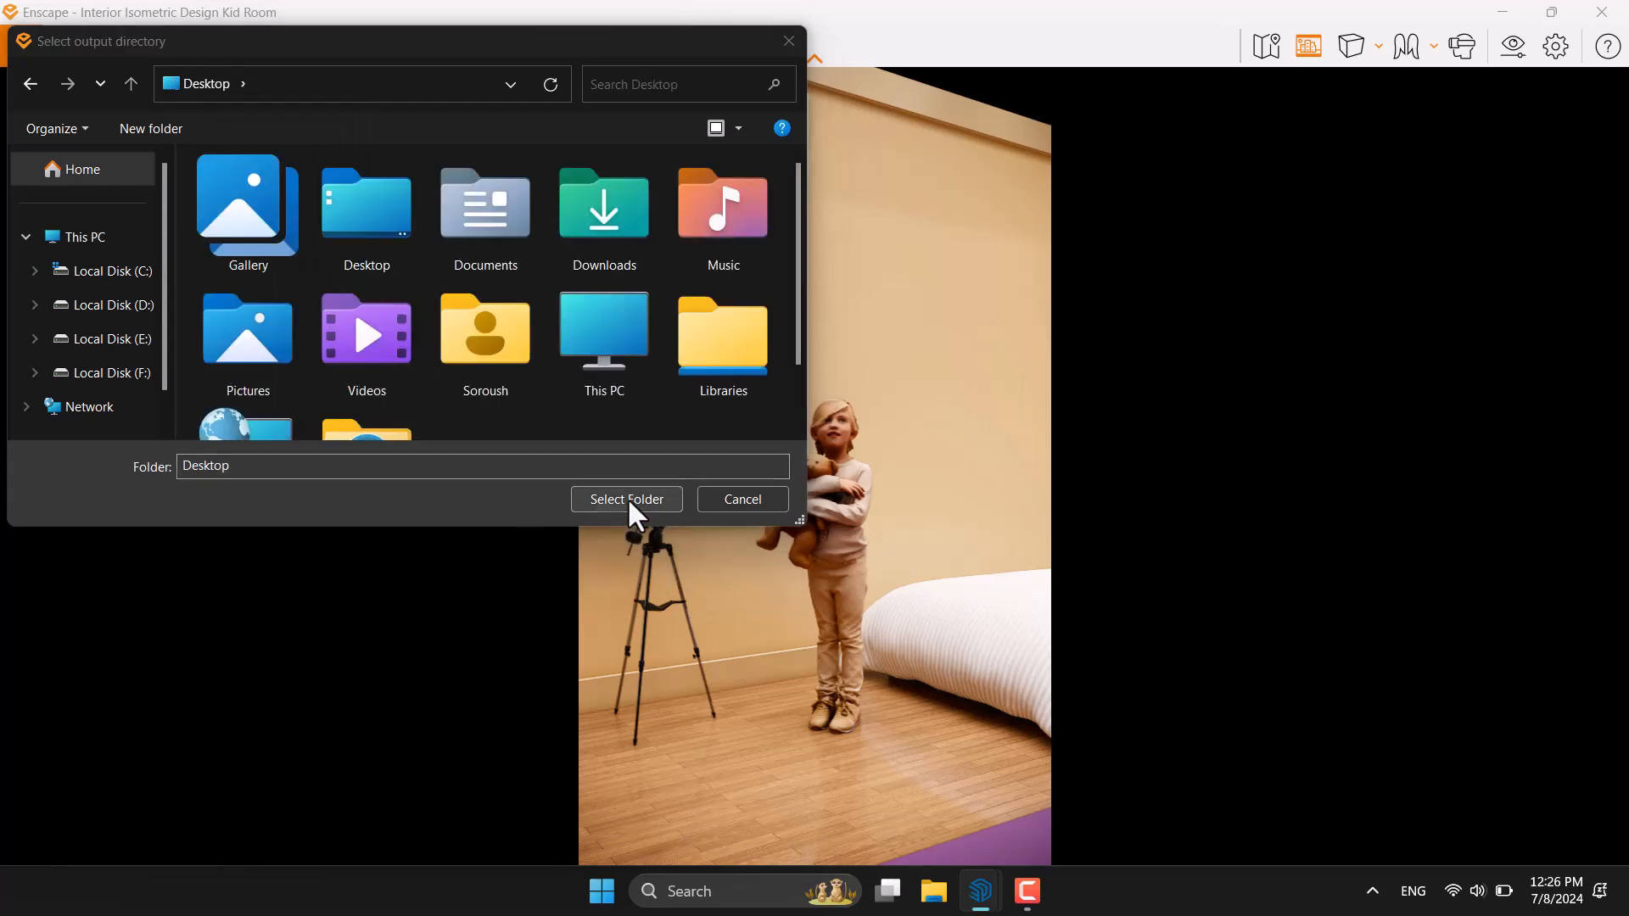
{"action": "left_click", "coordinate": [956, 463]}
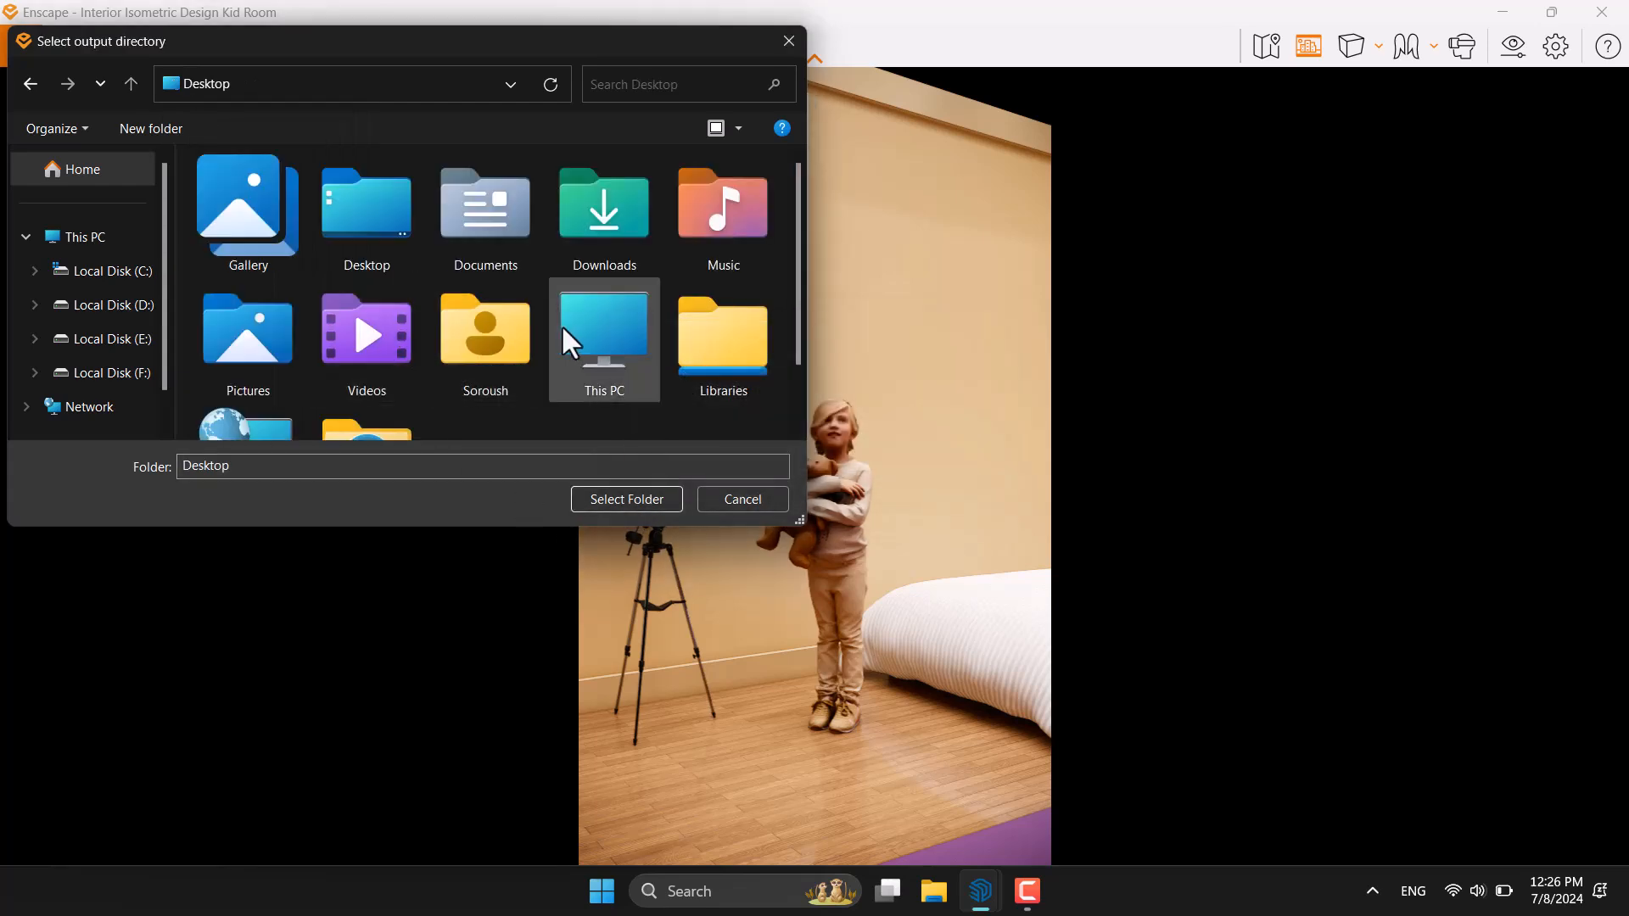
{"action": "left_click", "coordinate": [382, 222]}
{"action": "left_click", "coordinate": [655, 501]}
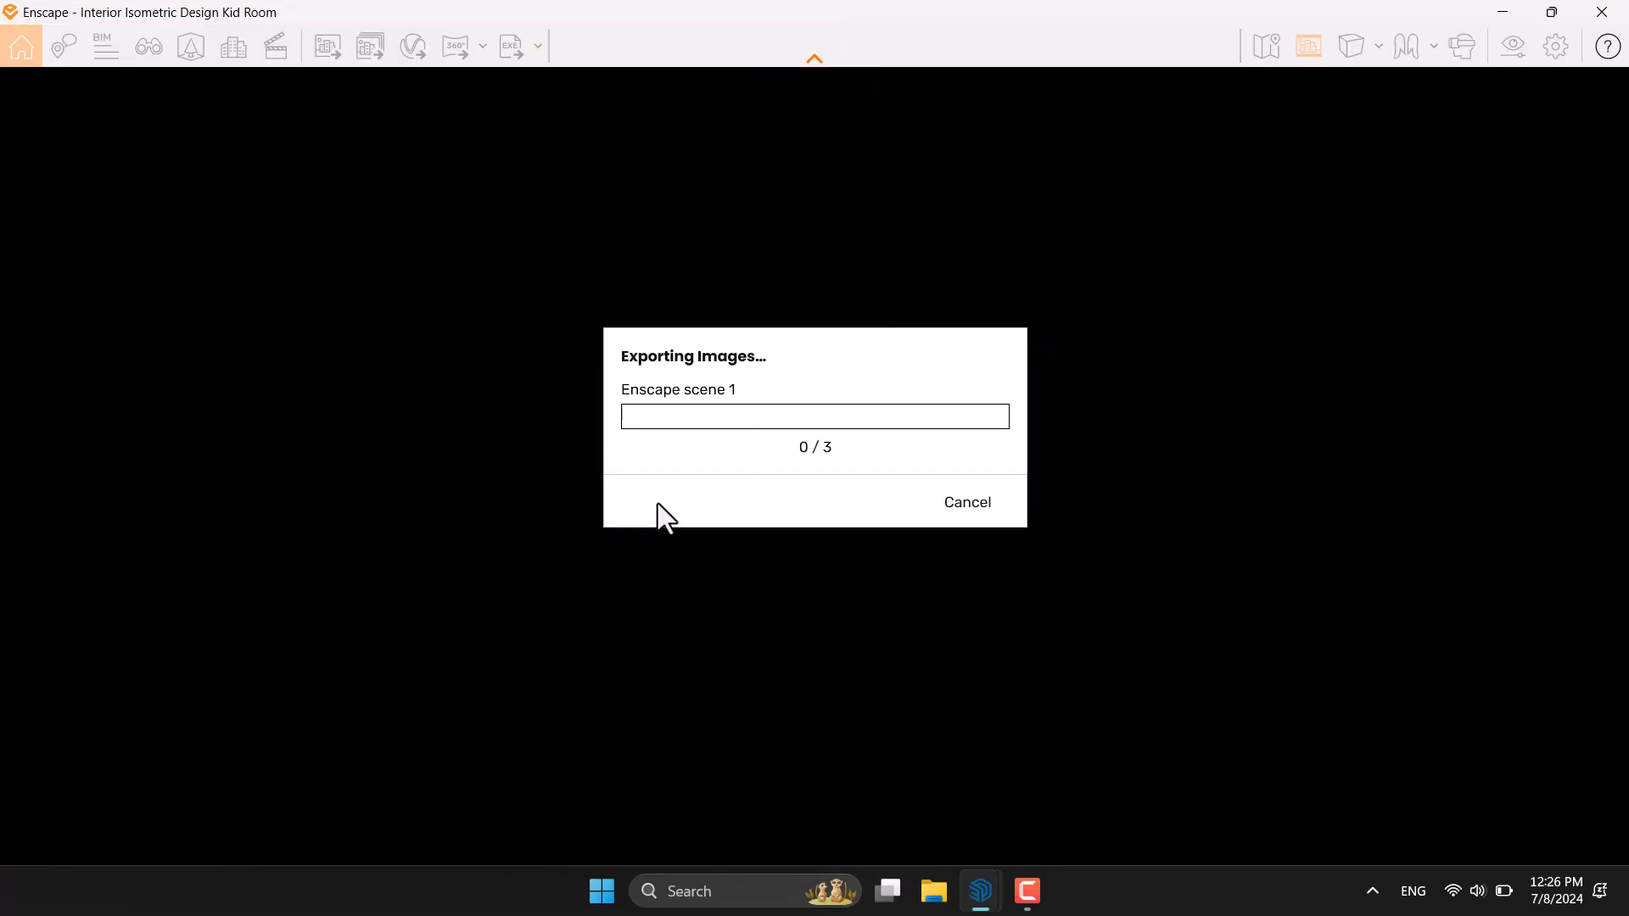